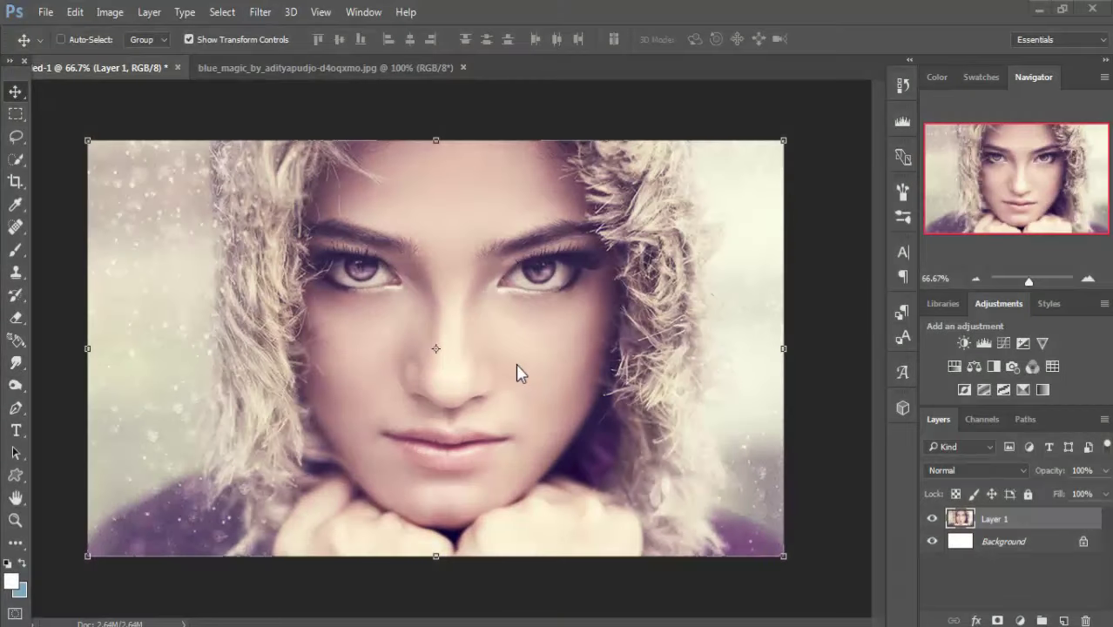
Step: Duplicate Layer 1 as Layer 1 copy, then add an empty Layer 2 on top
click(517, 364)
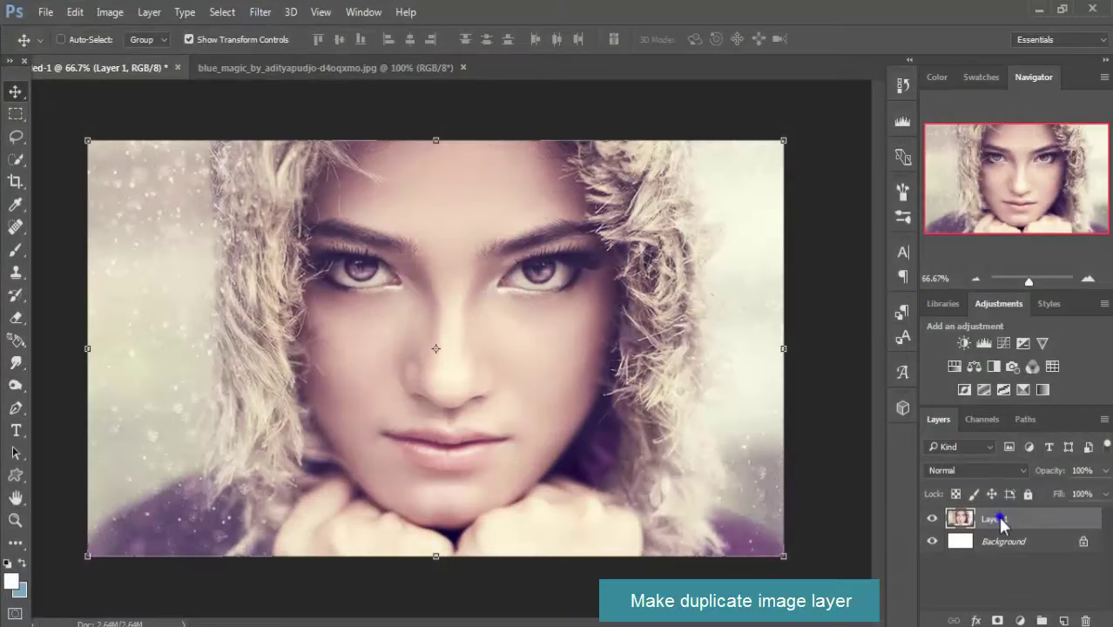
right_click(1000, 521)
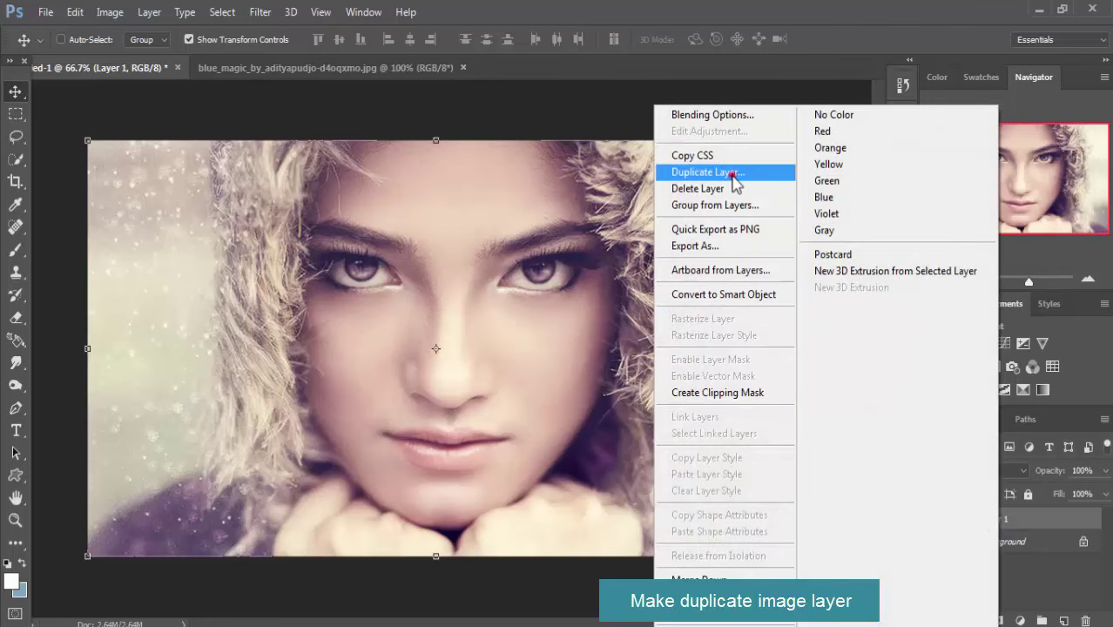
click(732, 173)
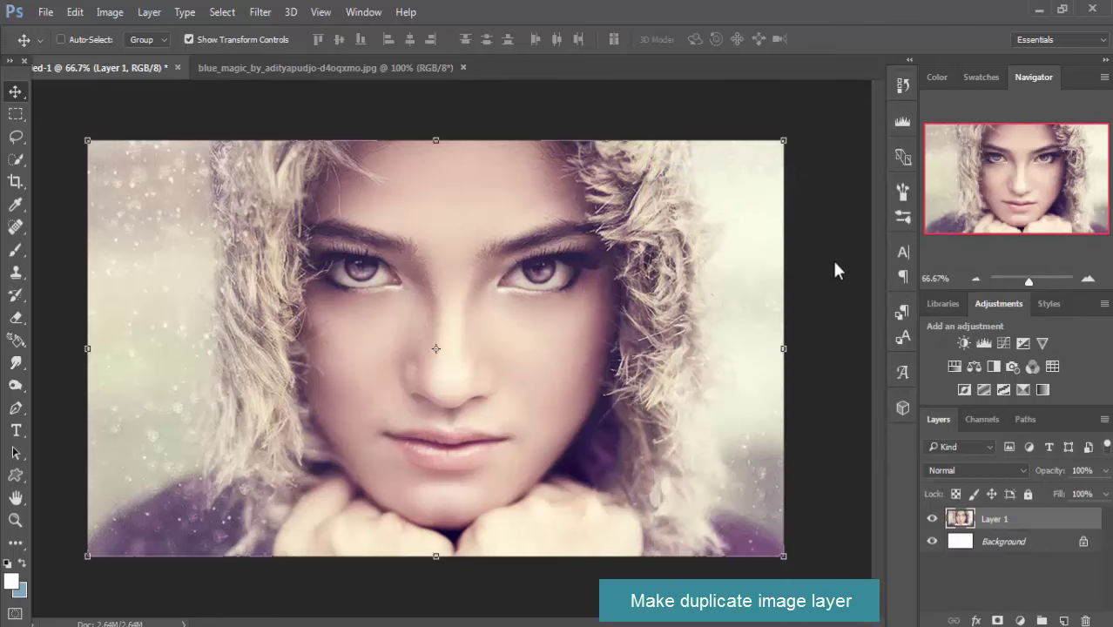
click(1033, 208)
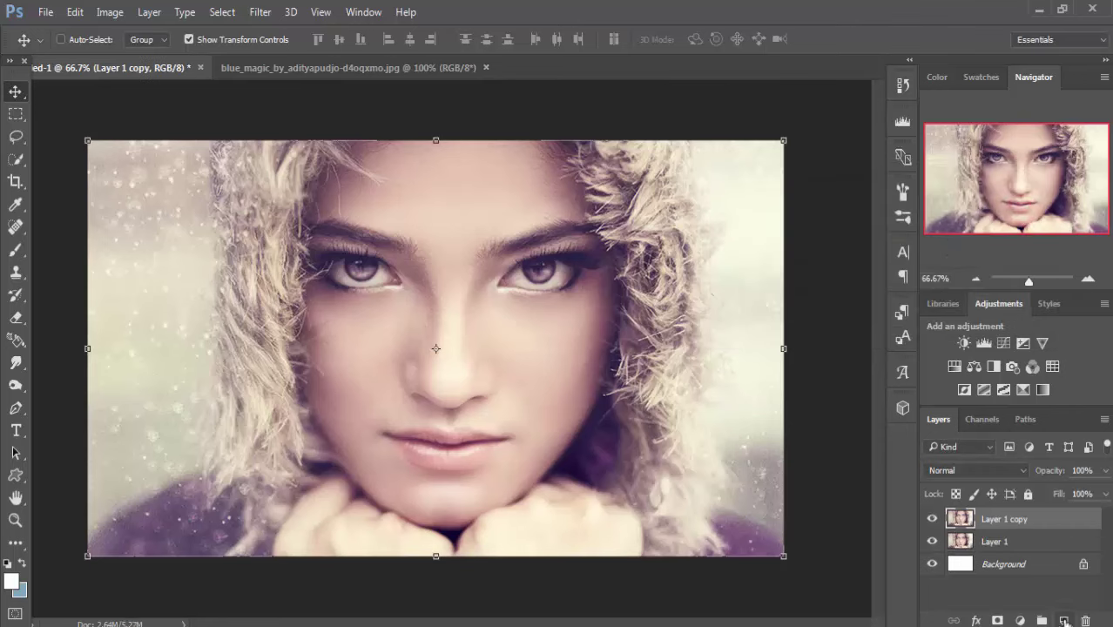
click(1065, 621)
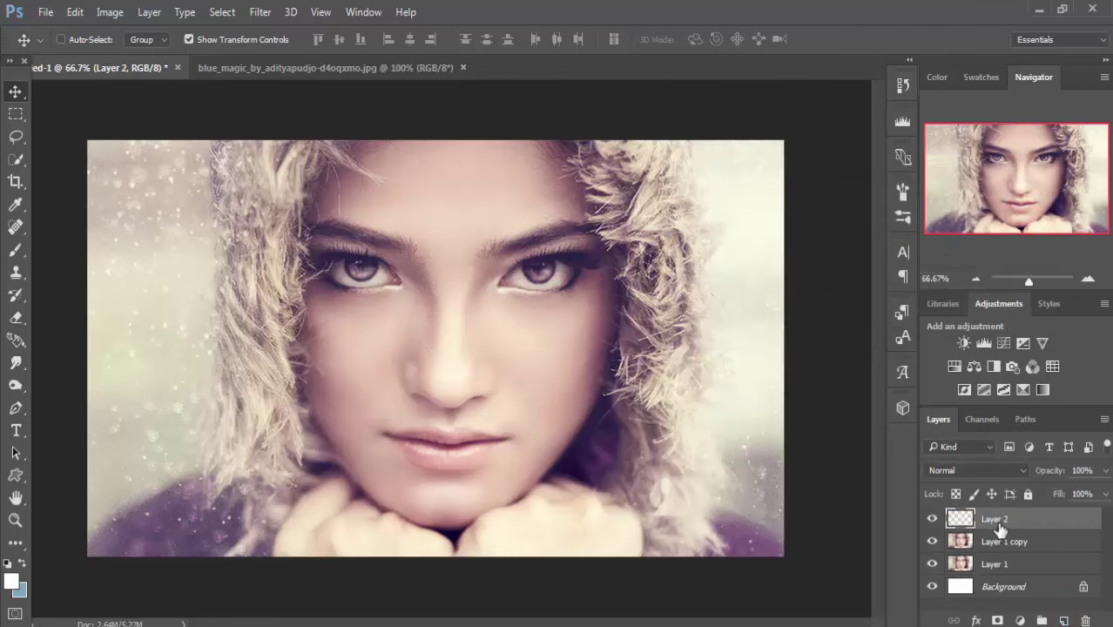
Step: Fill Layer 2 with 50% Gray and set its blend mode to Overlay
click(110, 12)
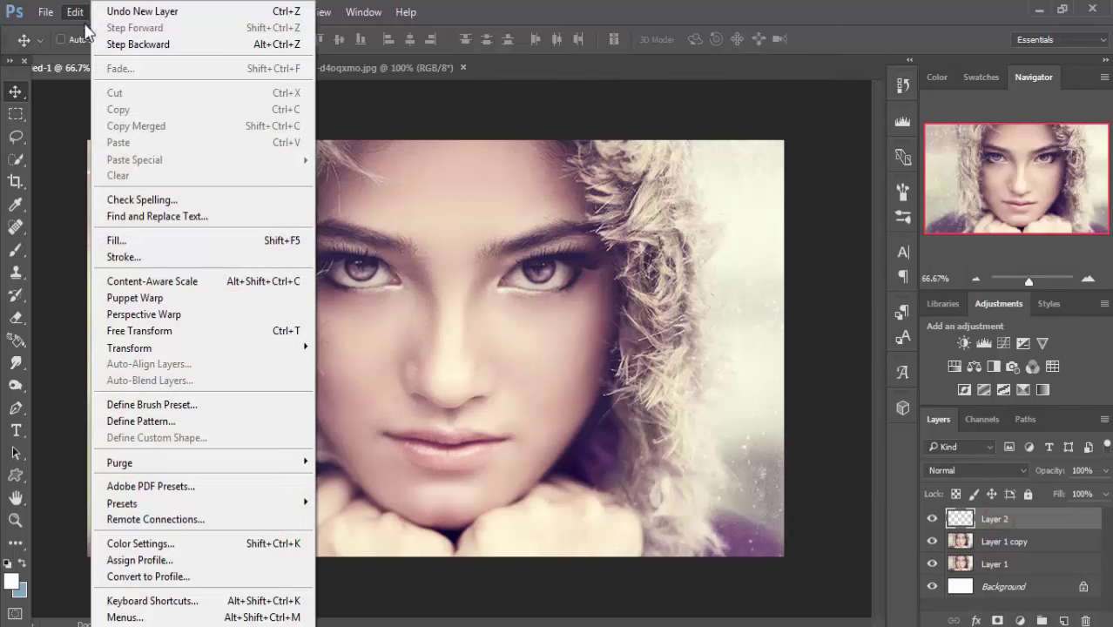
click(127, 239)
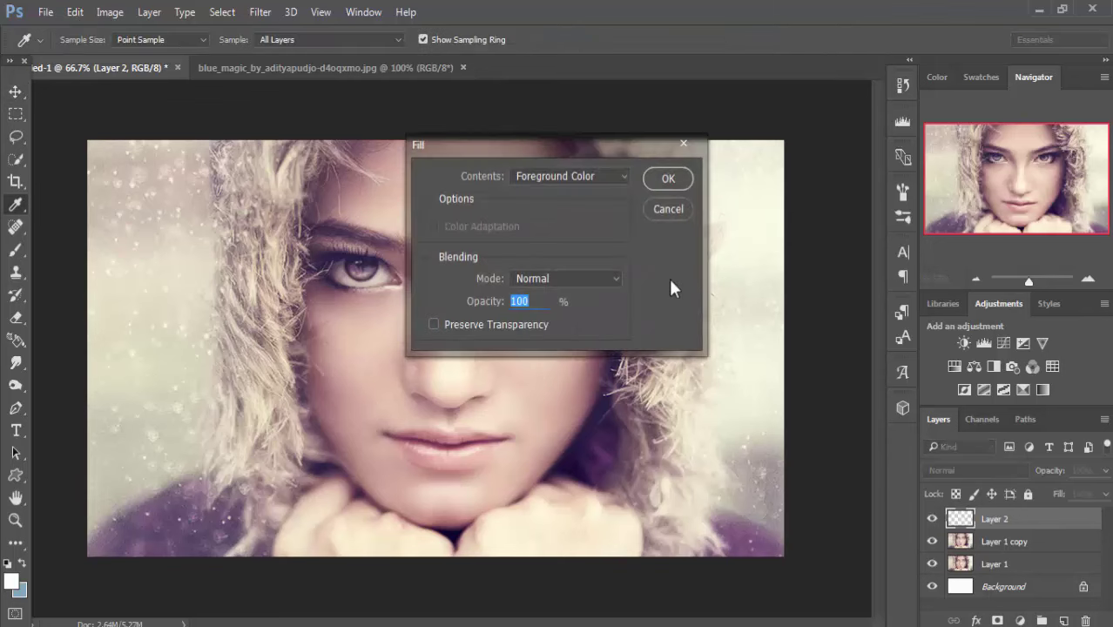
click(618, 177)
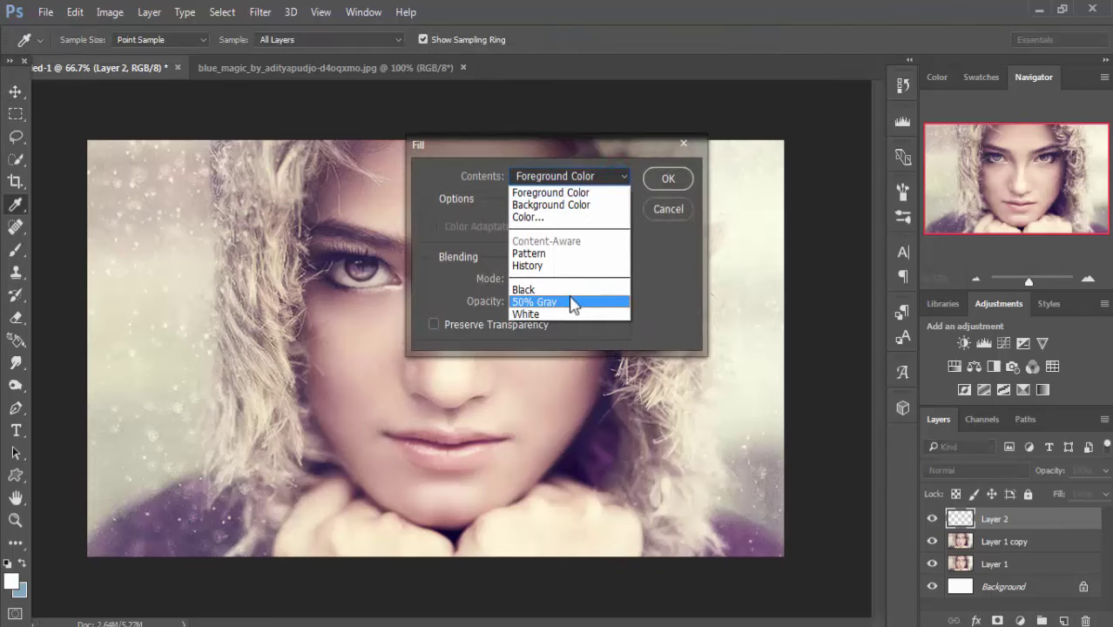
click(571, 299)
click(664, 178)
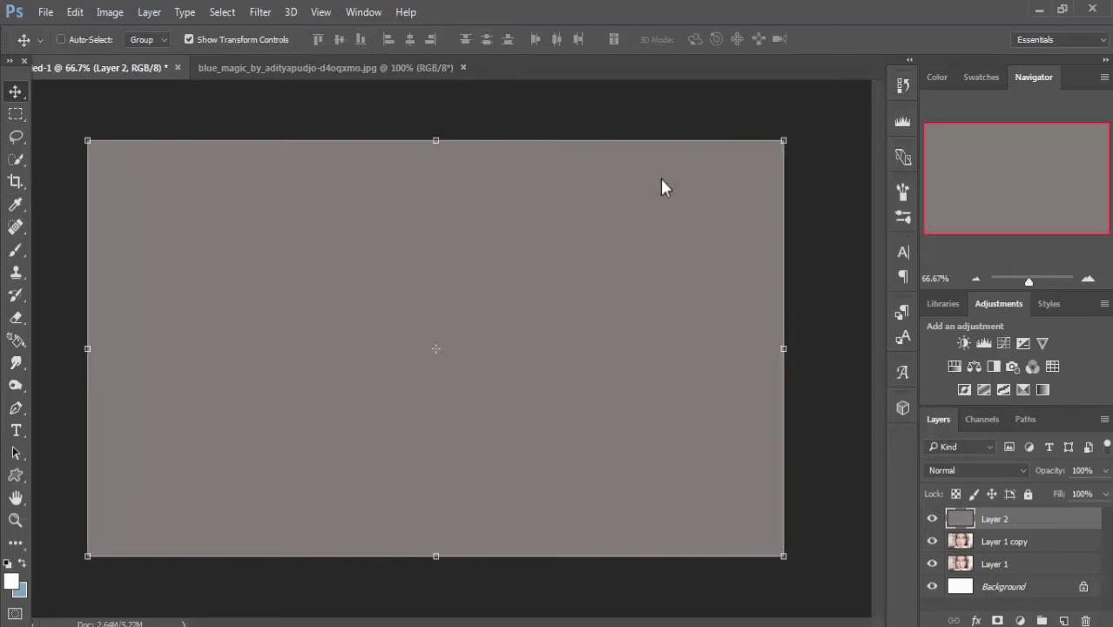
click(1022, 466)
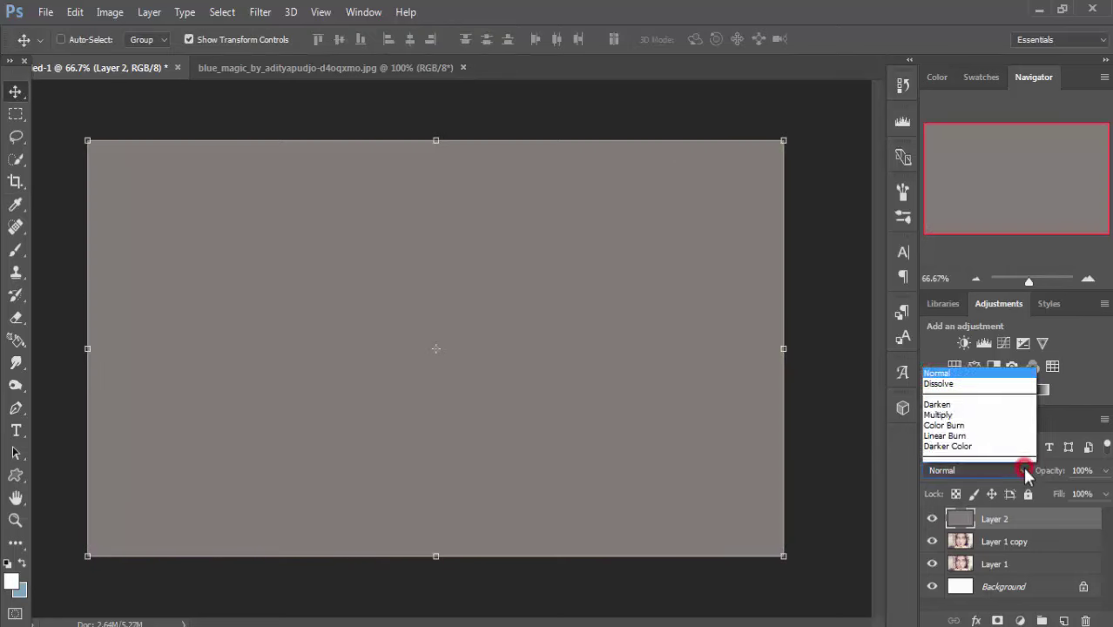
click(964, 291)
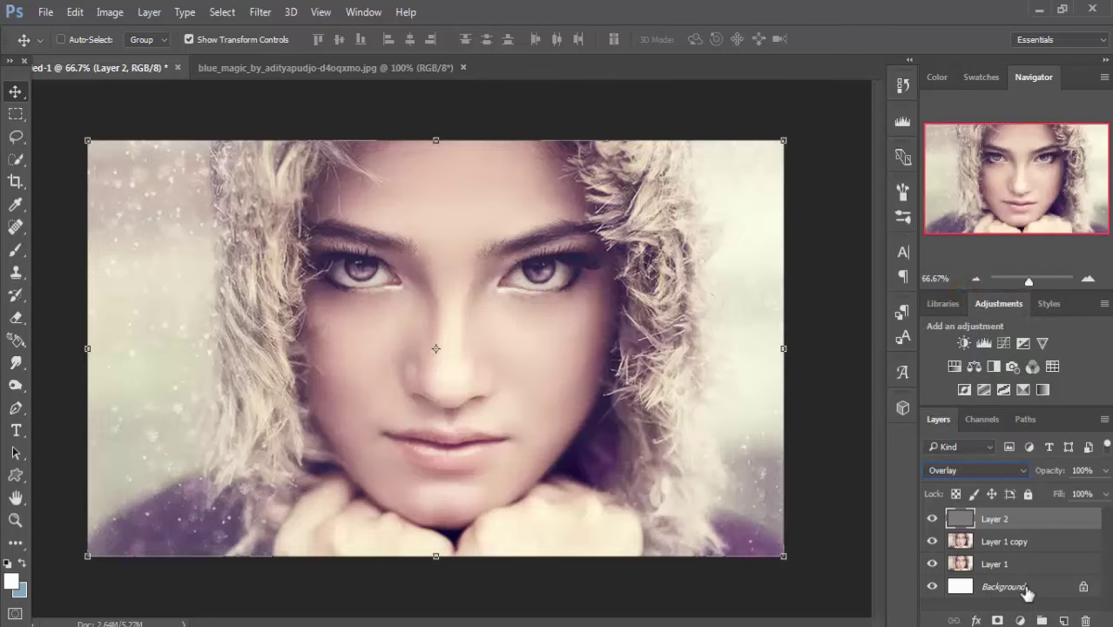
Step: Add a Gradient Map adjustment layer above Layer 2
click(999, 519)
click(1021, 620)
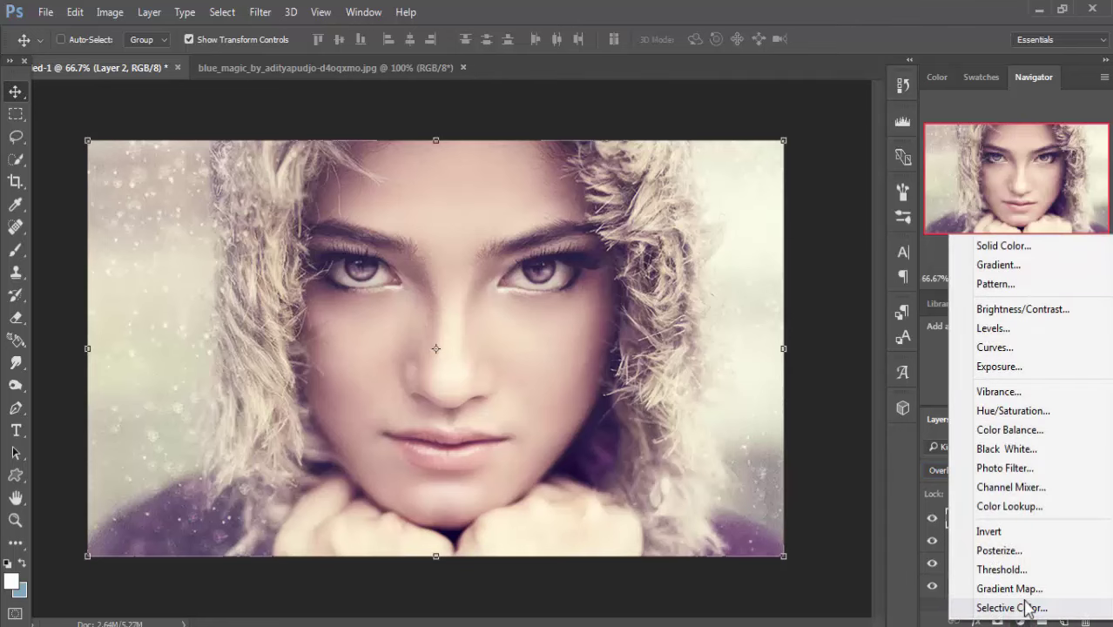
click(1026, 591)
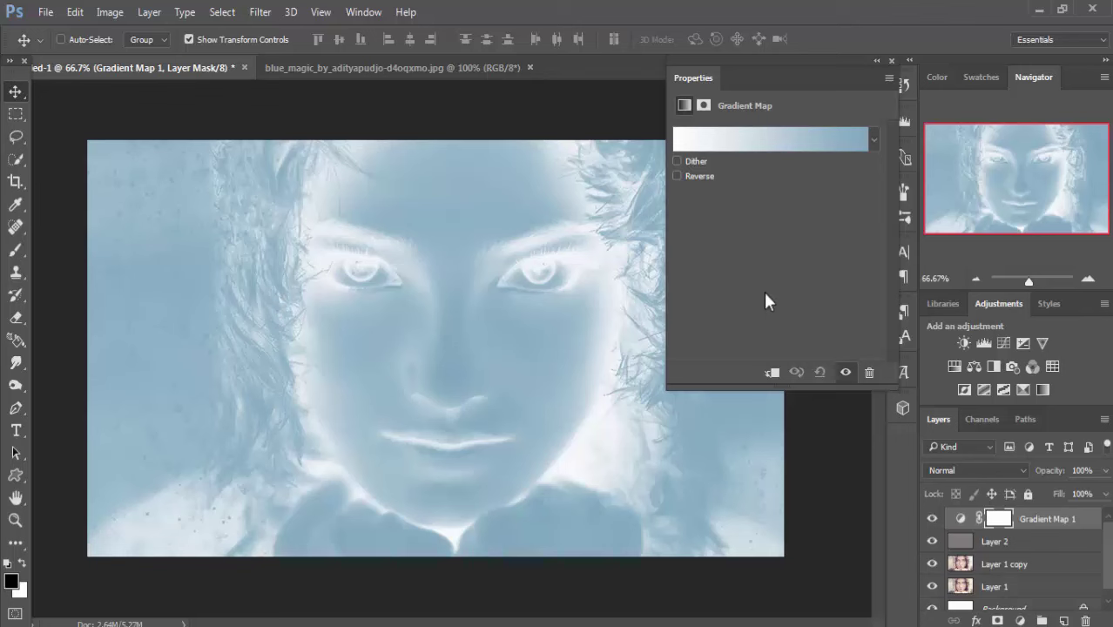
click(813, 141)
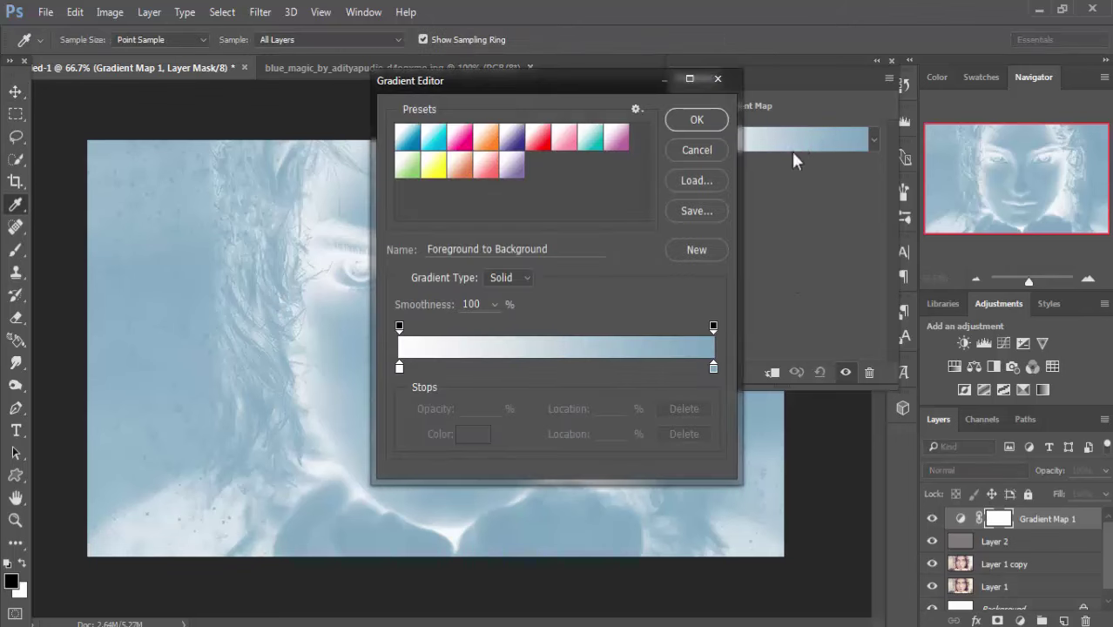
Step: Set the gradient's left colour stop to dark grey 656767
click(400, 367)
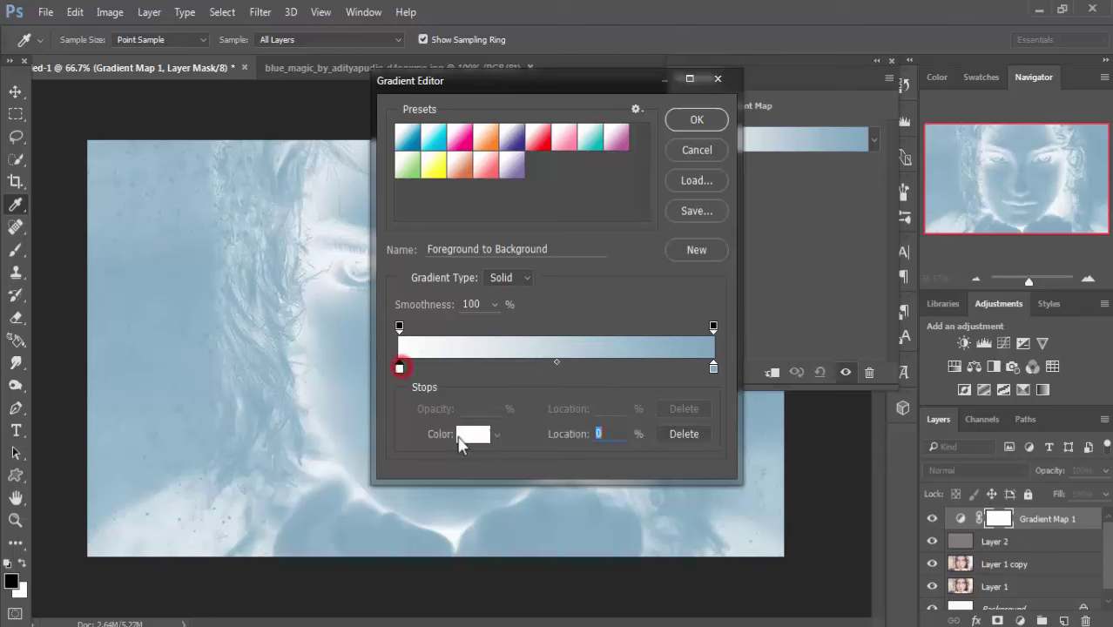
click(466, 436)
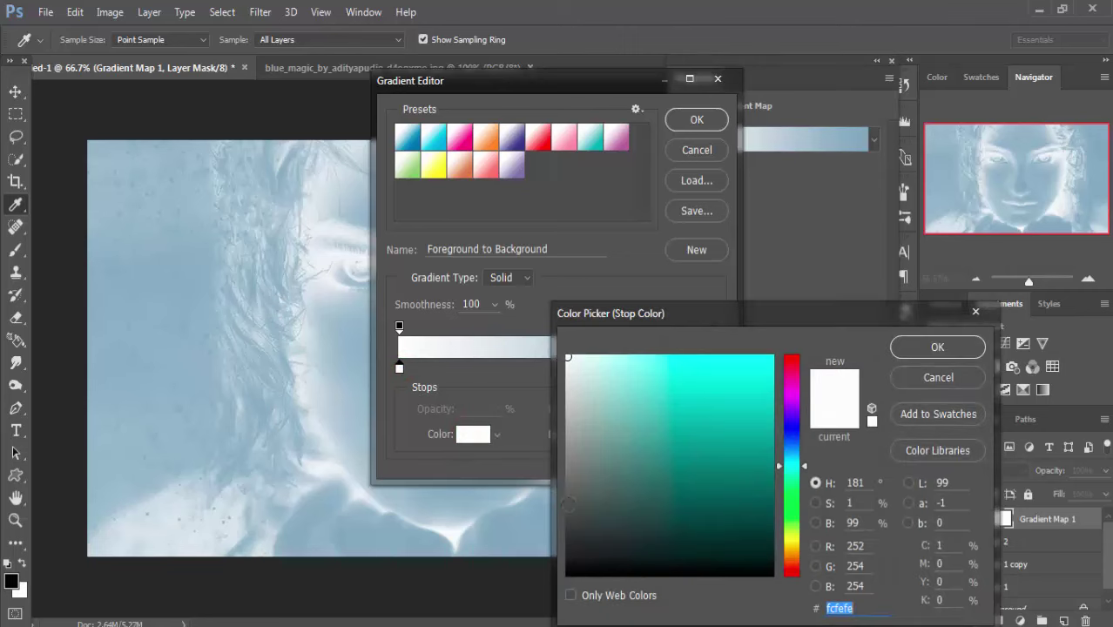
click(567, 503)
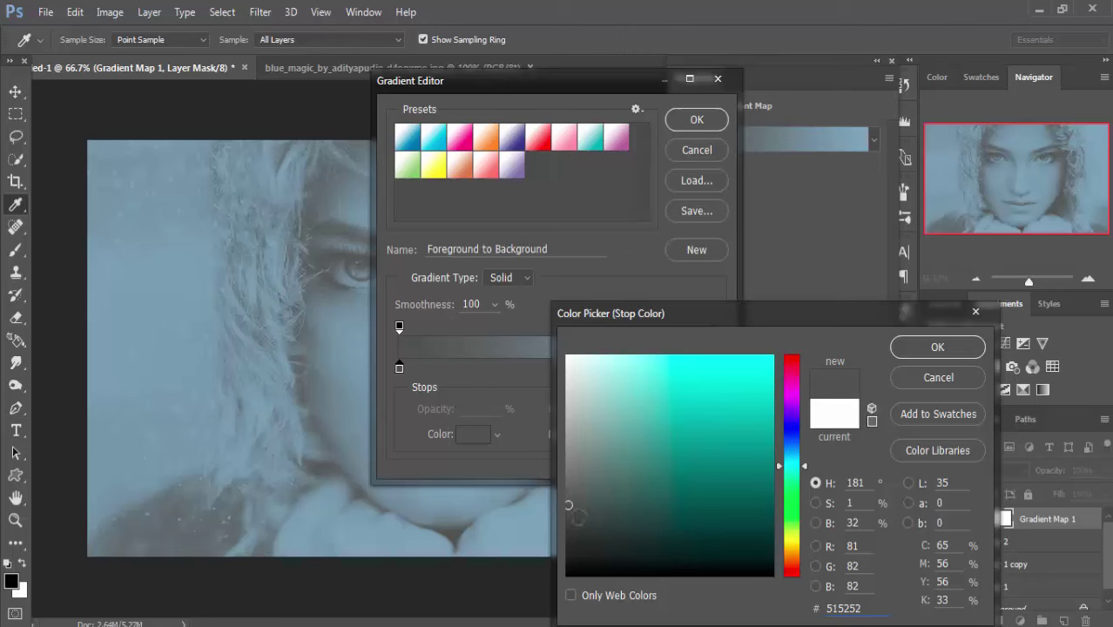
click(573, 453)
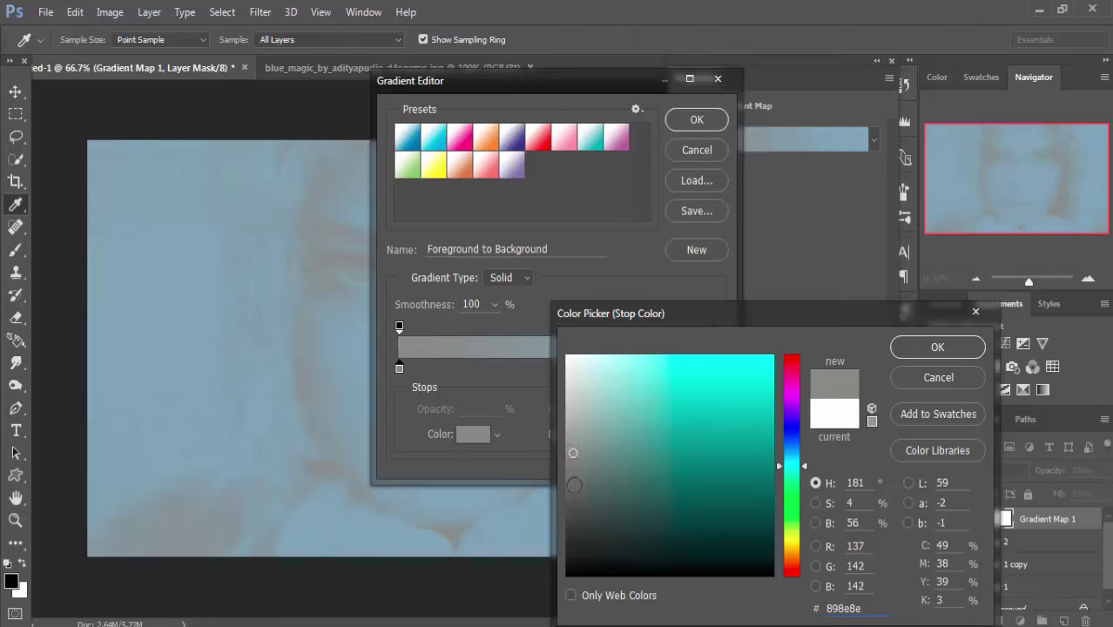
click(569, 486)
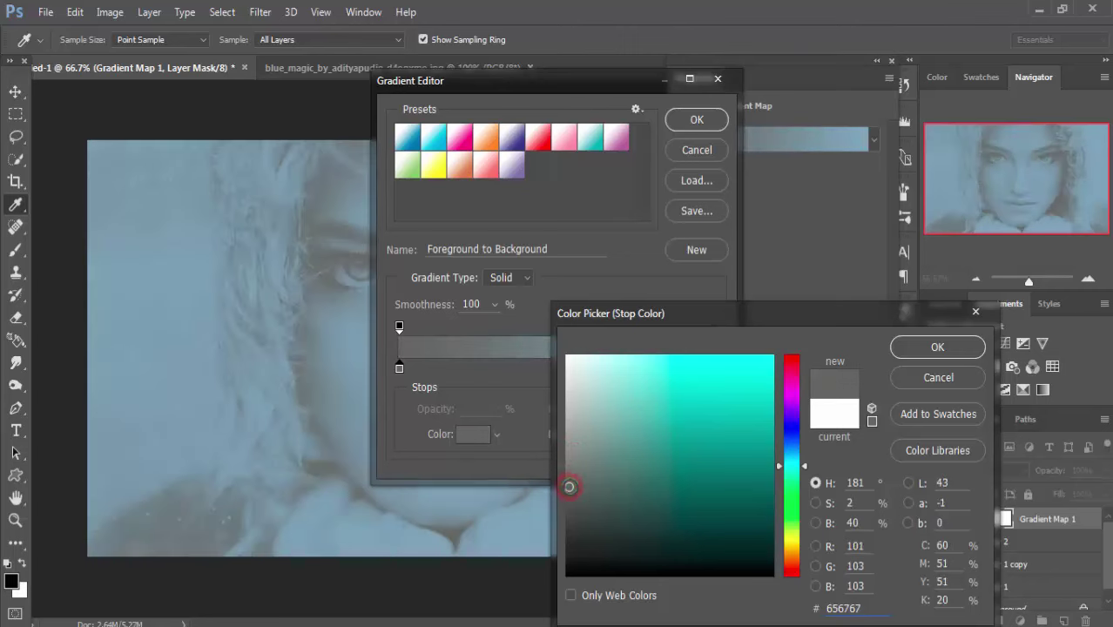
click(950, 346)
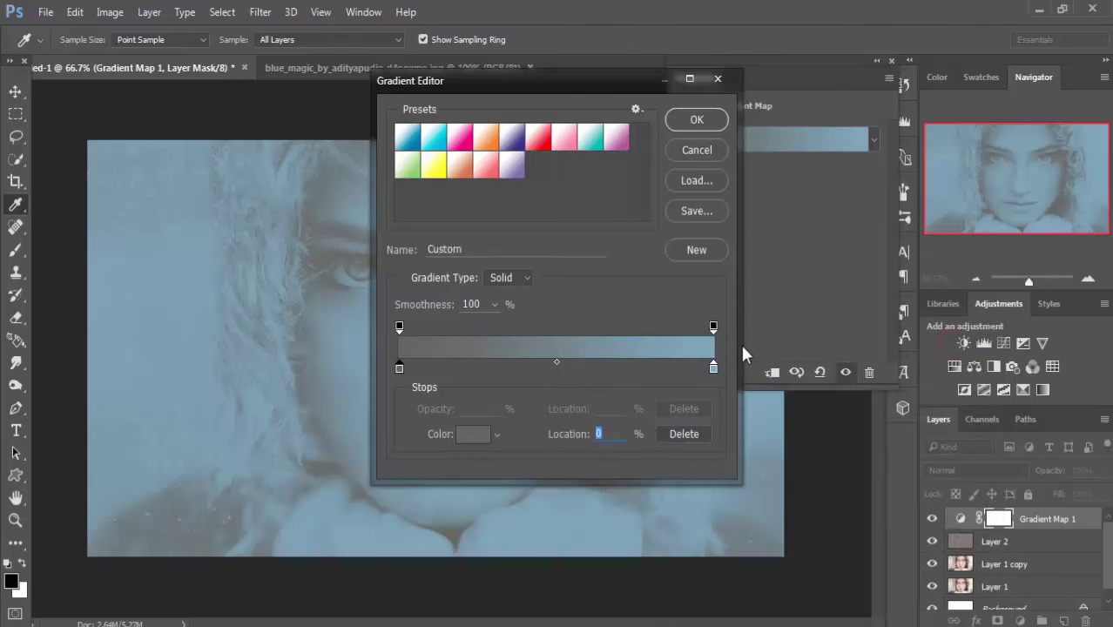
Step: Set the gradient's right colour stop to near-white and accept the gradient
click(713, 368)
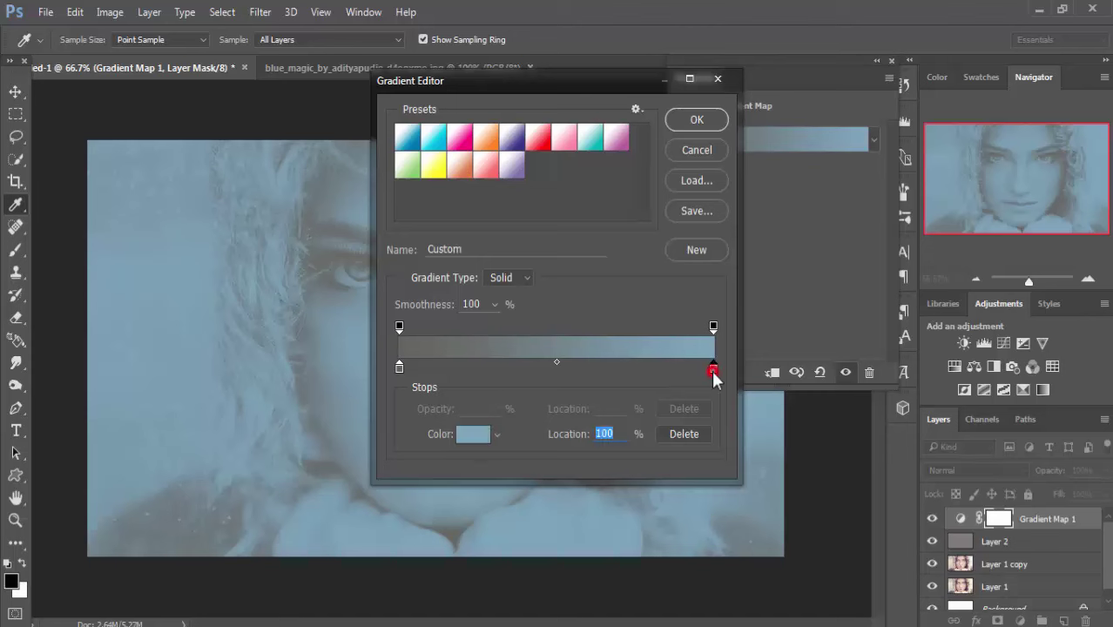
click(477, 435)
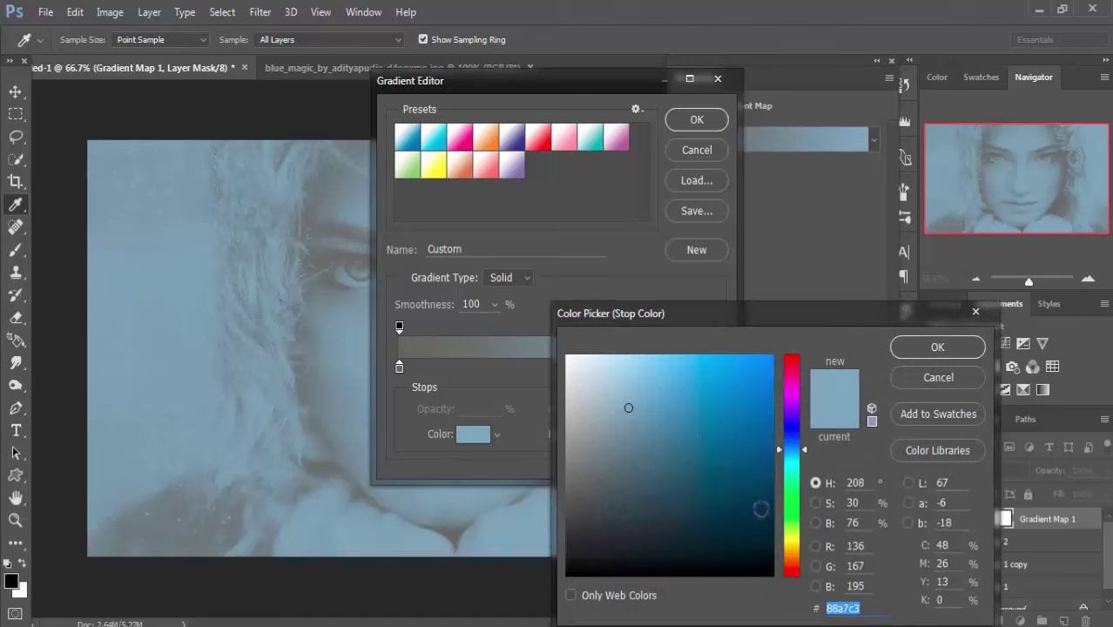
click(758, 480)
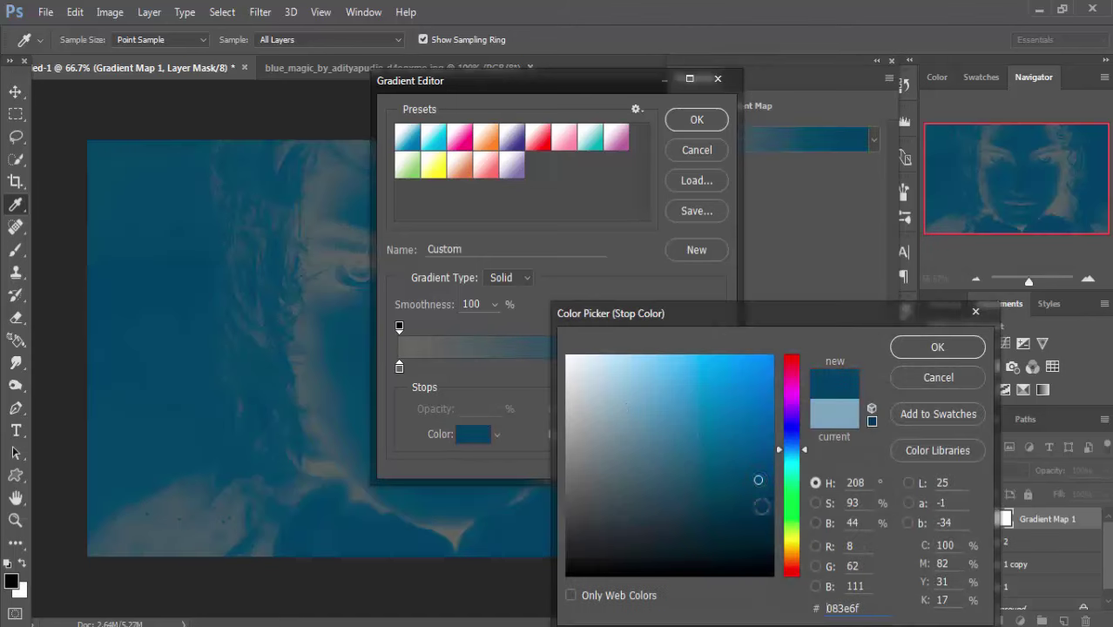
click(793, 540)
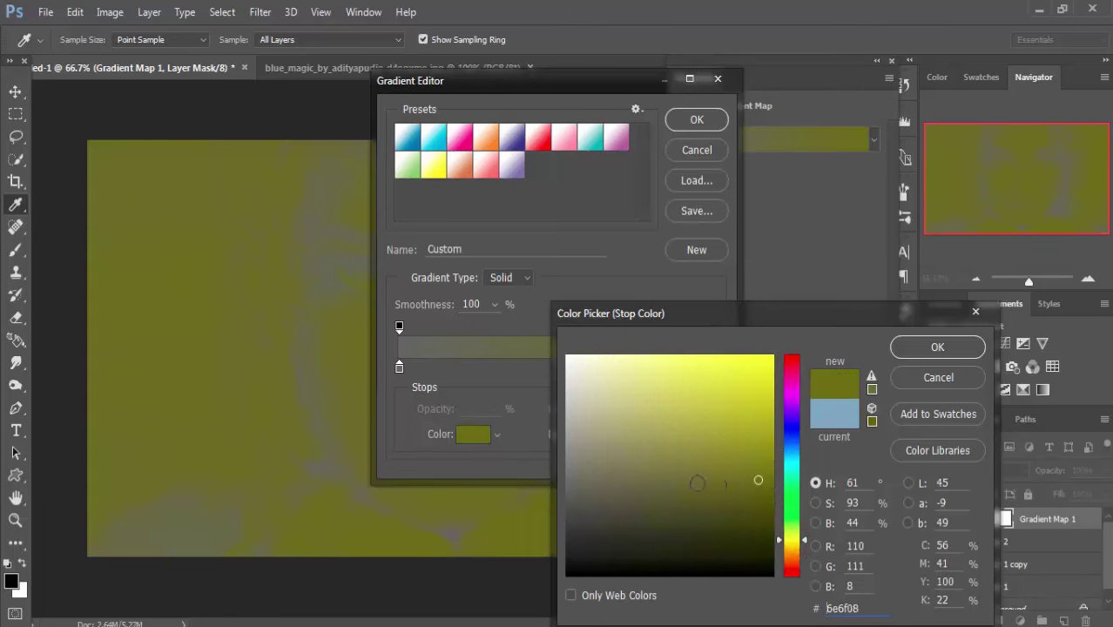
click(568, 359)
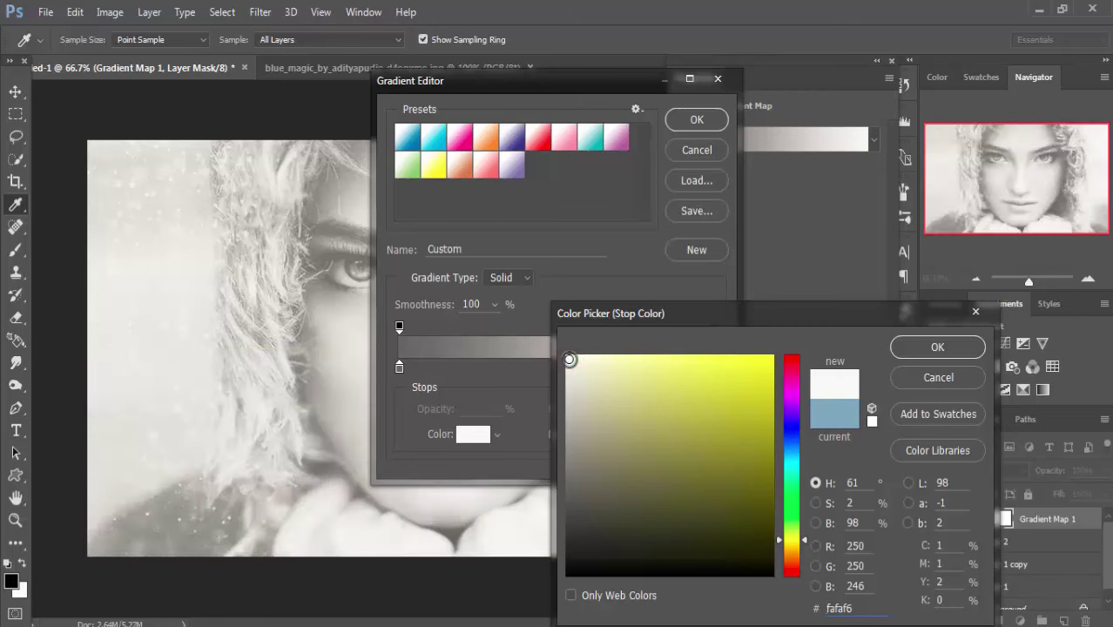
click(568, 356)
click(923, 345)
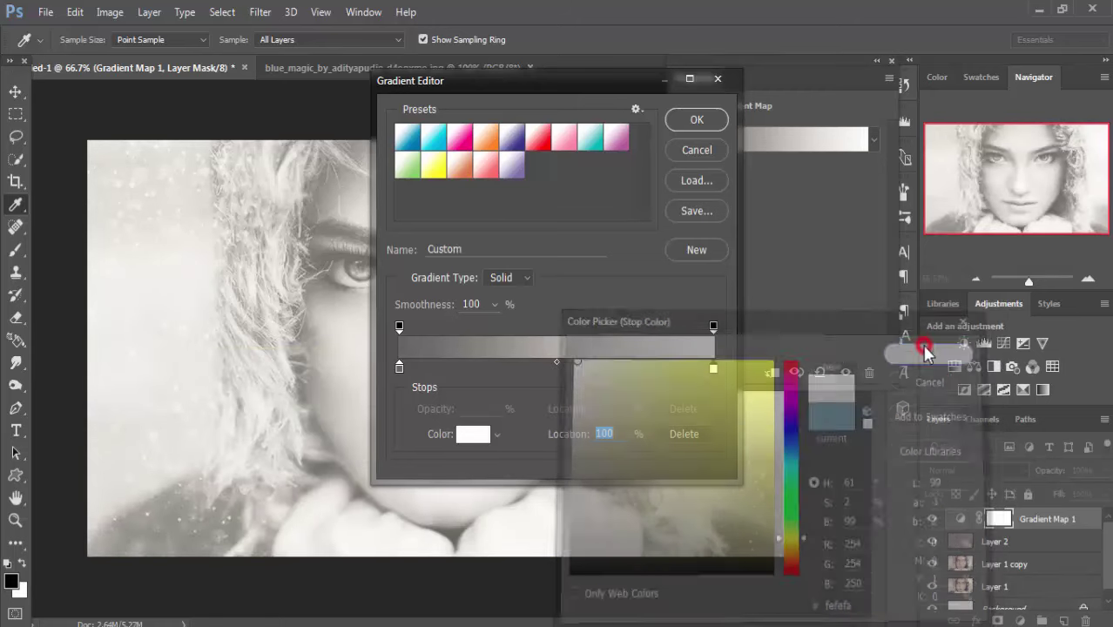
click(696, 120)
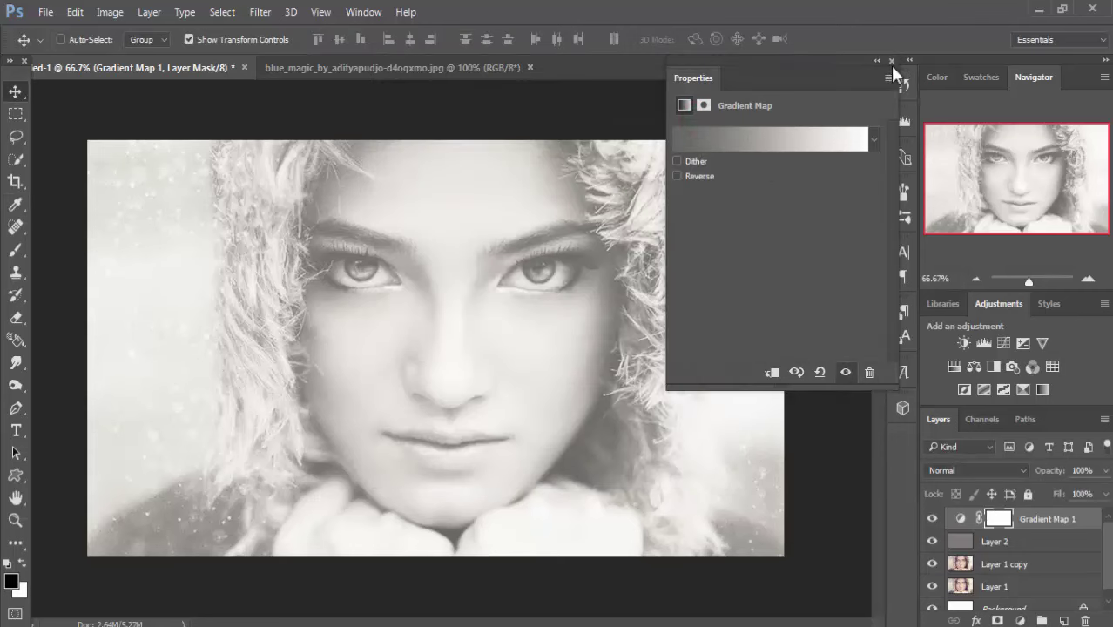
Step: Set the Gradient Map layer to Soft Light blending
click(892, 60)
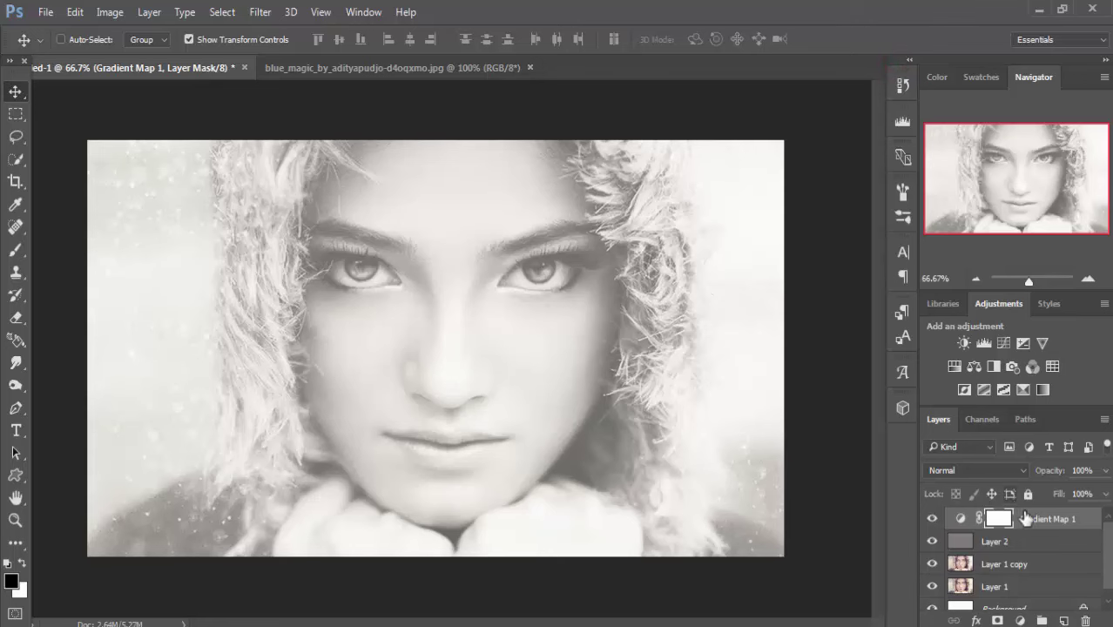
click(1013, 470)
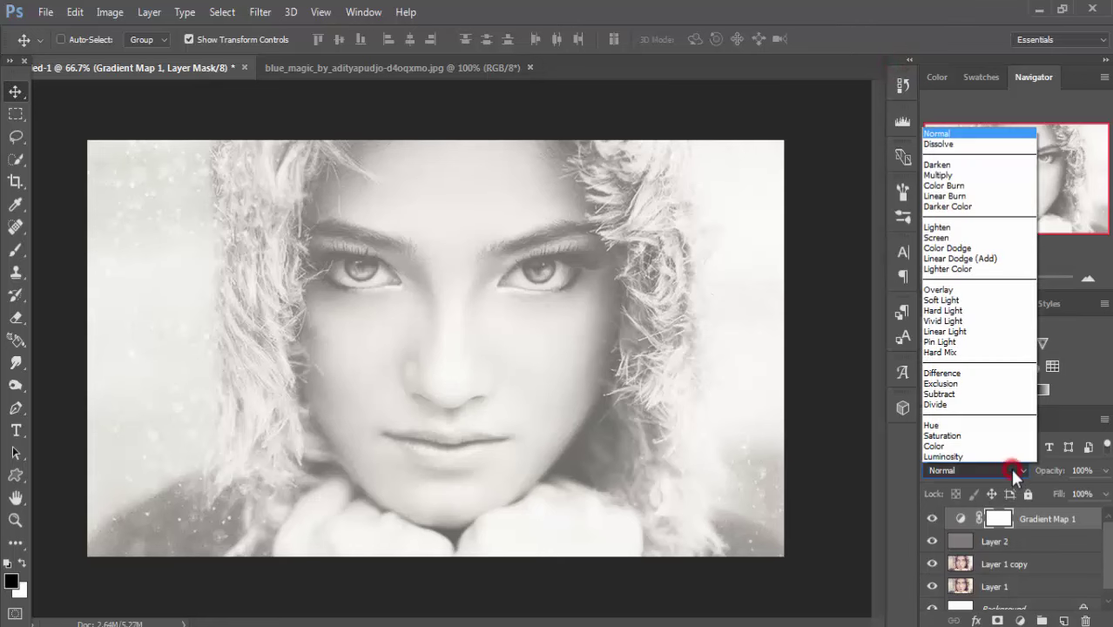
click(976, 302)
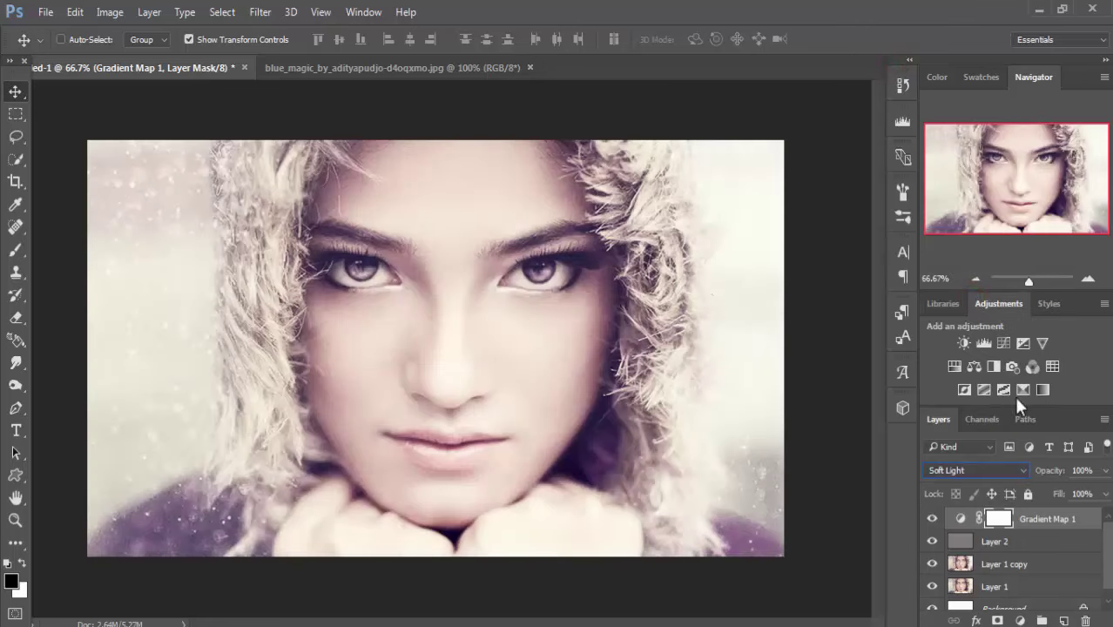
click(1039, 520)
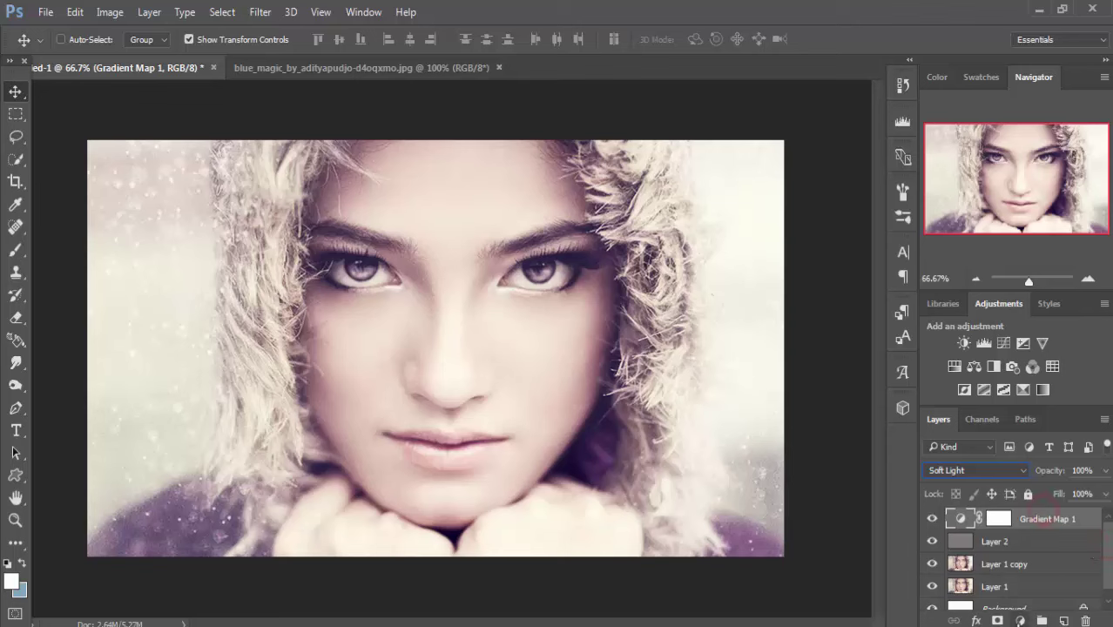
click(1021, 620)
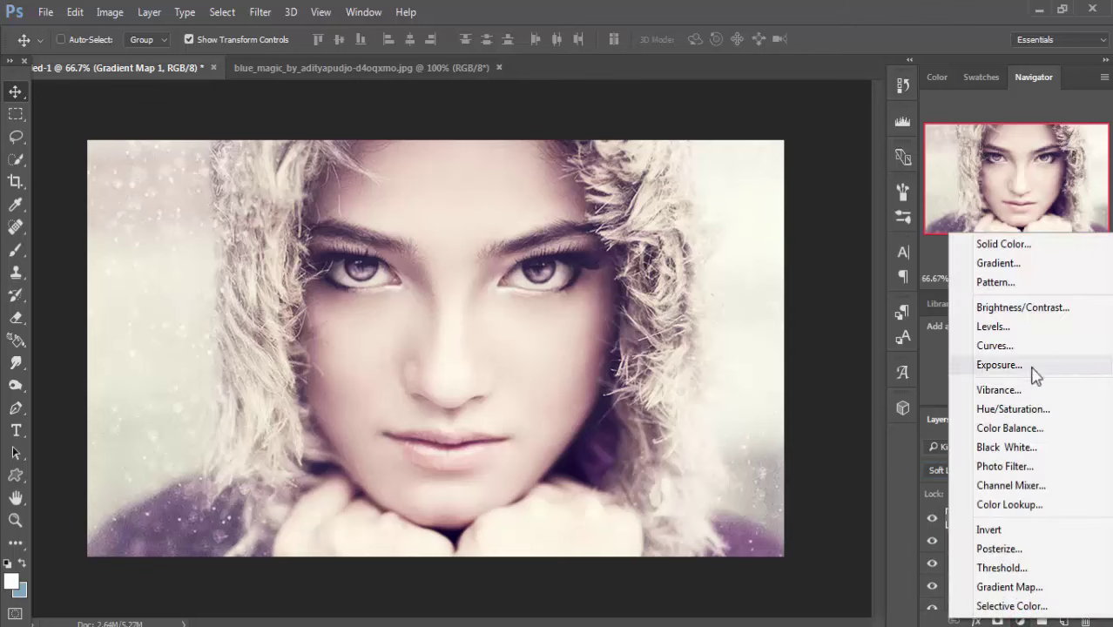
Step: In a new Selective Color layer, set Reds to Cyan +43, Magenta +19, Yellow -29, Black +33
click(1069, 606)
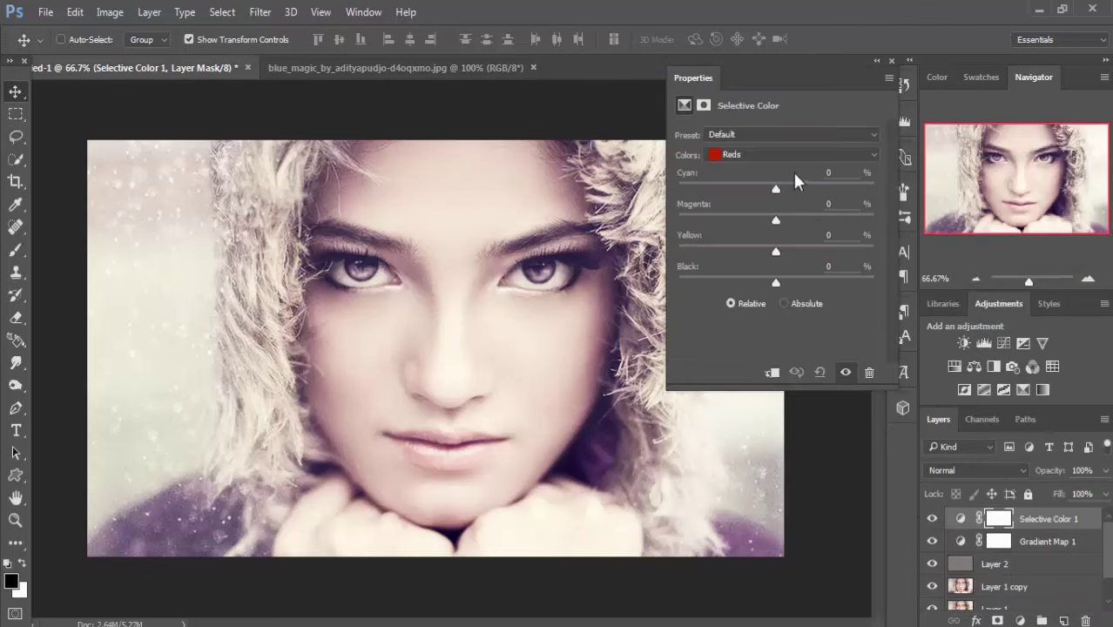
click(874, 157)
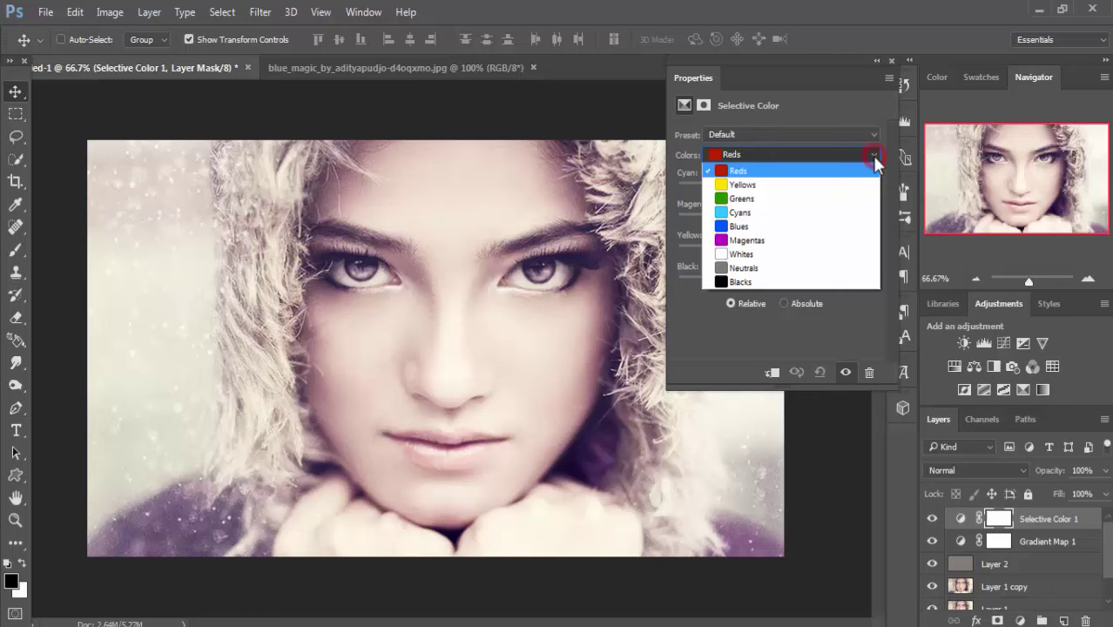
click(801, 171)
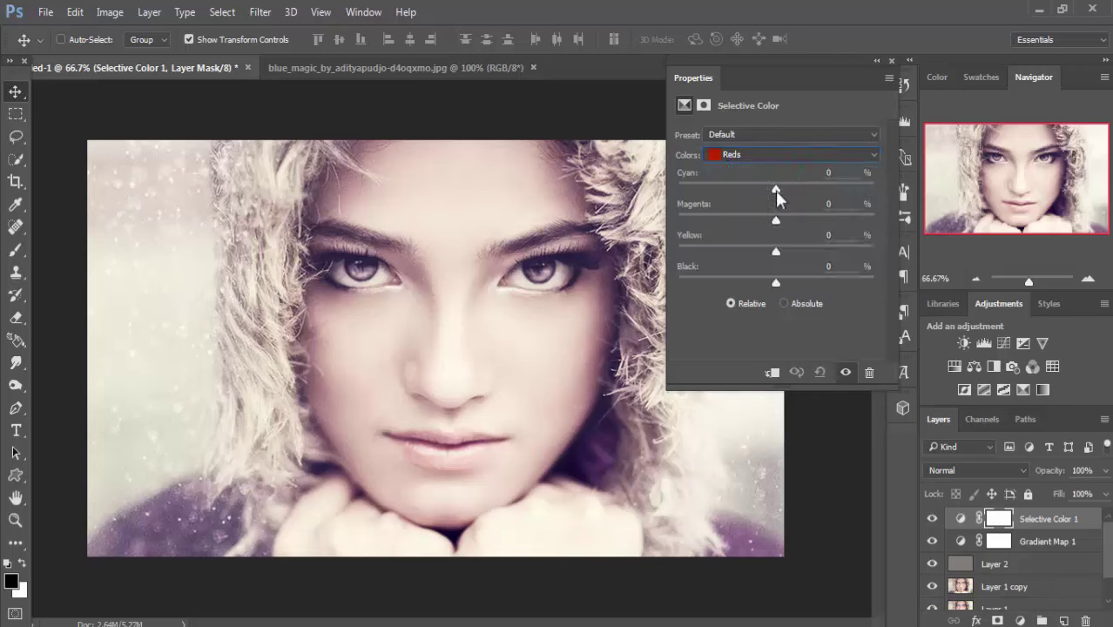
drag(775, 190, 733, 187)
drag(734, 187, 828, 188)
drag(819, 191, 818, 189)
mouse_move(777, 220)
mouse_down()
mouse_move(733, 222)
mouse_move(854, 225)
mouse_move(796, 223)
mouse_move(755, 255)
mouse_move(815, 253)
mouse_move(747, 253)
mouse_move(808, 286)
mouse_up()
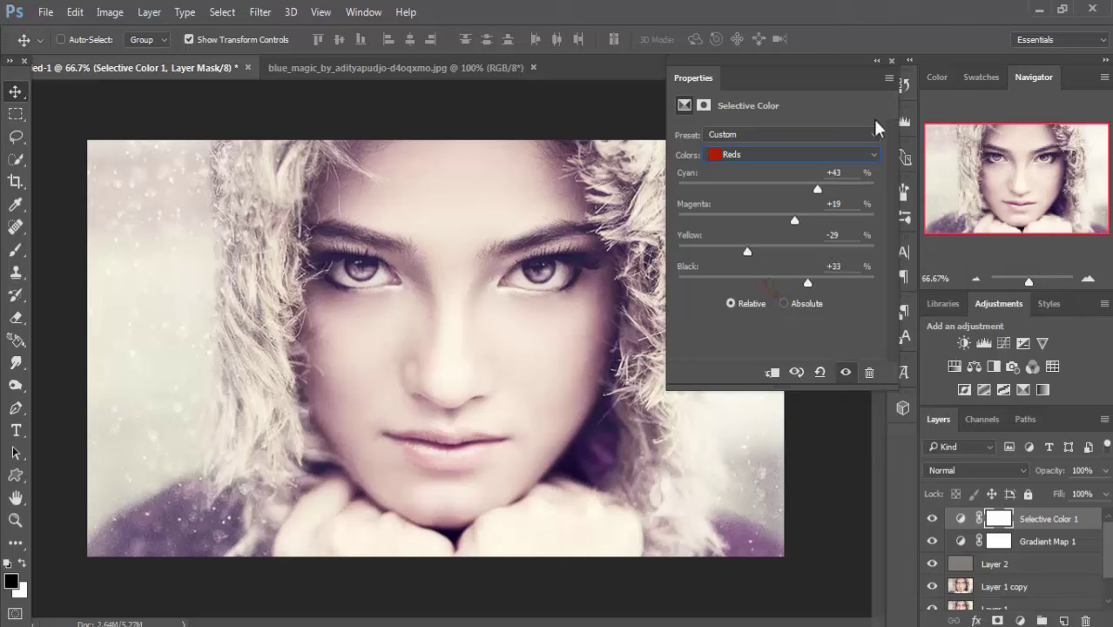
click(891, 61)
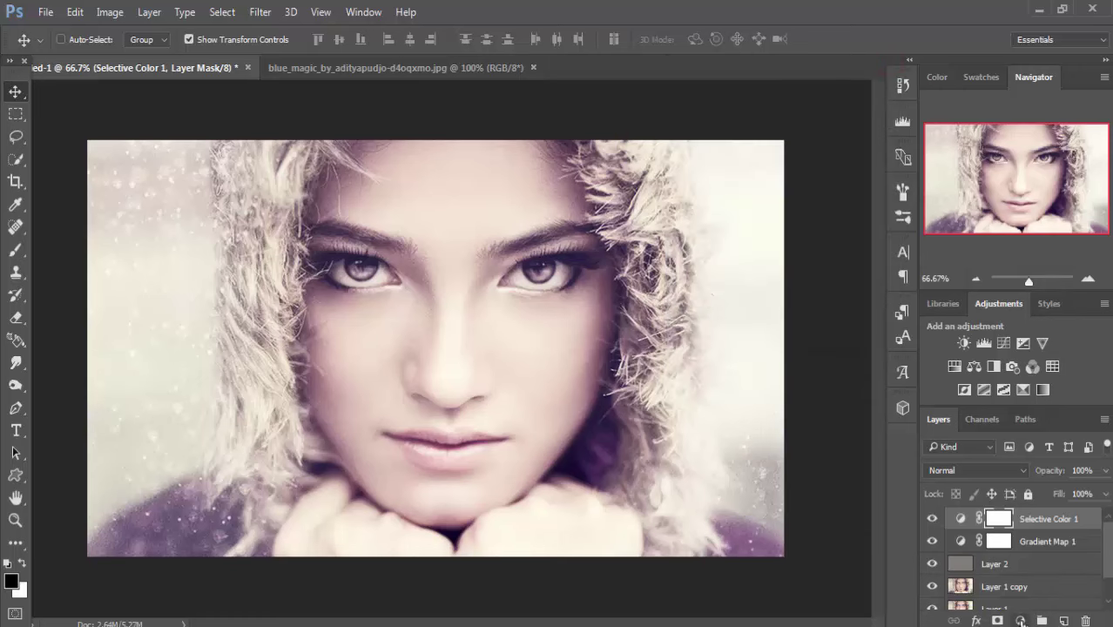
Step: In a second Selective Color layer, set Cyans to Cyan -23, Magenta -32, Yellow +24, Black -36
click(1020, 621)
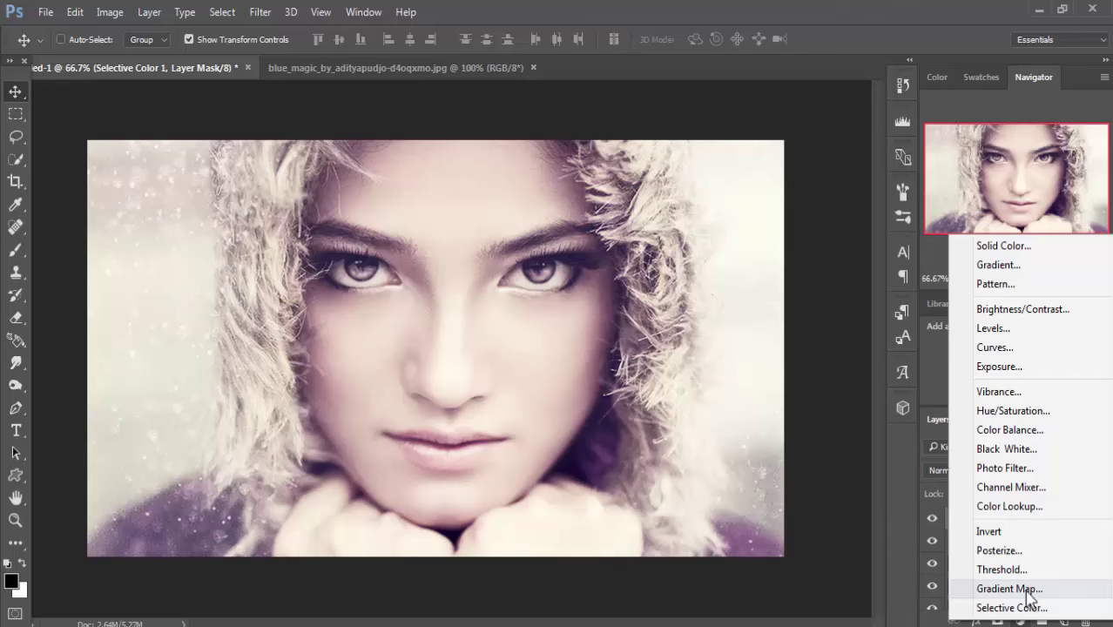
click(1024, 607)
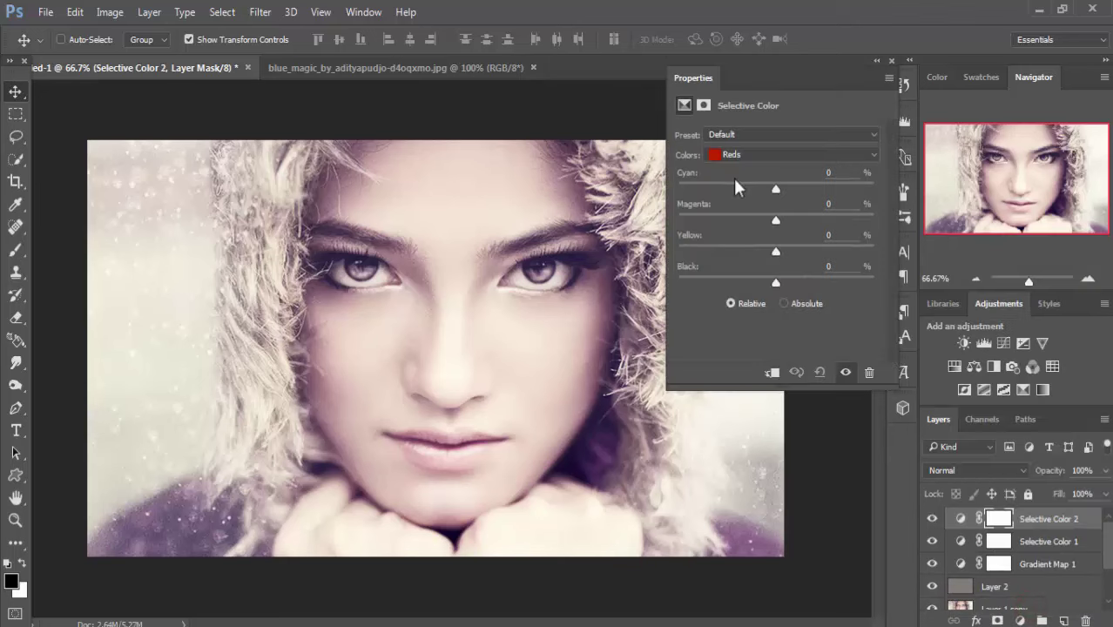
click(871, 155)
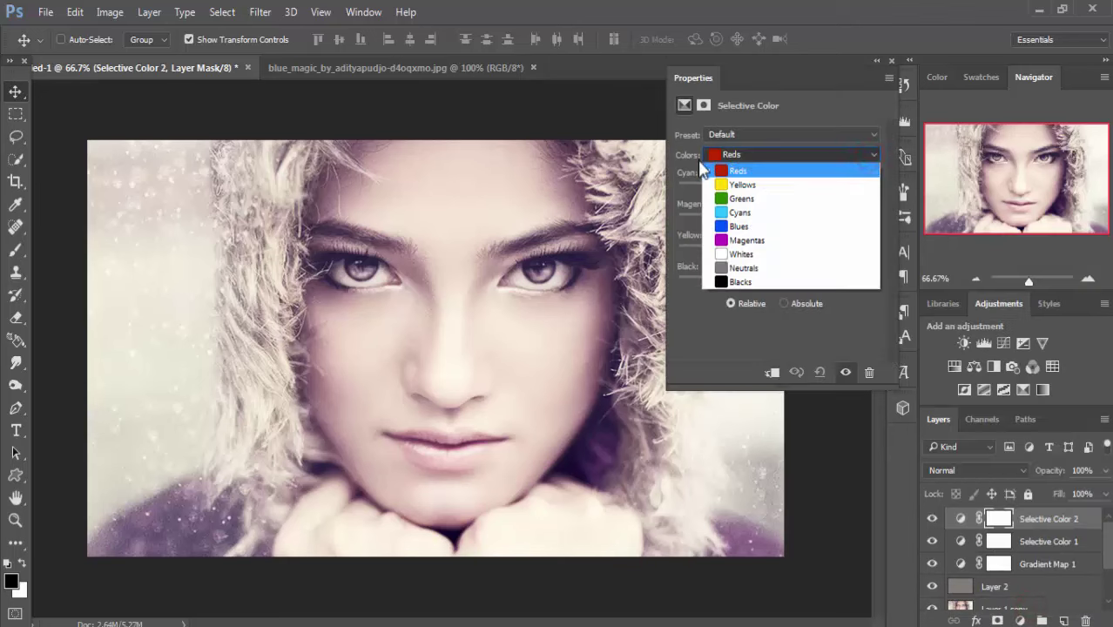
click(765, 212)
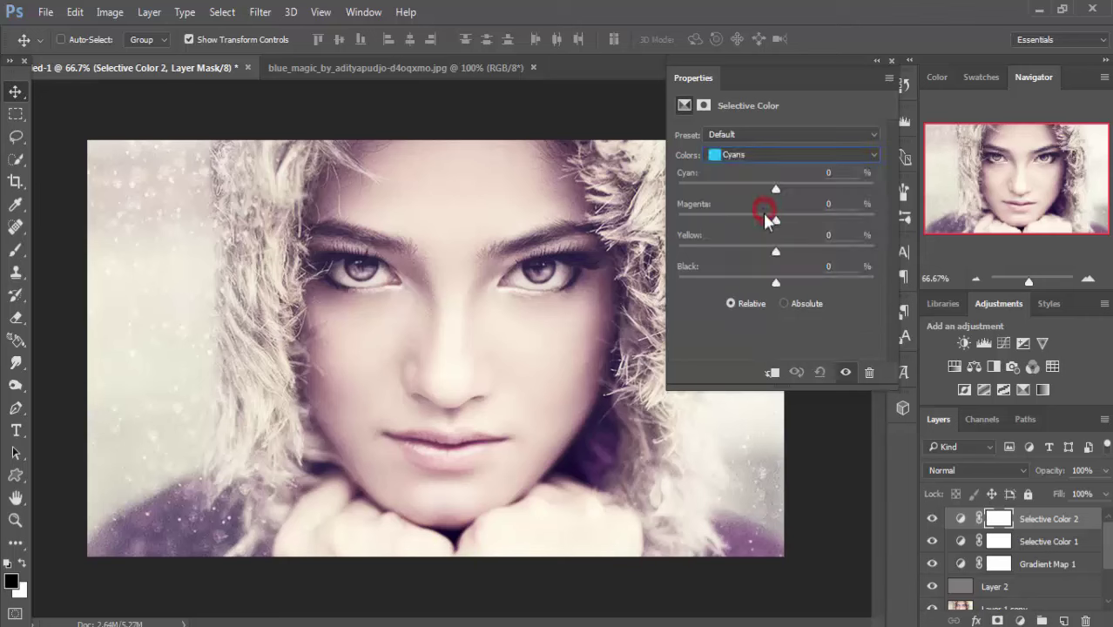
drag(773, 190, 790, 189)
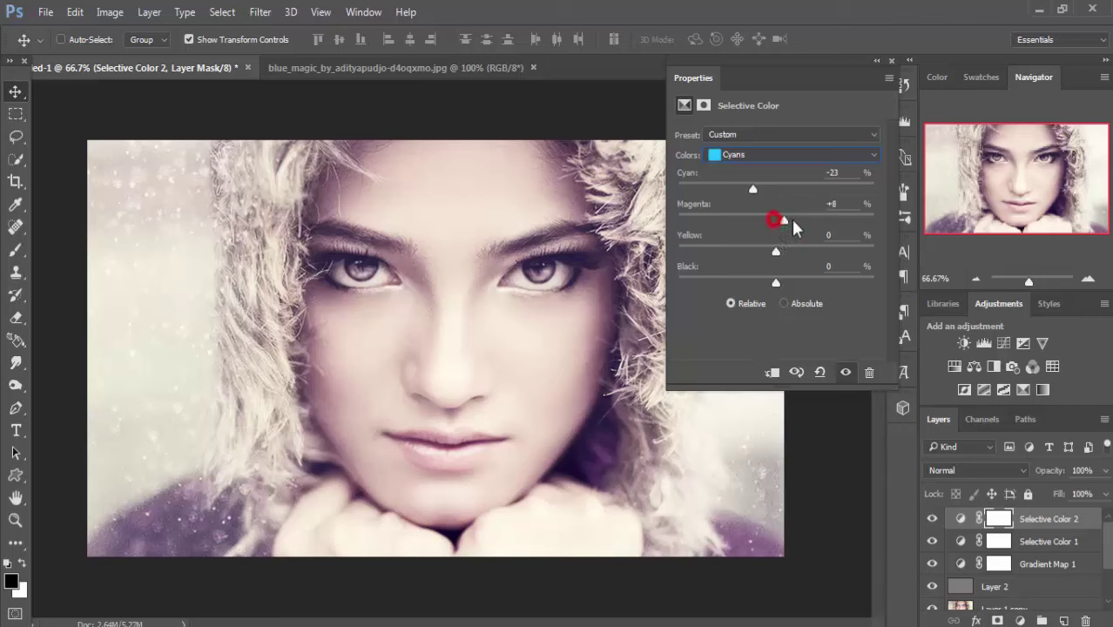
mouse_move(776, 220)
mouse_down()
mouse_move(795, 220)
mouse_move(744, 221)
mouse_move(775, 252)
mouse_move(800, 252)
mouse_move(763, 284)
mouse_move(741, 286)
mouse_up()
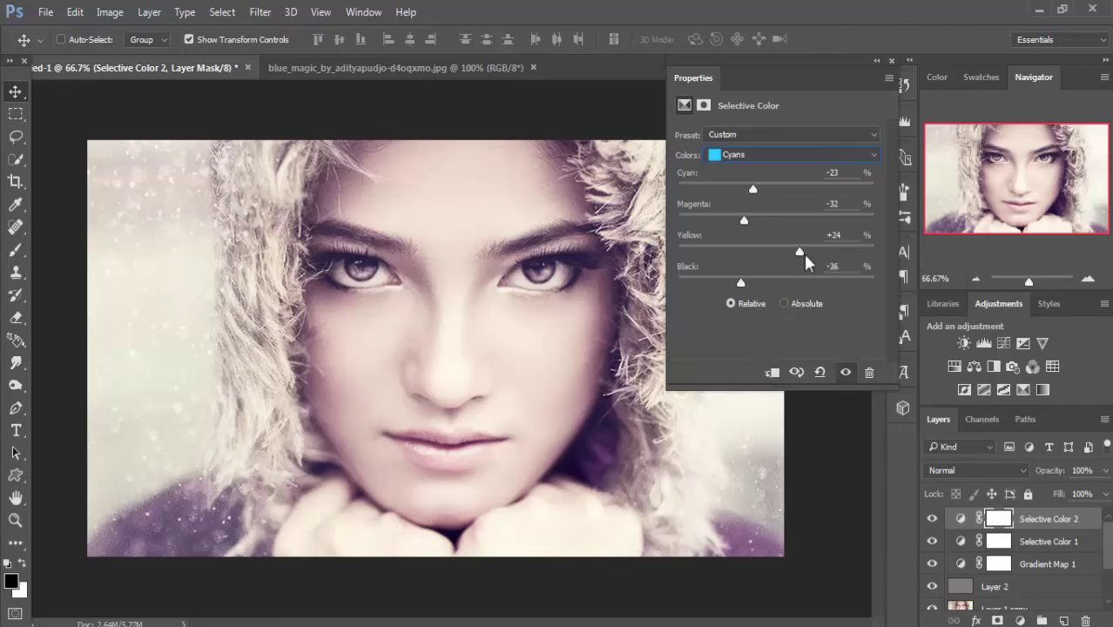
click(893, 60)
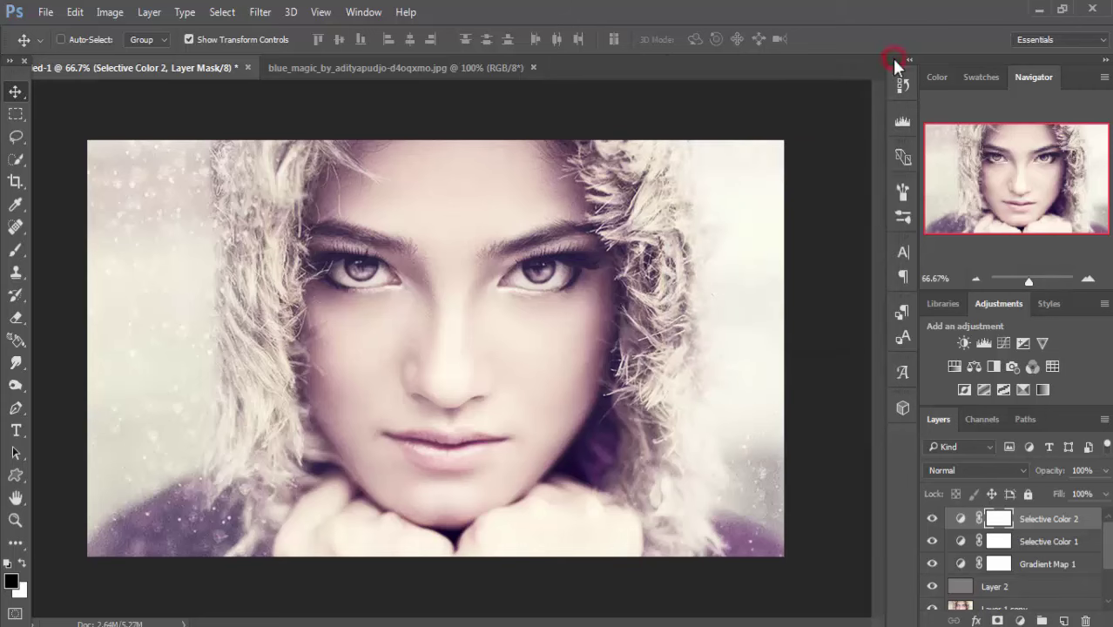
Step: Create an empty Layer 3 directly above Layer 2, beneath the adjustment layers
click(1071, 520)
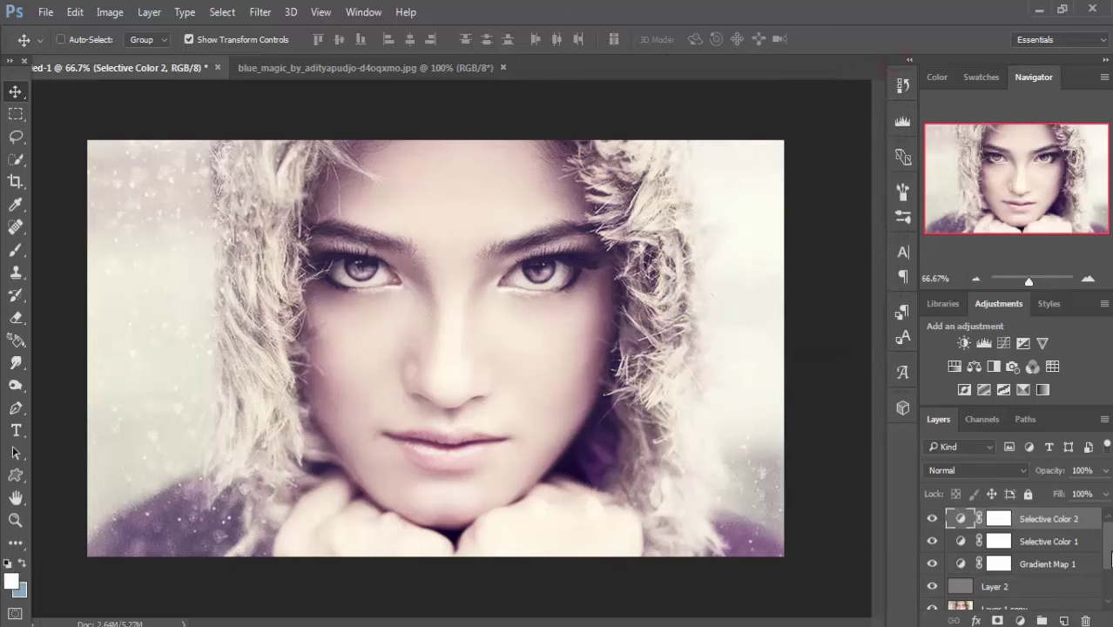
scroll(1108, 558, down, 1)
scroll(1102, 540, up, 1)
click(957, 587)
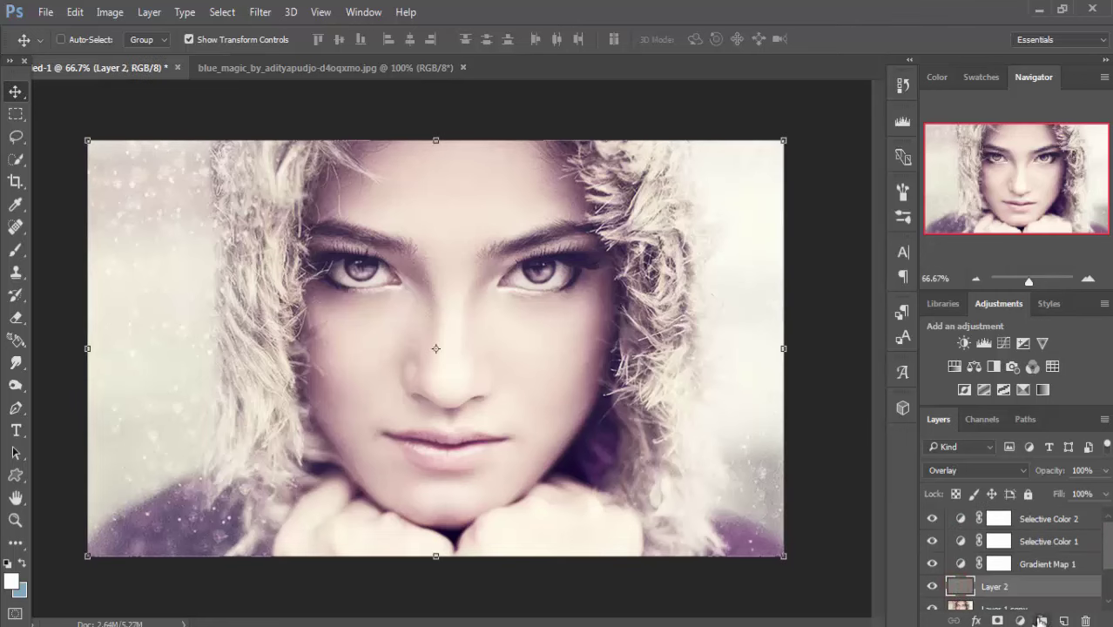
click(1063, 621)
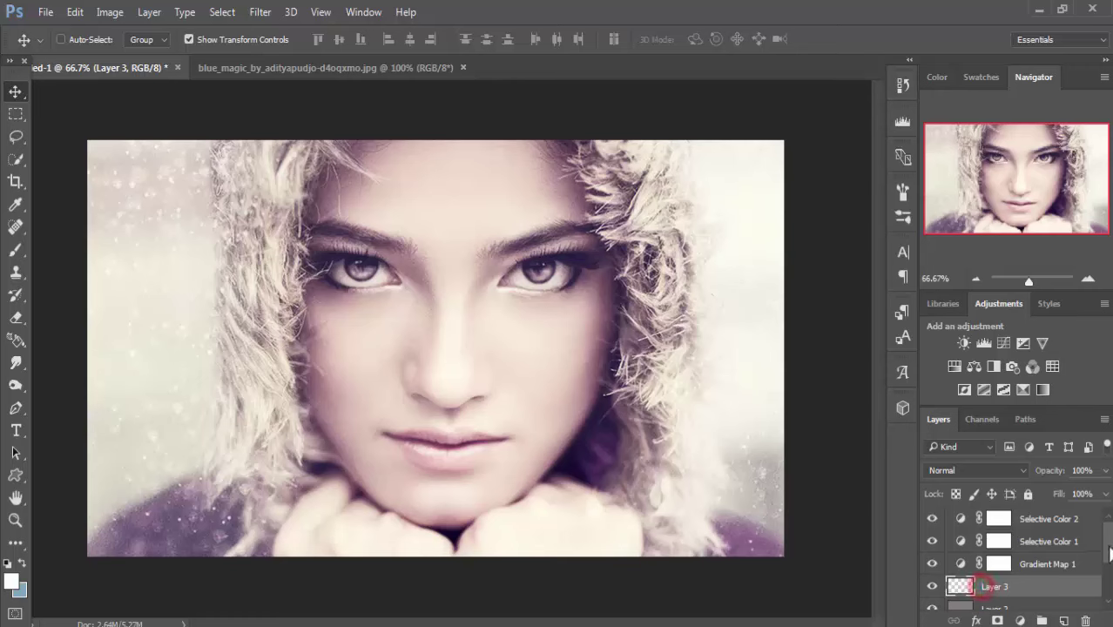
drag(1109, 551, 1108, 586)
Step: Dodge the forehead highlights at 16% exposure with a size-200 brush
scroll(1110, 578, up, 1)
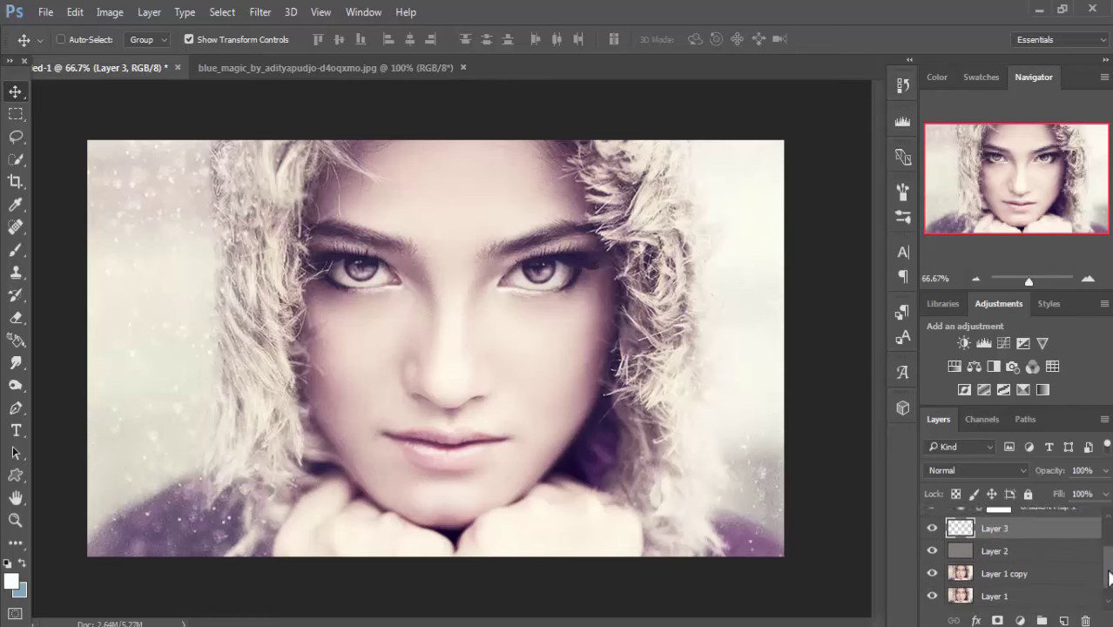
click(16, 385)
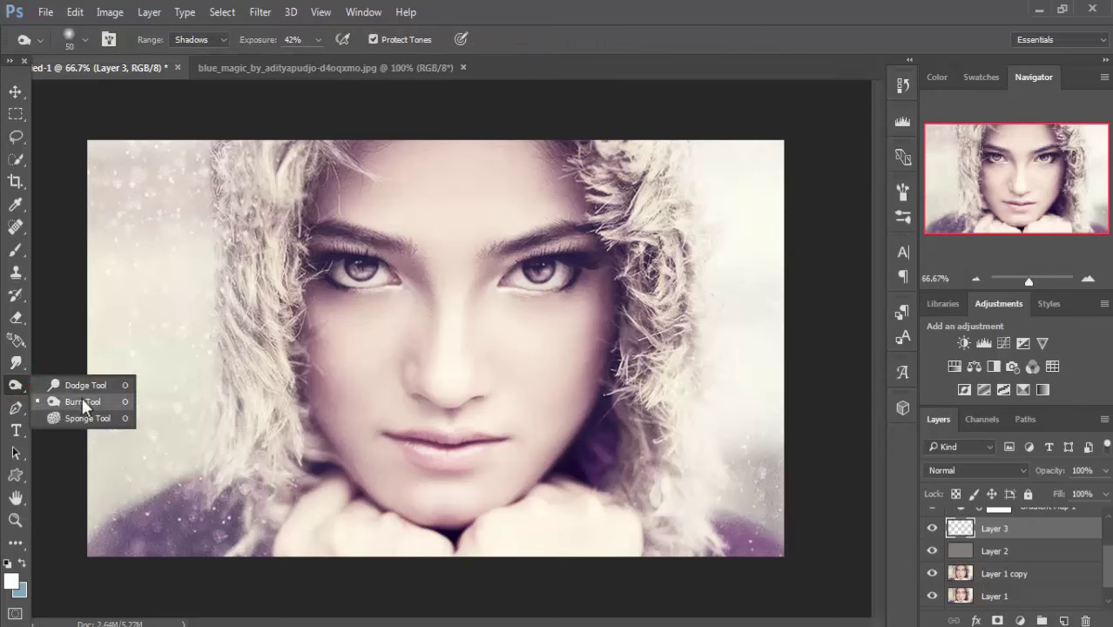
click(83, 386)
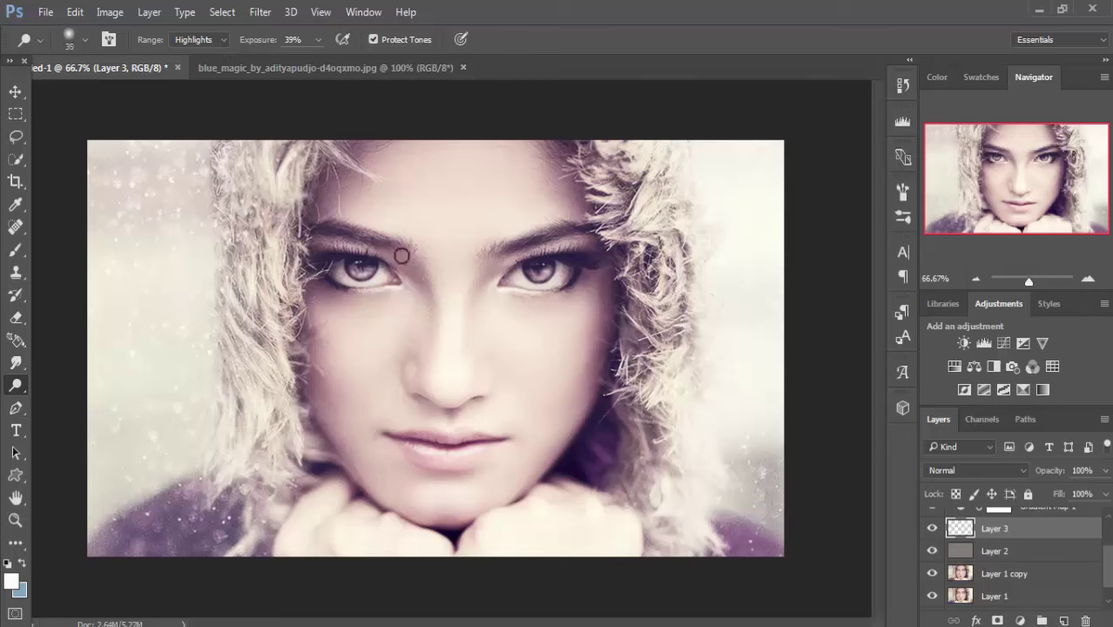
key(bracketright)
key(bracketright)
key(bracketright)
key(bracketright)
key(bracketright)
key(bracketright)
click(318, 41)
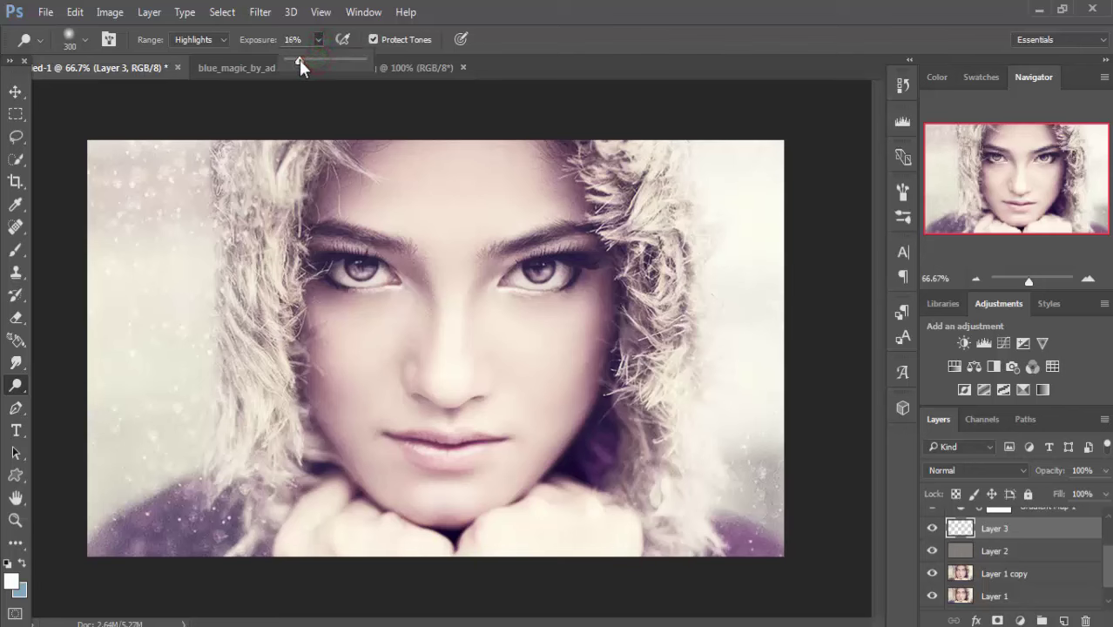
click(298, 59)
key(bracketleft)
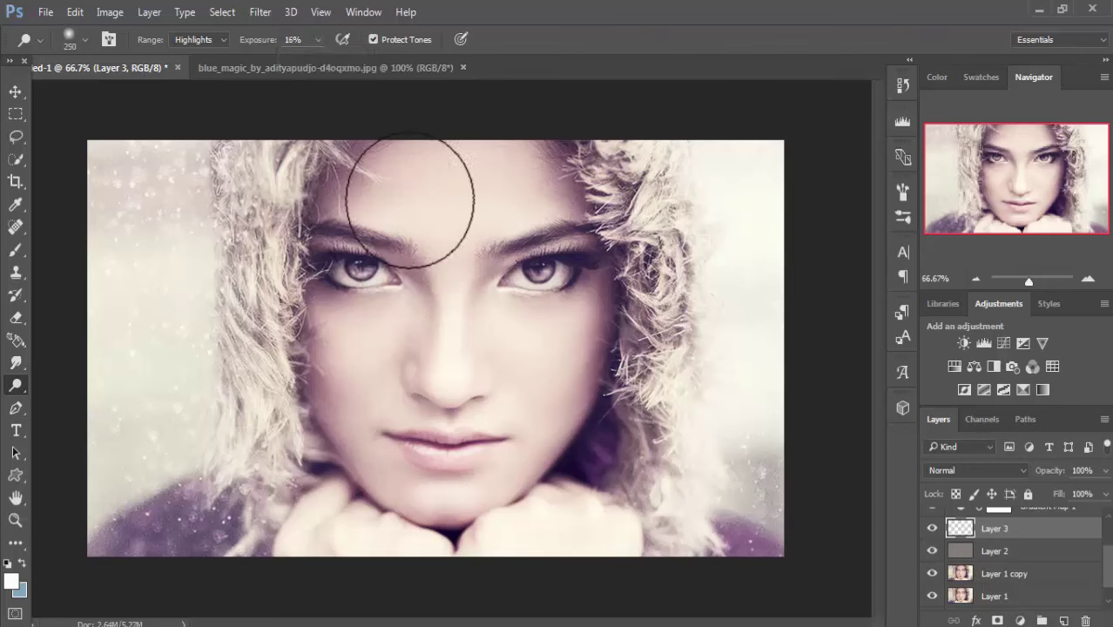
key(bracketleft)
click(397, 193)
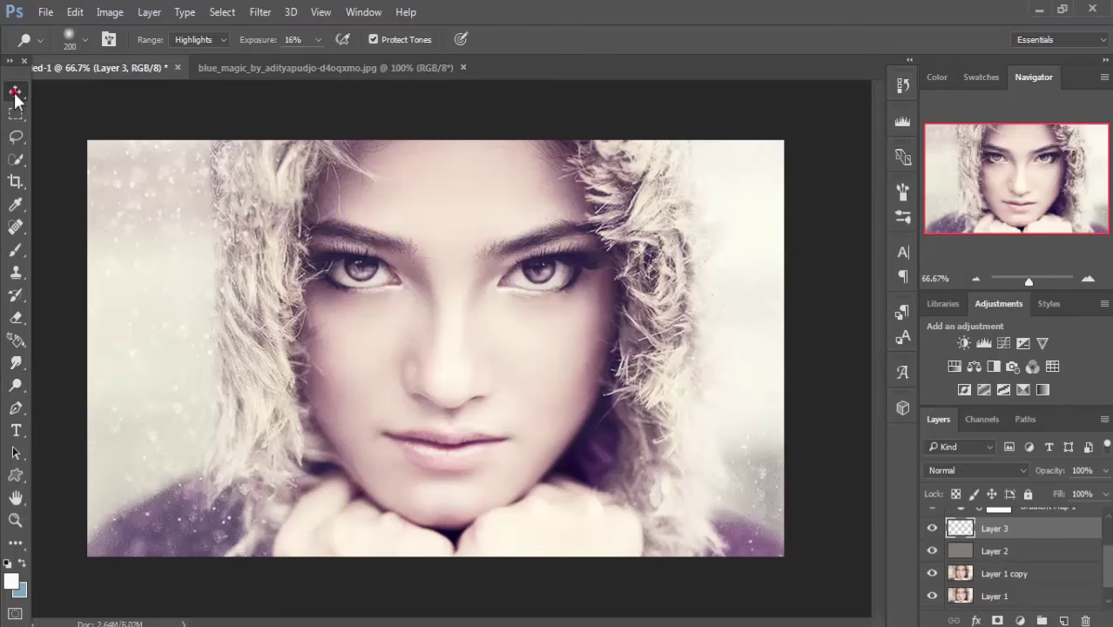
click(15, 92)
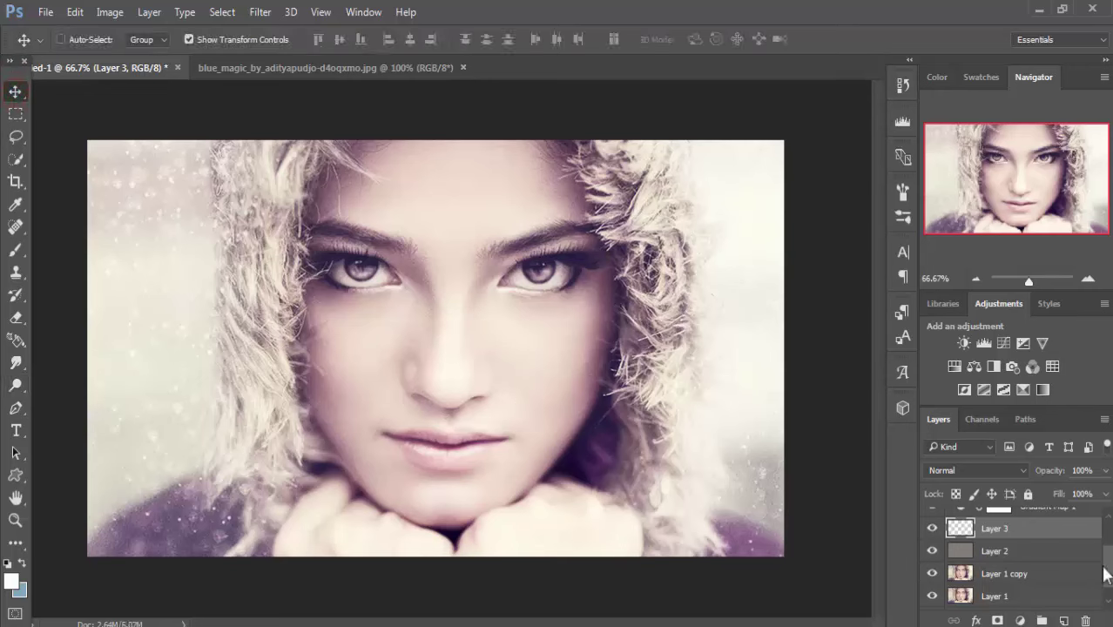
Step: Stamp all visible layers into a merged Layer 4 above Selective Color 2
scroll(1107, 558, up, 3)
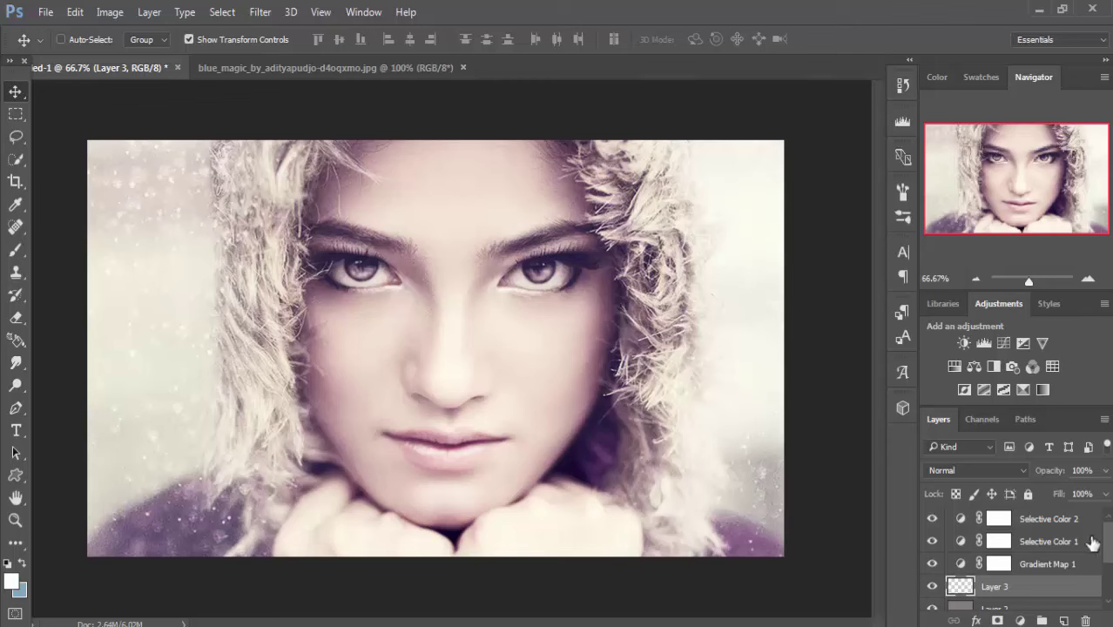
click(1053, 520)
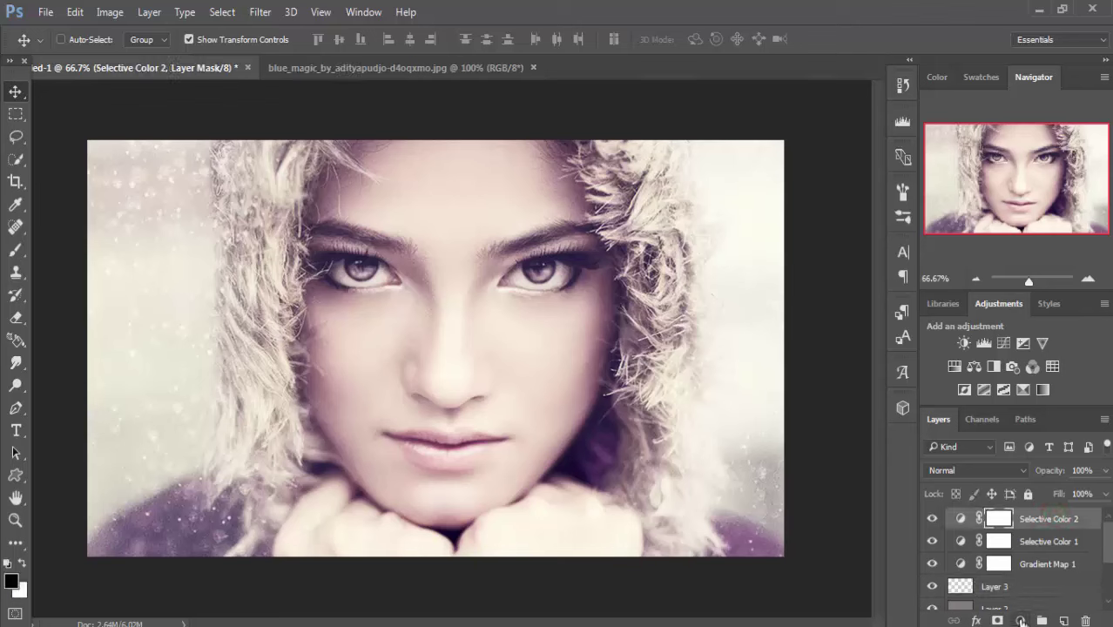
click(1022, 621)
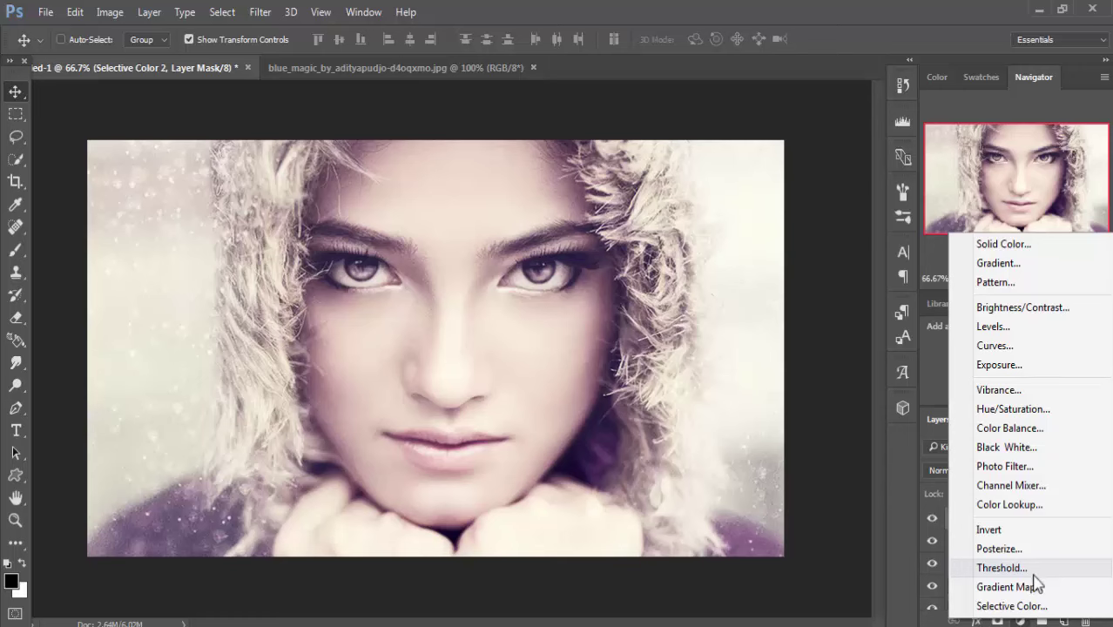
key(Escape)
click(1049, 520)
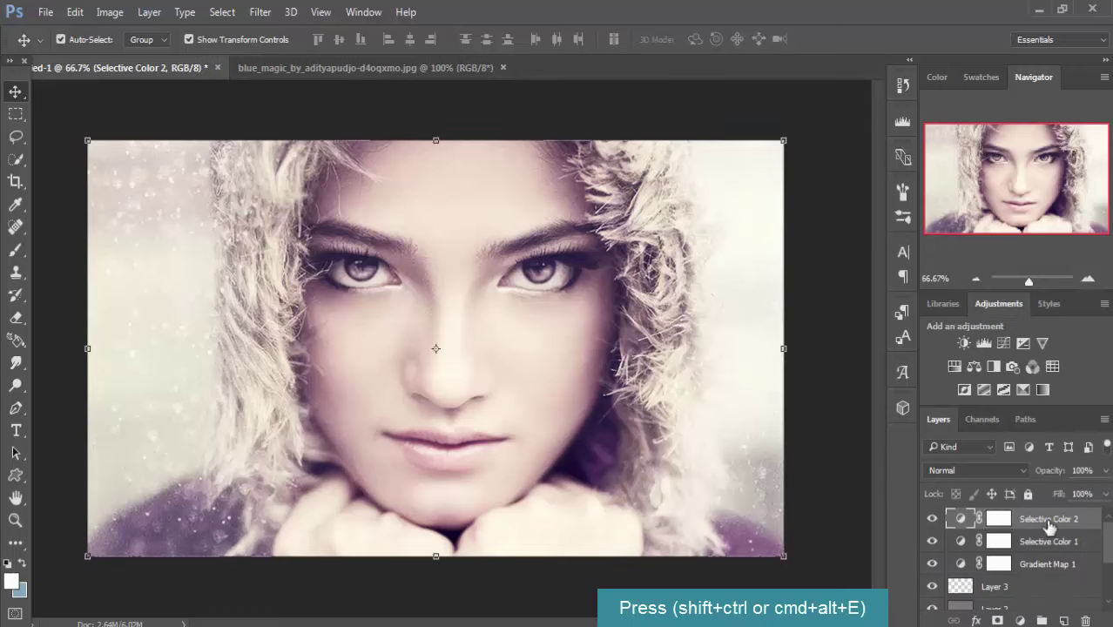
key(ctrl+shift+alt+e)
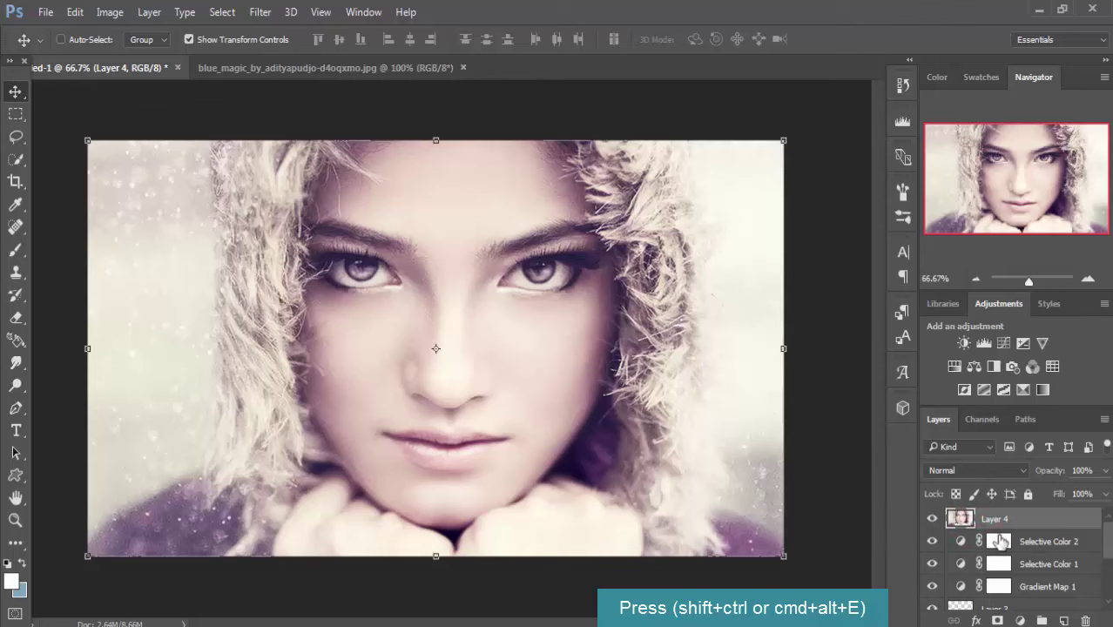
mouse_move(1109, 537)
mouse_down()
mouse_move(1109, 576)
mouse_move(1109, 527)
mouse_up()
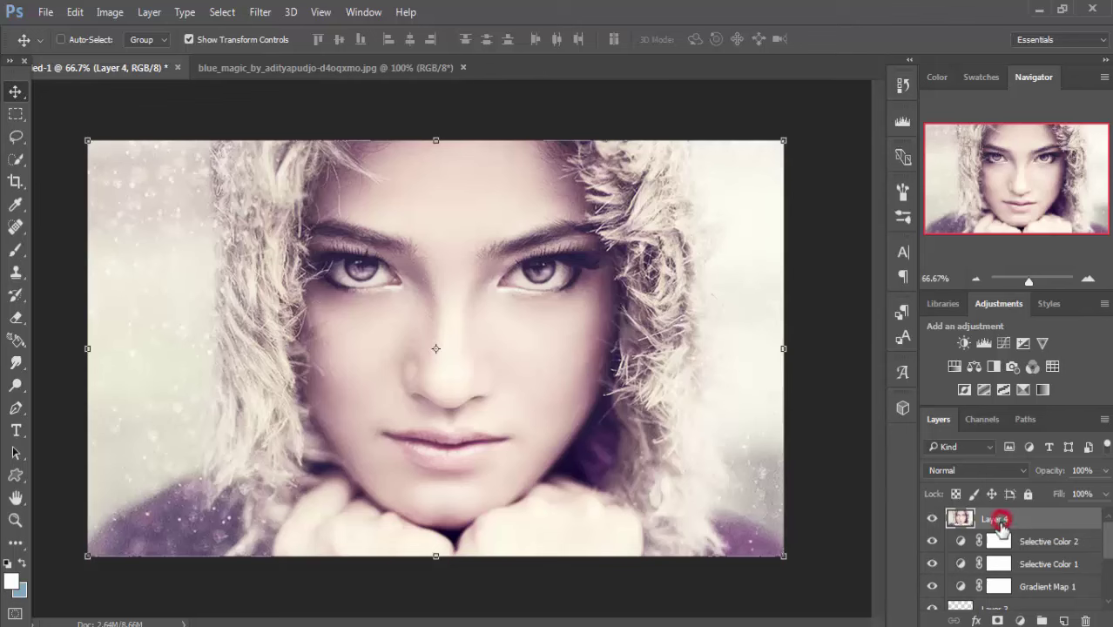
Step: Select the fur and hair tones with Color Range, sampling the hood fur at fuzziness about 106
click(224, 12)
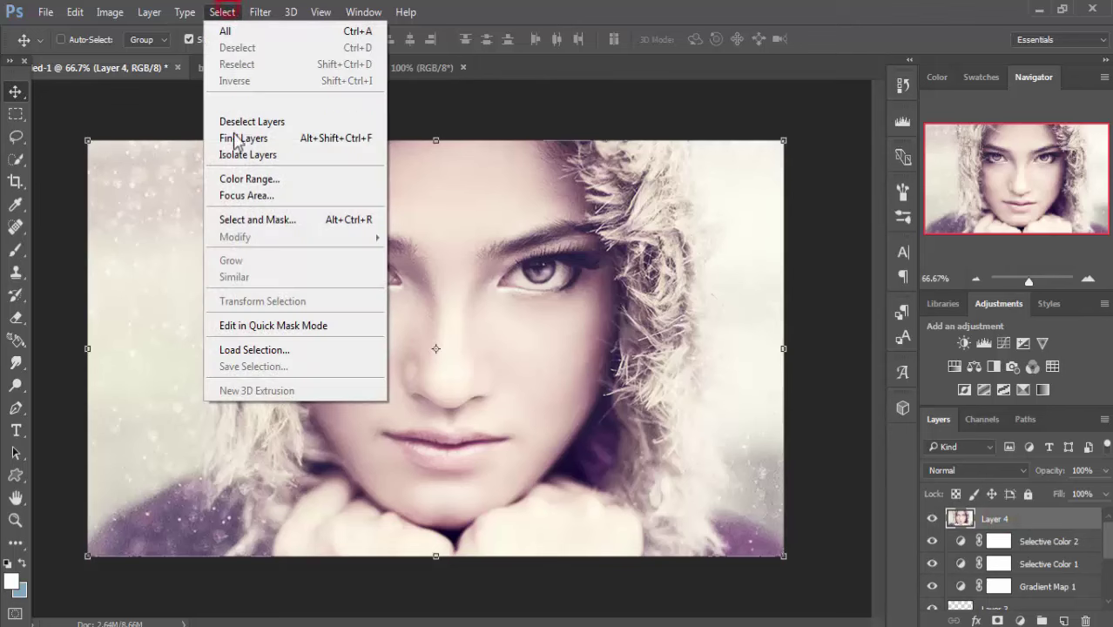
click(248, 197)
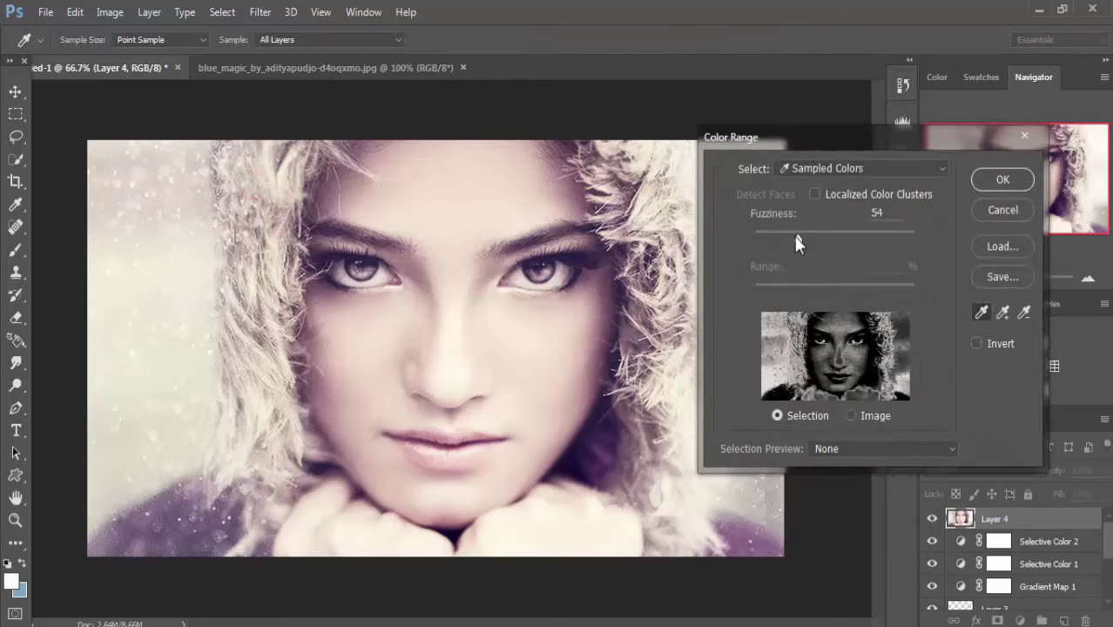
mouse_move(794, 236)
mouse_down()
mouse_move(860, 236)
mouse_move(842, 239)
mouse_up()
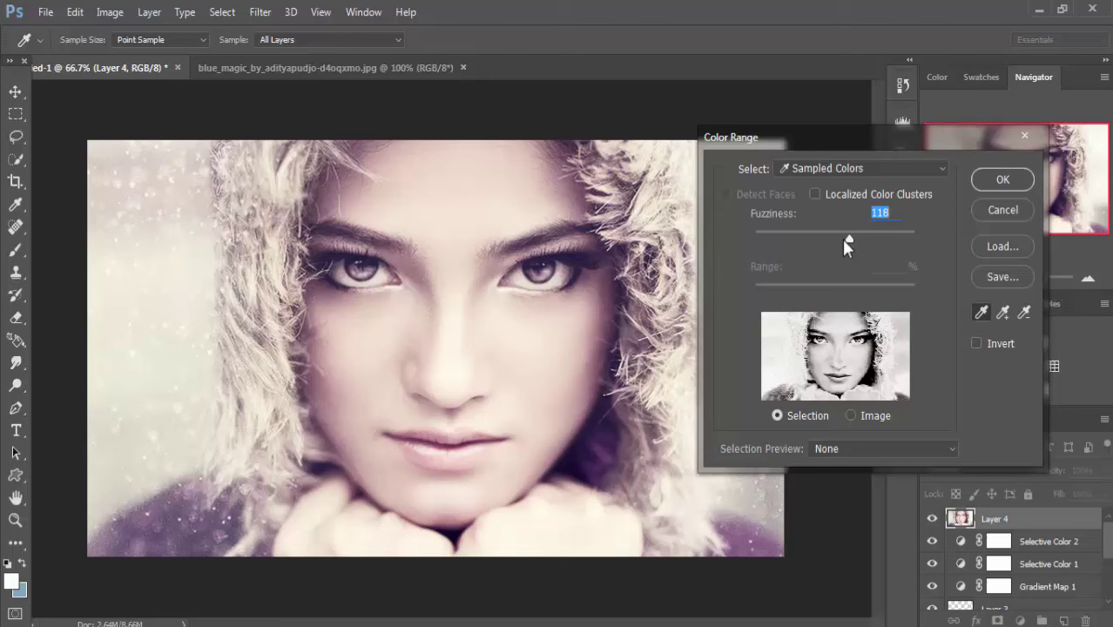
click(334, 178)
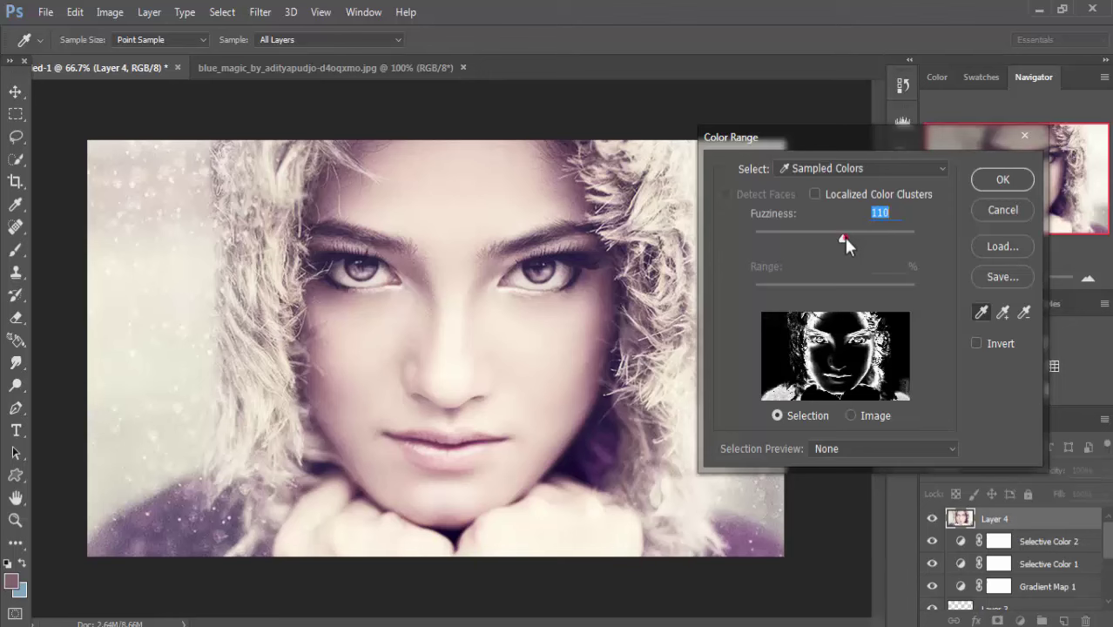
drag(844, 235, 858, 239)
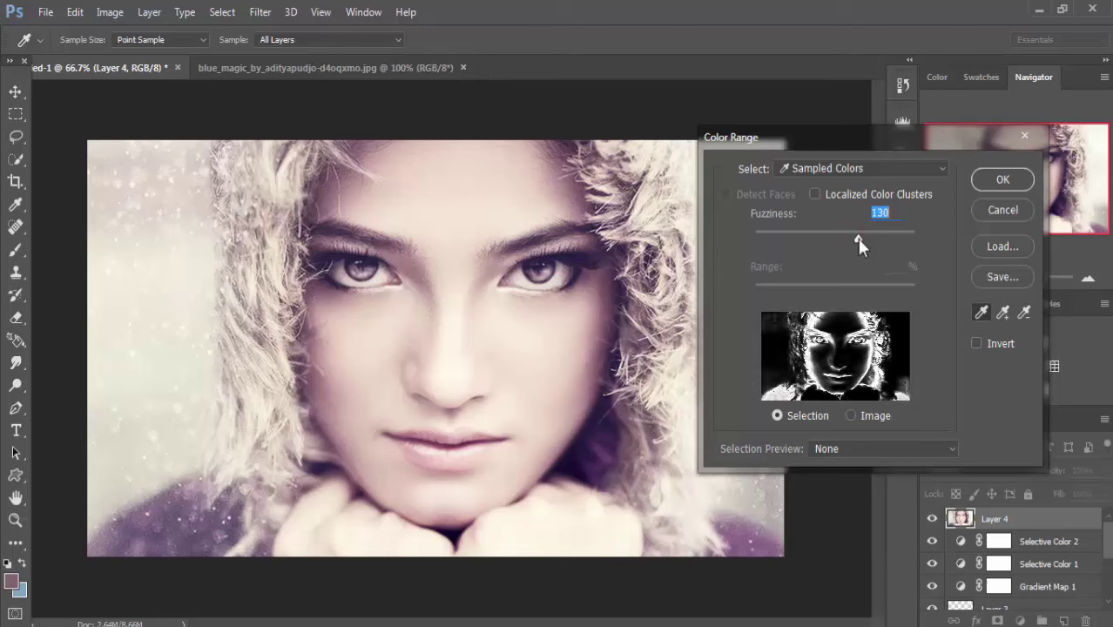
mouse_move(858, 237)
mouse_down()
mouse_move(806, 237)
mouse_move(839, 235)
mouse_up()
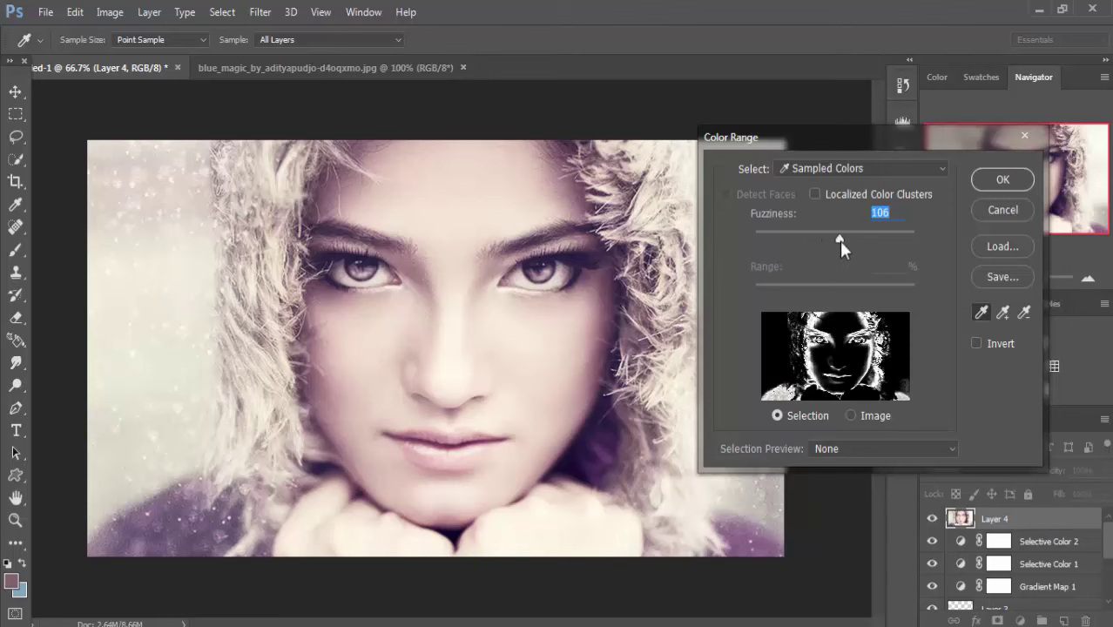
click(1006, 179)
key(v)
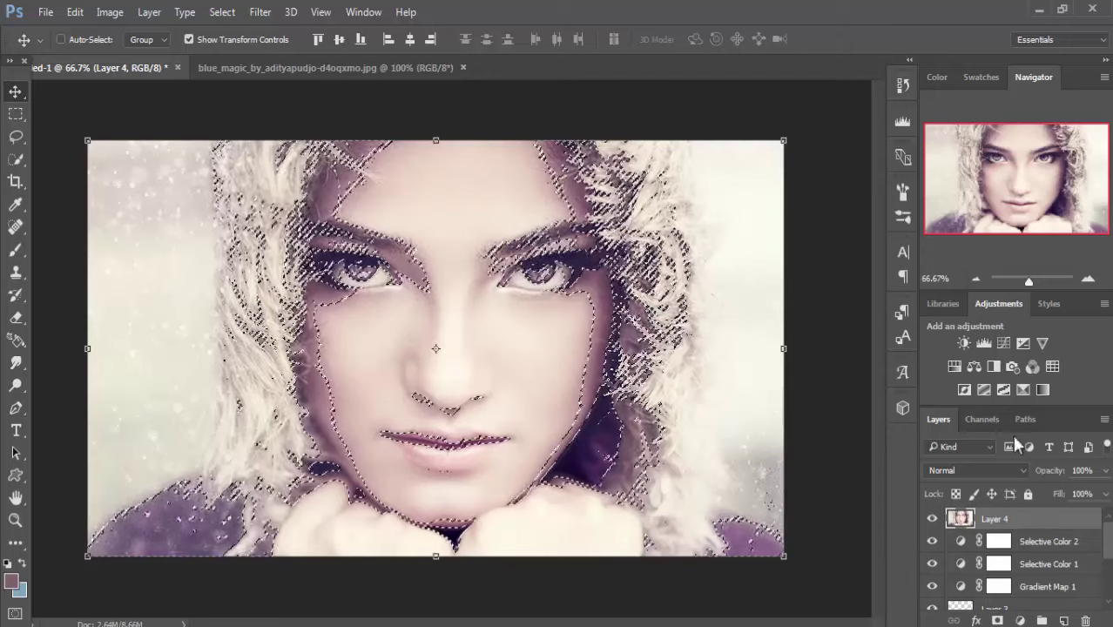
Step: Subtract the left, top-right and right outer hood fur from the selection using Quick Selection
click(16, 250)
click(15, 158)
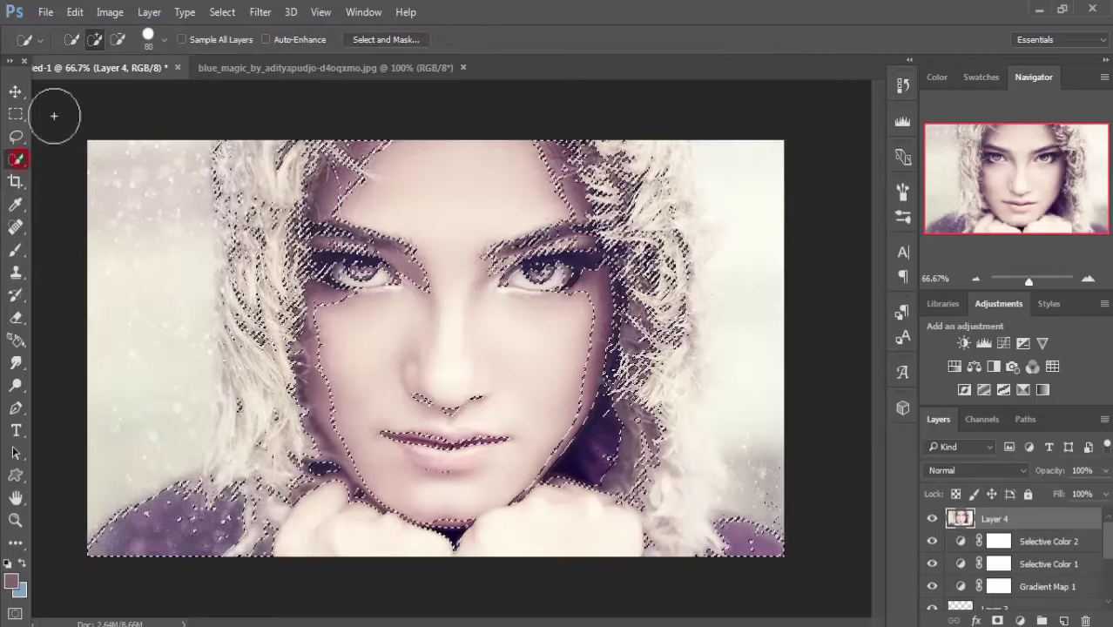
click(117, 40)
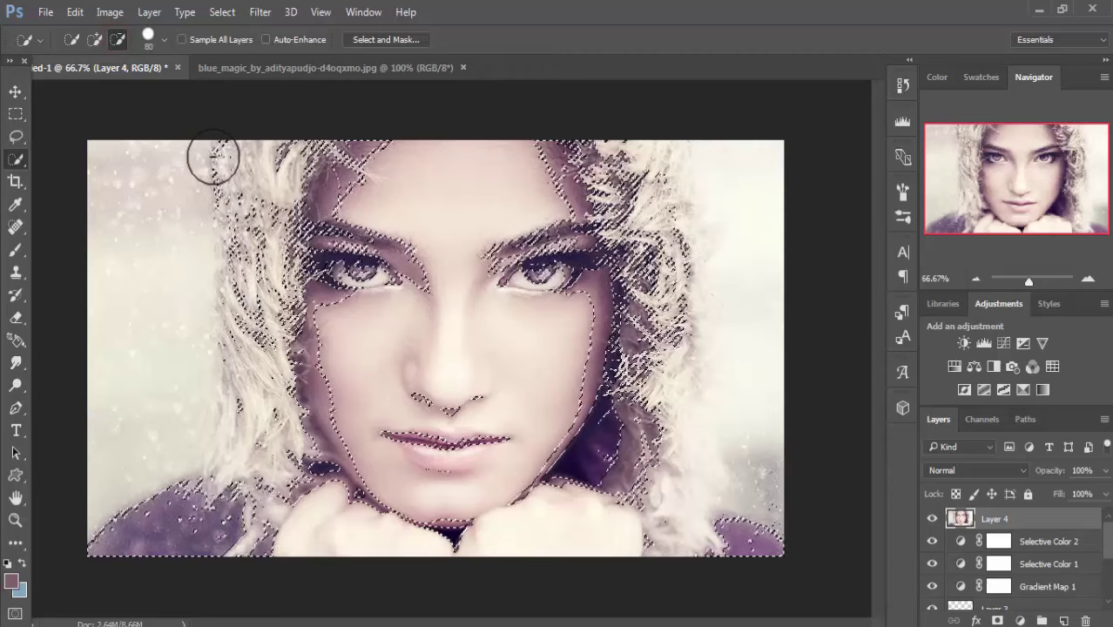
mouse_move(213, 157)
mouse_down()
mouse_move(231, 256)
mouse_move(248, 198)
mouse_move(227, 443)
mouse_move(255, 448)
mouse_move(266, 524)
mouse_move(330, 577)
mouse_up()
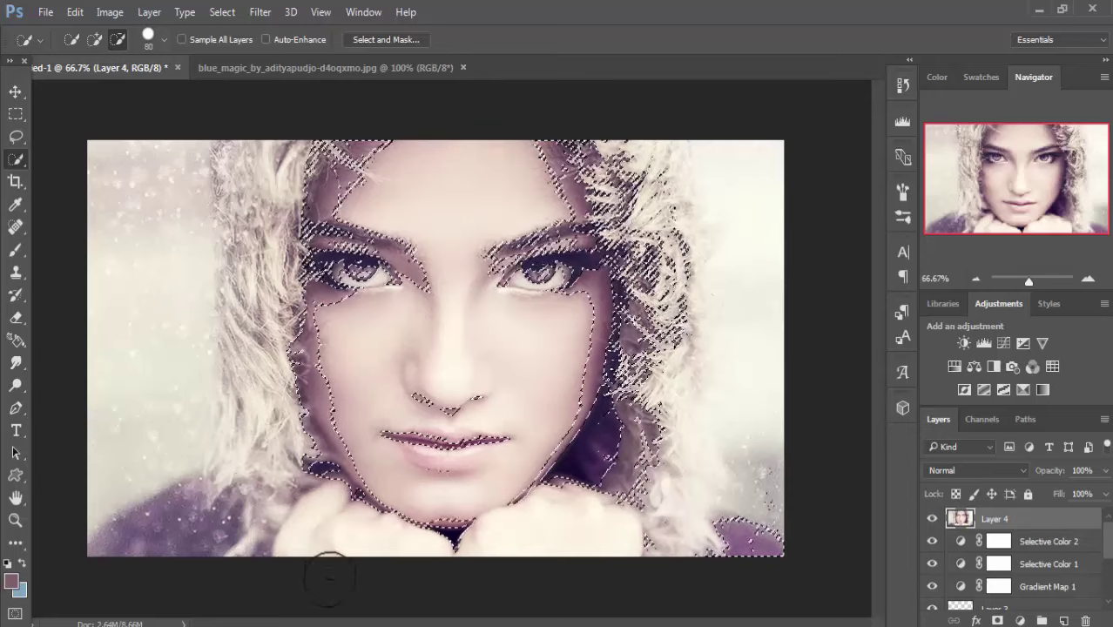
click(648, 168)
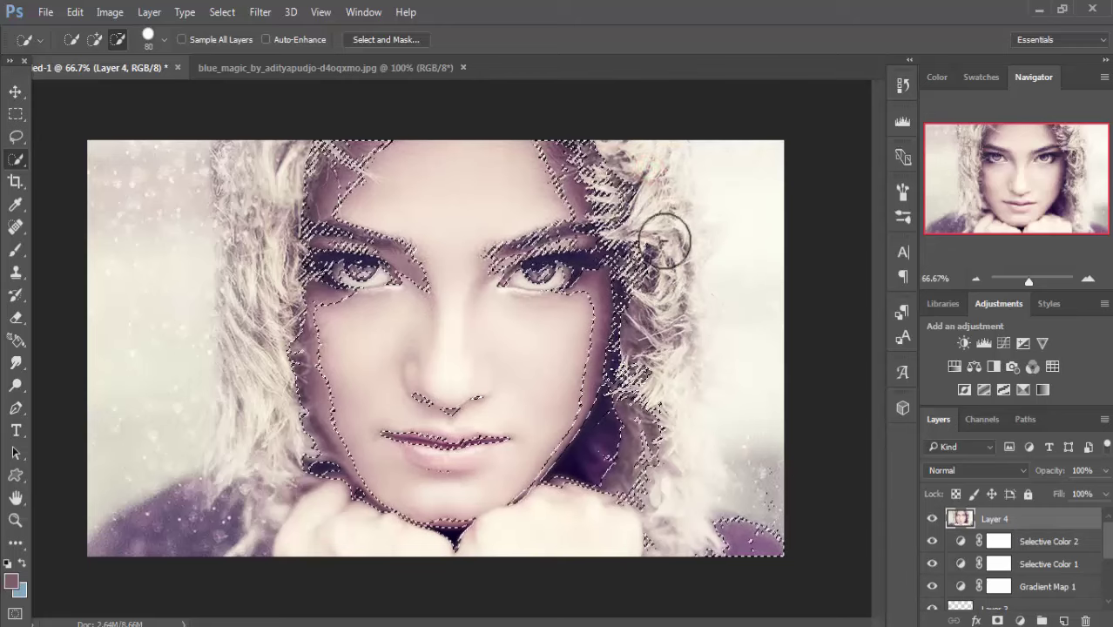
mouse_move(671, 311)
mouse_down()
mouse_move(676, 504)
mouse_move(744, 545)
mouse_move(631, 490)
mouse_move(664, 430)
mouse_move(676, 331)
mouse_move(668, 247)
mouse_move(643, 187)
mouse_move(610, 150)
mouse_move(647, 198)
mouse_up()
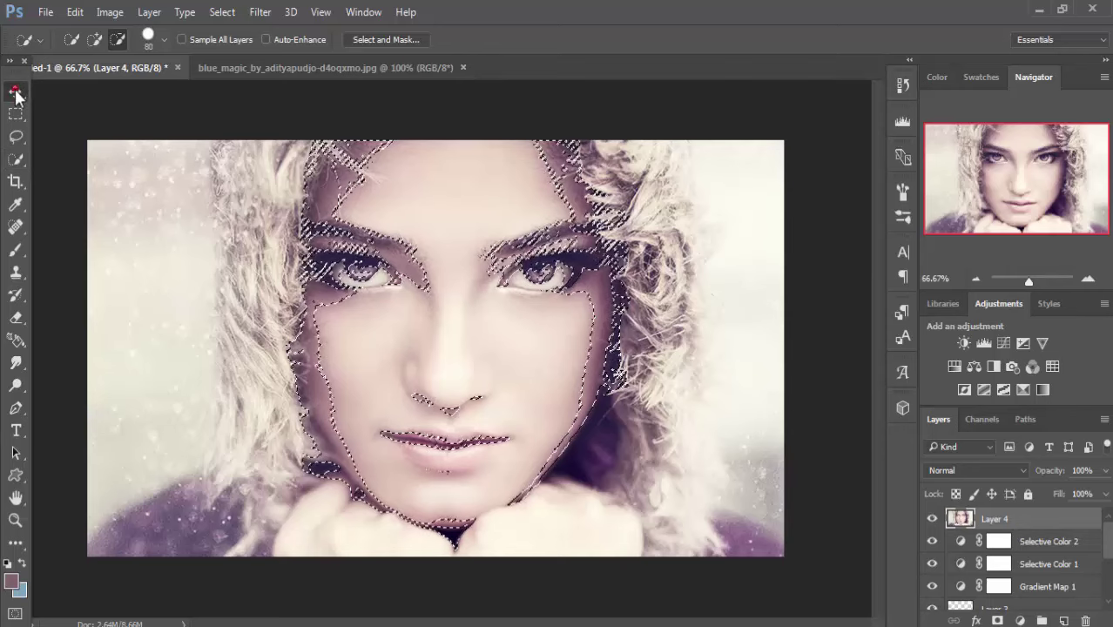
click(16, 92)
Step: Copy the selected area and paste it as a new Layer 5
click(76, 14)
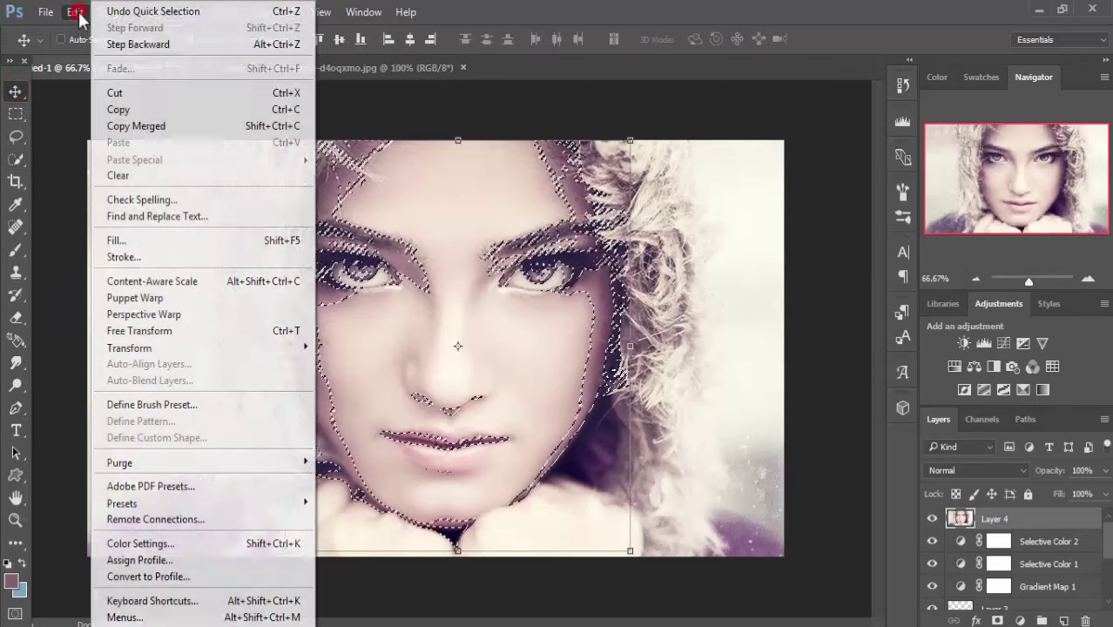
click(116, 108)
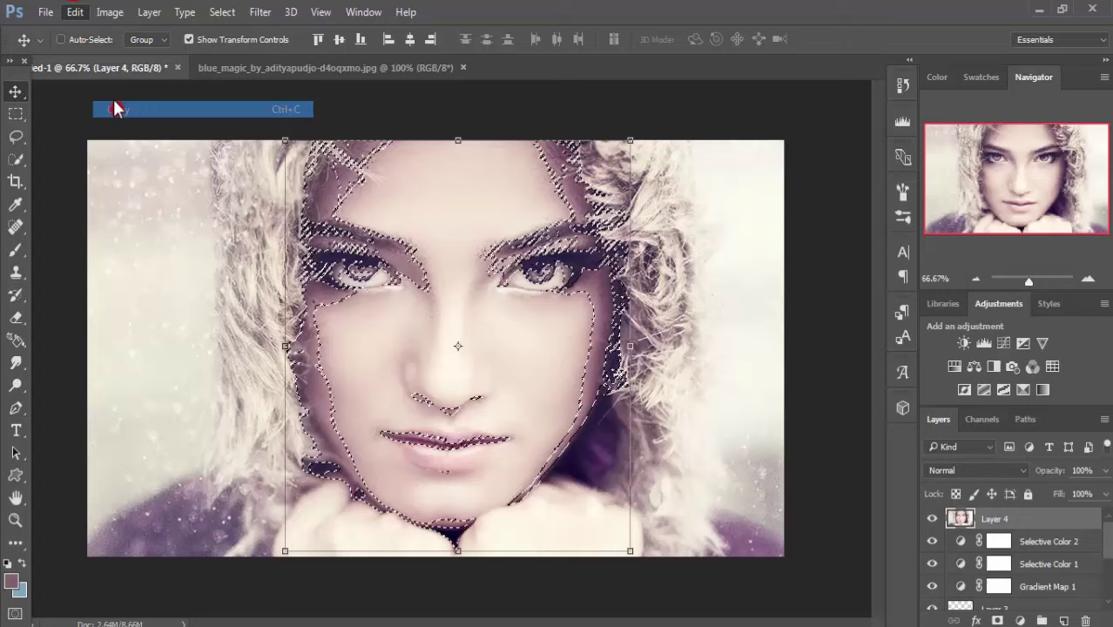
click(75, 11)
click(142, 142)
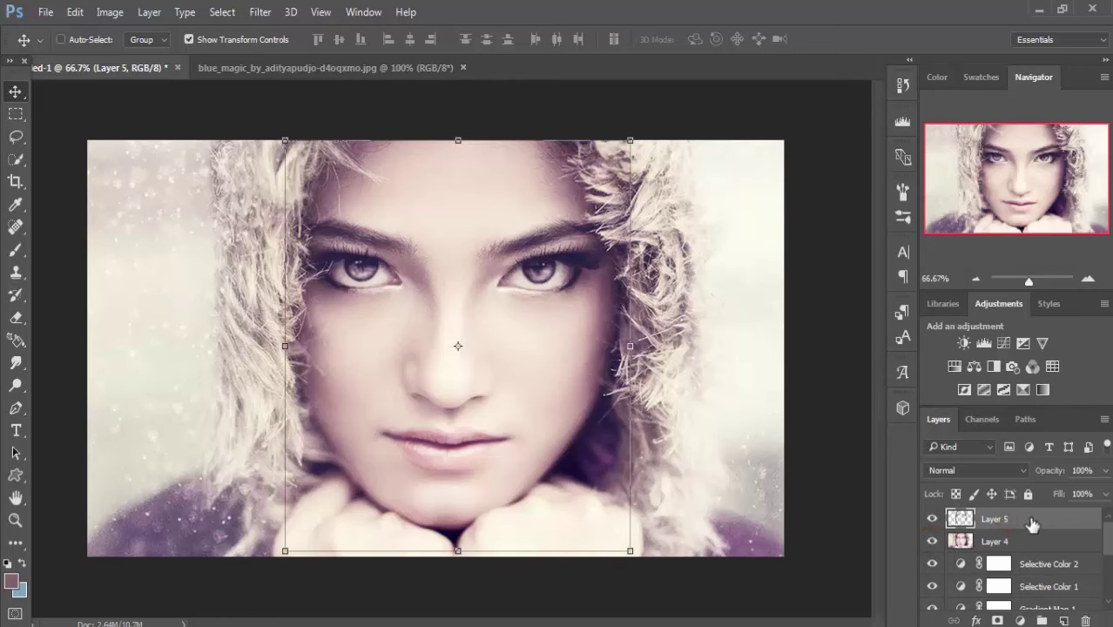
Step: Duplicate Layer 5 as Layer 5 copy, hide the copy, and reselect Layer 5
right_click(1031, 521)
click(739, 172)
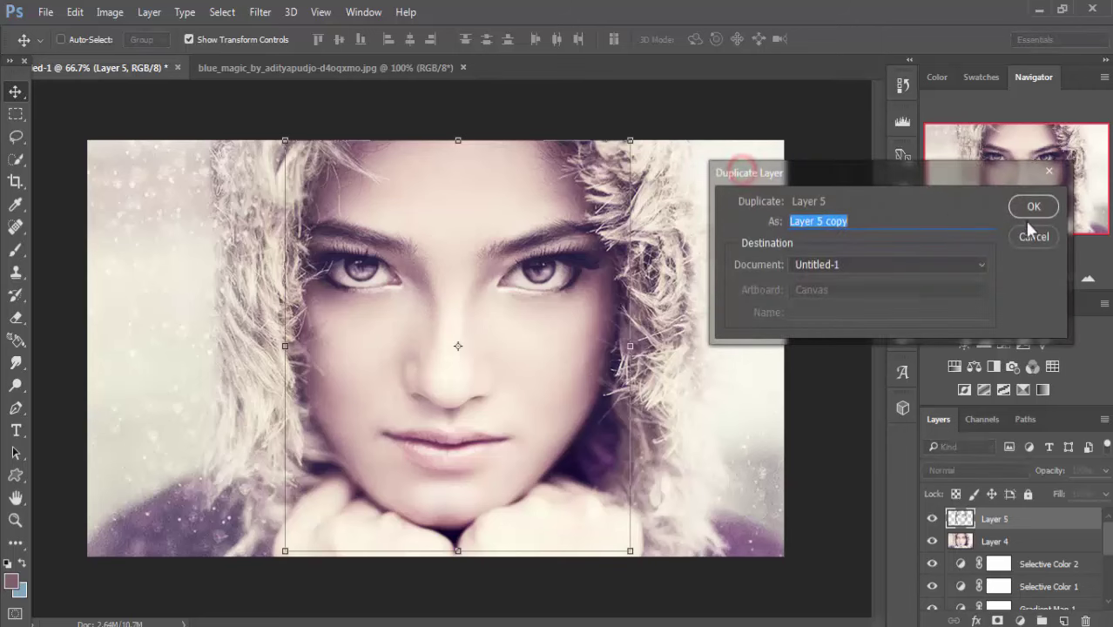
click(1033, 209)
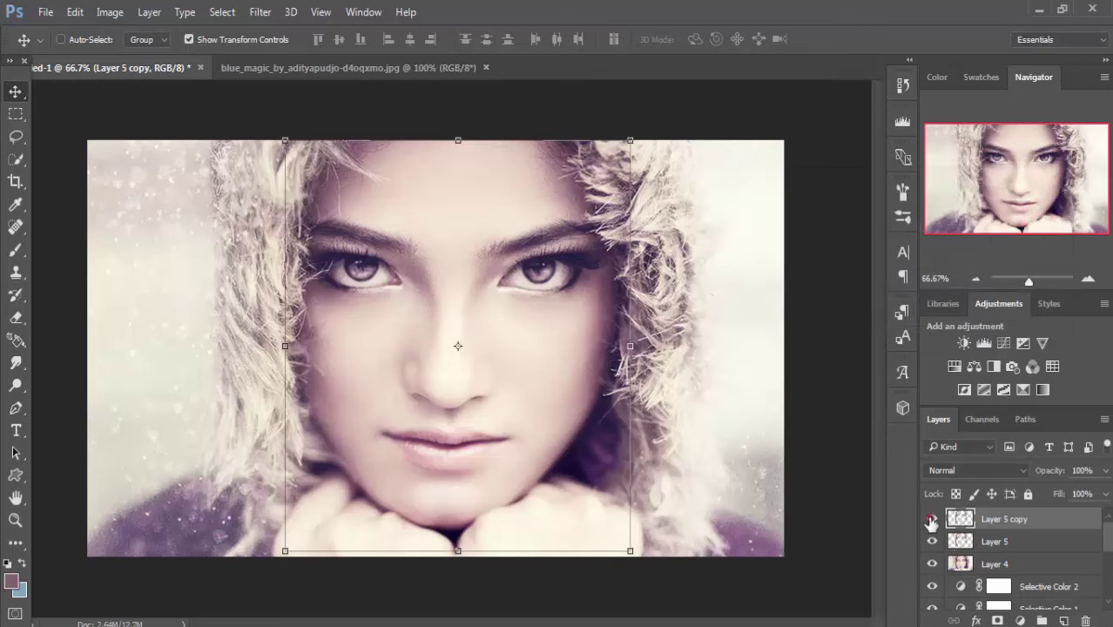
click(931, 520)
click(976, 544)
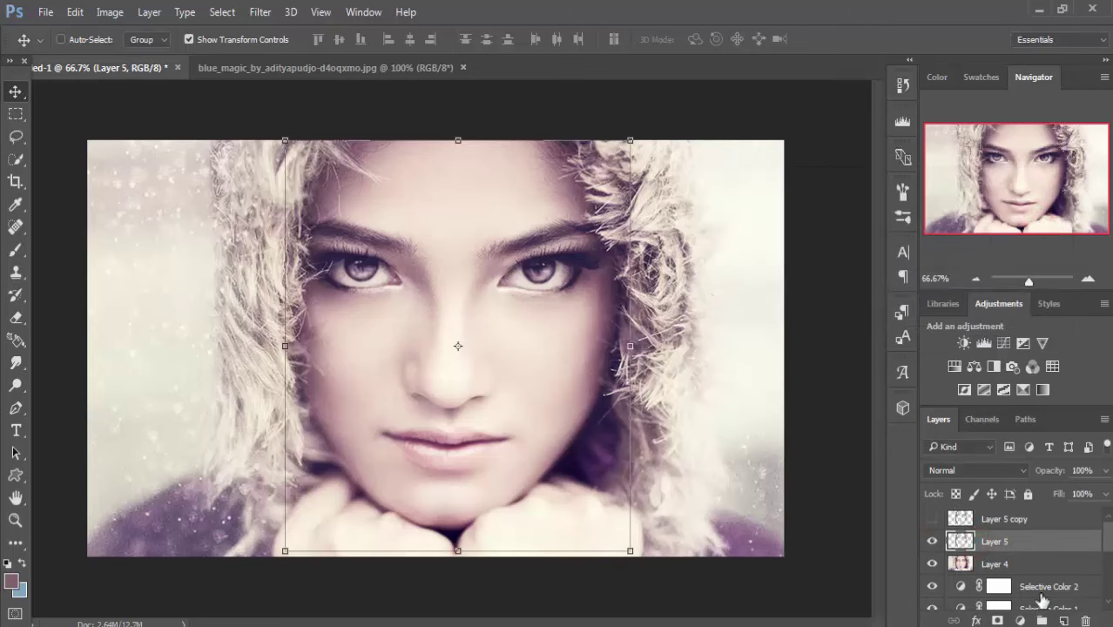
click(1021, 620)
Step: Add a colorized Hue/Saturation 1 layer at Hue 3, Saturation 61 for a strong red tint
click(1018, 407)
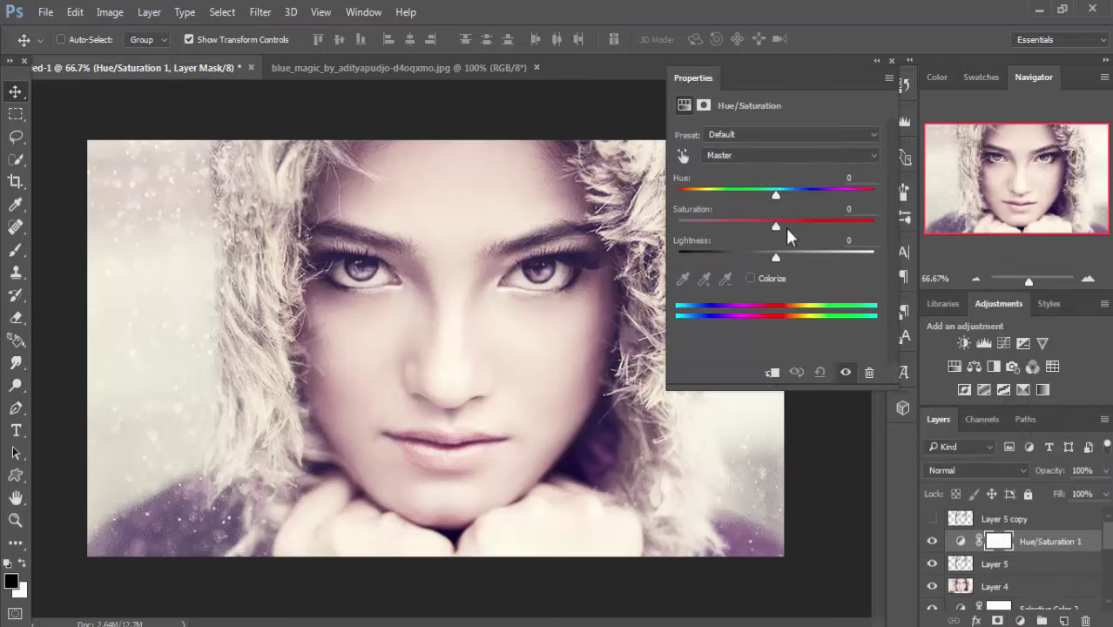
click(750, 279)
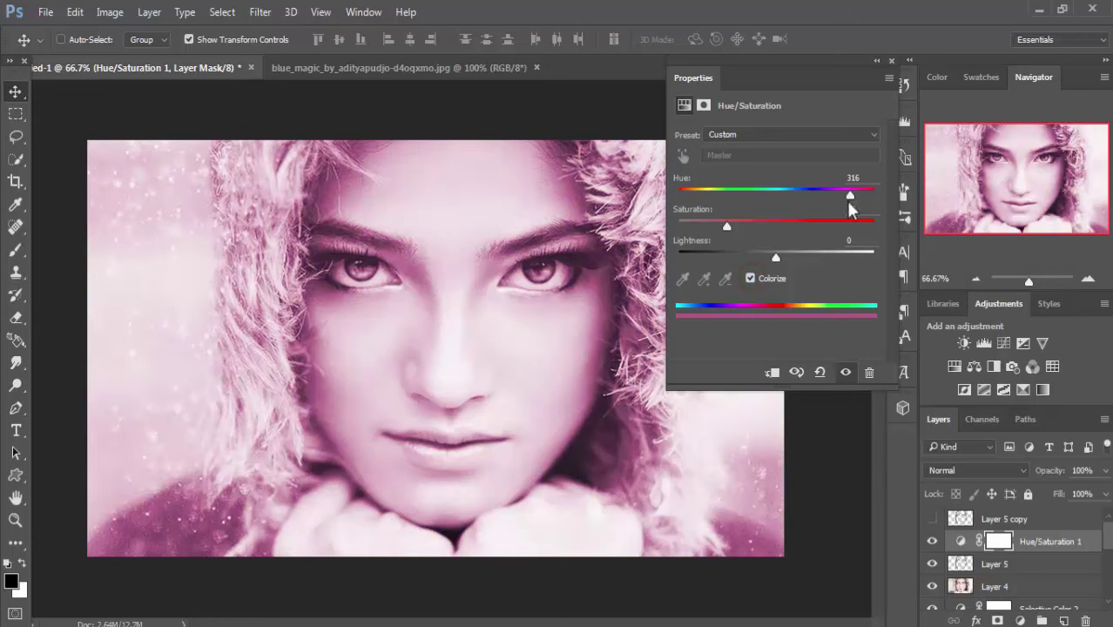
drag(849, 196, 684, 193)
drag(682, 193, 678, 194)
drag(727, 224, 766, 224)
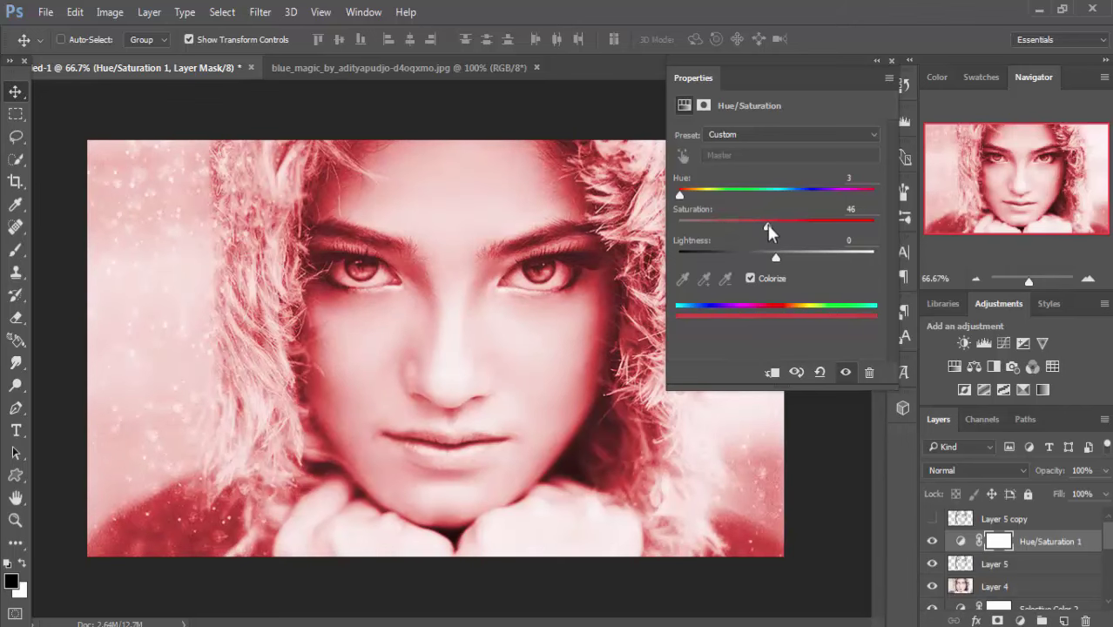
mouse_move(768, 225)
mouse_down()
mouse_move(758, 229)
mouse_move(798, 226)
mouse_up()
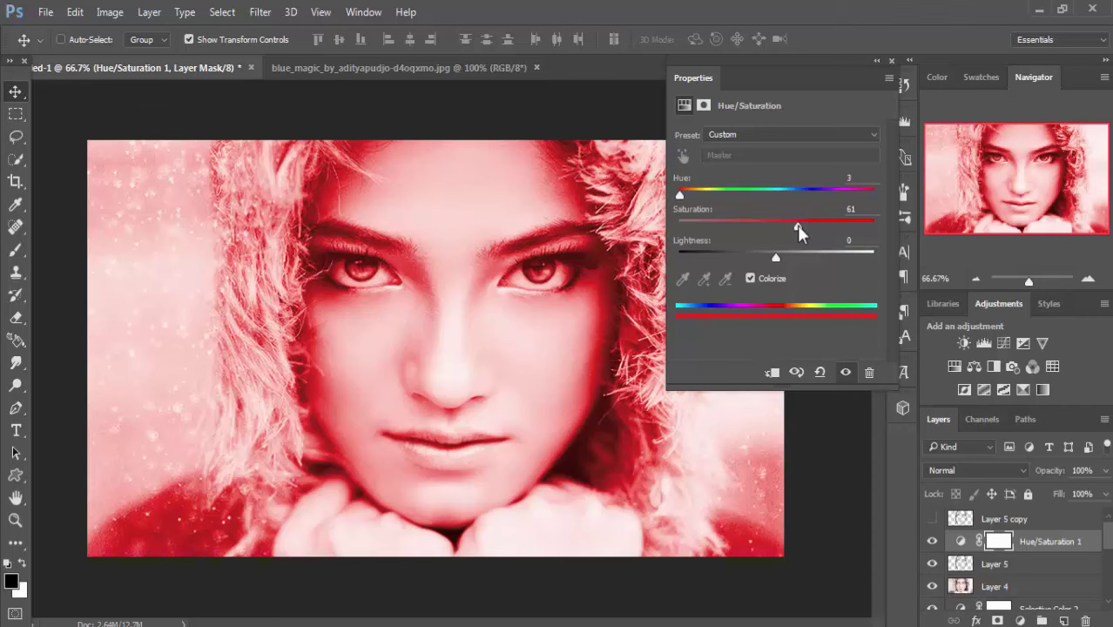
click(890, 61)
Step: Clip Hue/Saturation 1 to Layer 5 at 32% opacity and unhide Layer 5 copy
right_click(1042, 543)
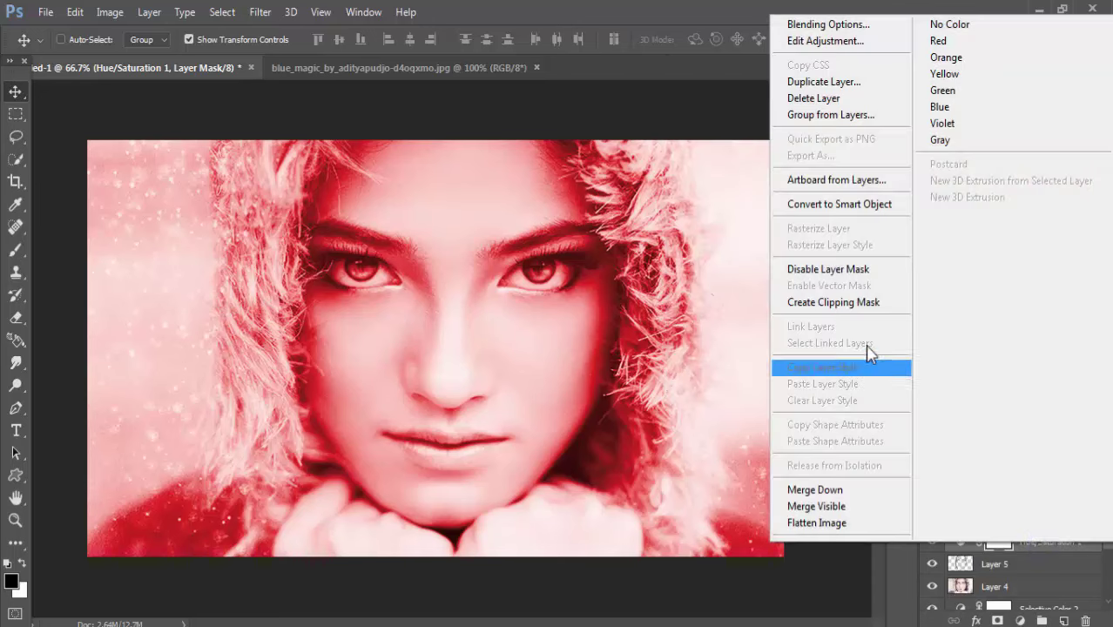
click(855, 304)
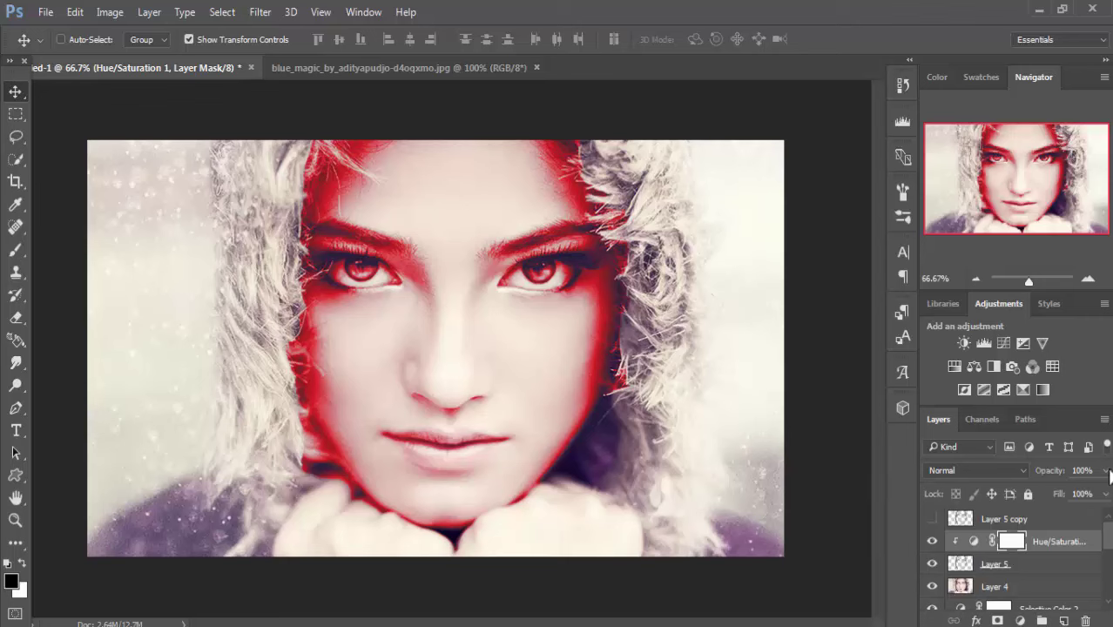
click(1107, 470)
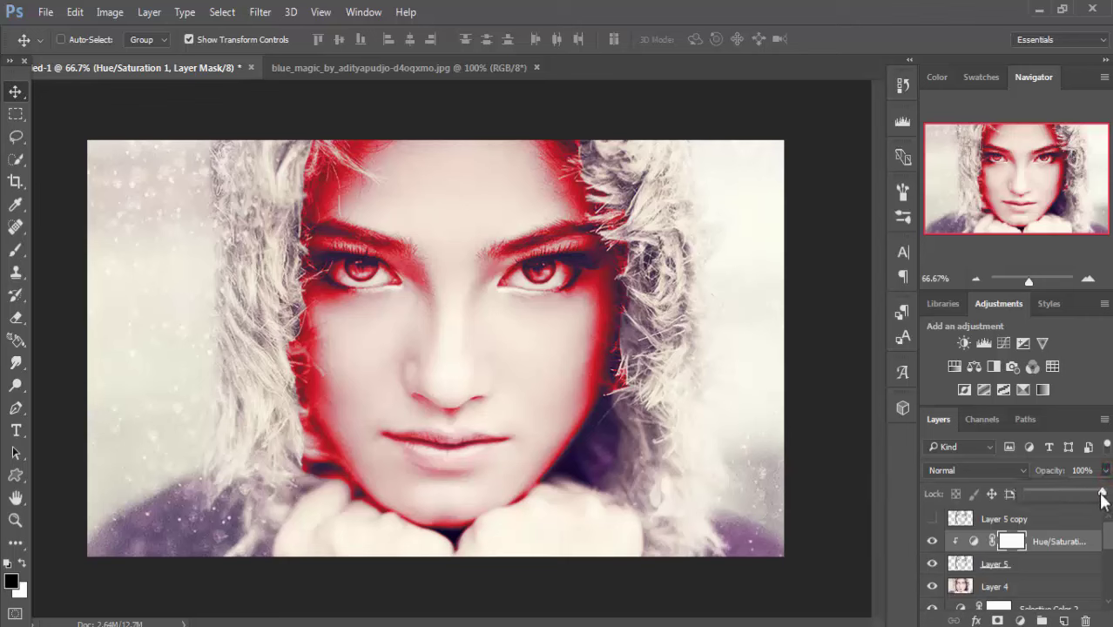
drag(1100, 497, 1077, 497)
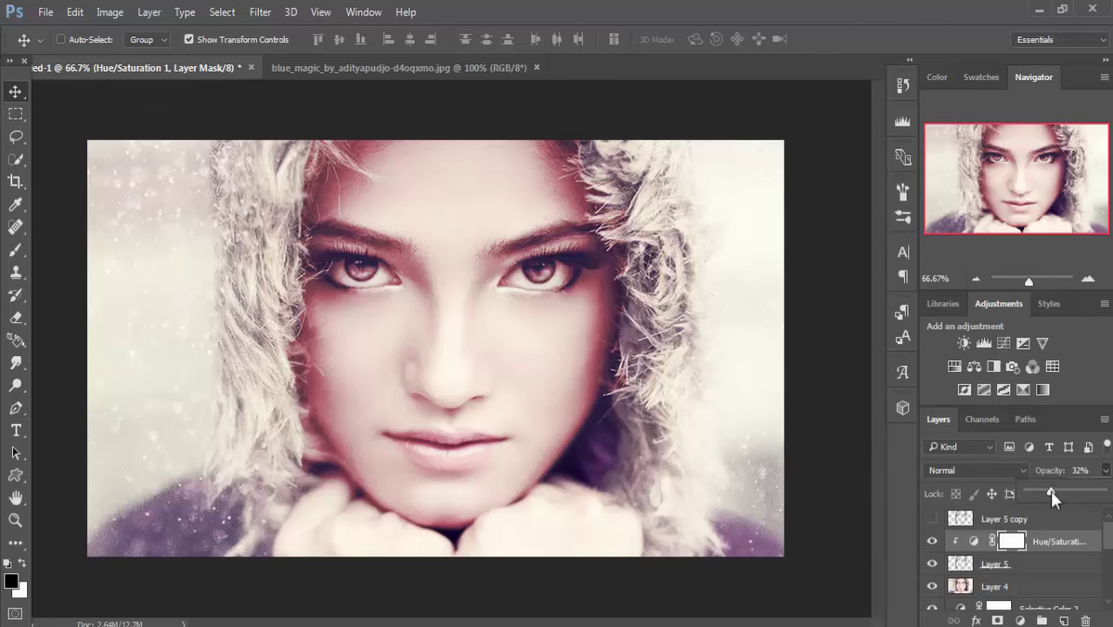
click(1035, 521)
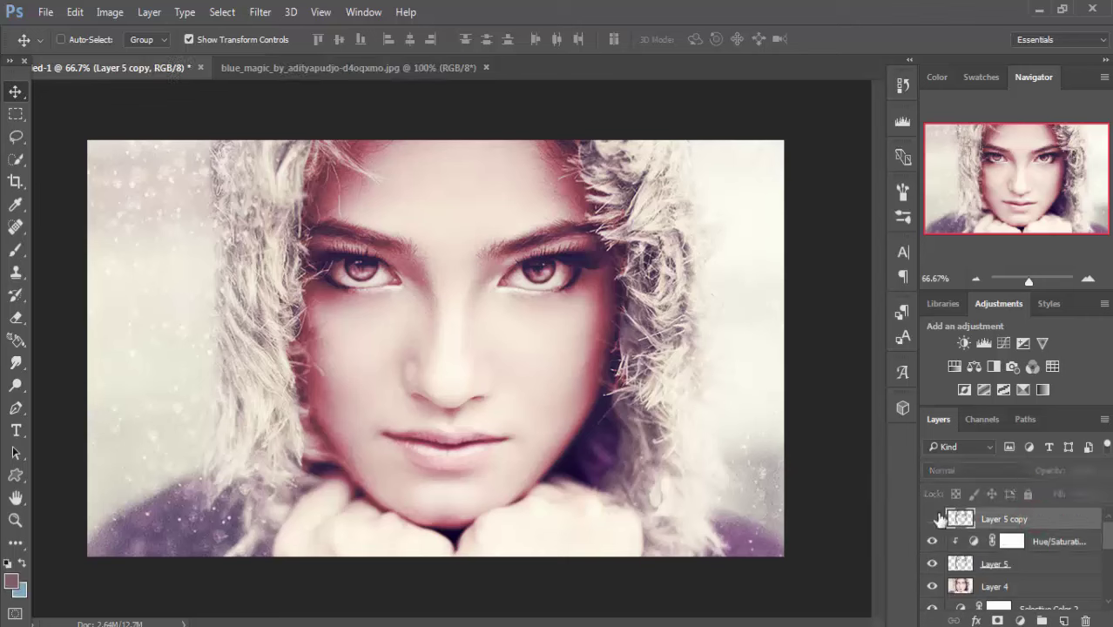
click(932, 520)
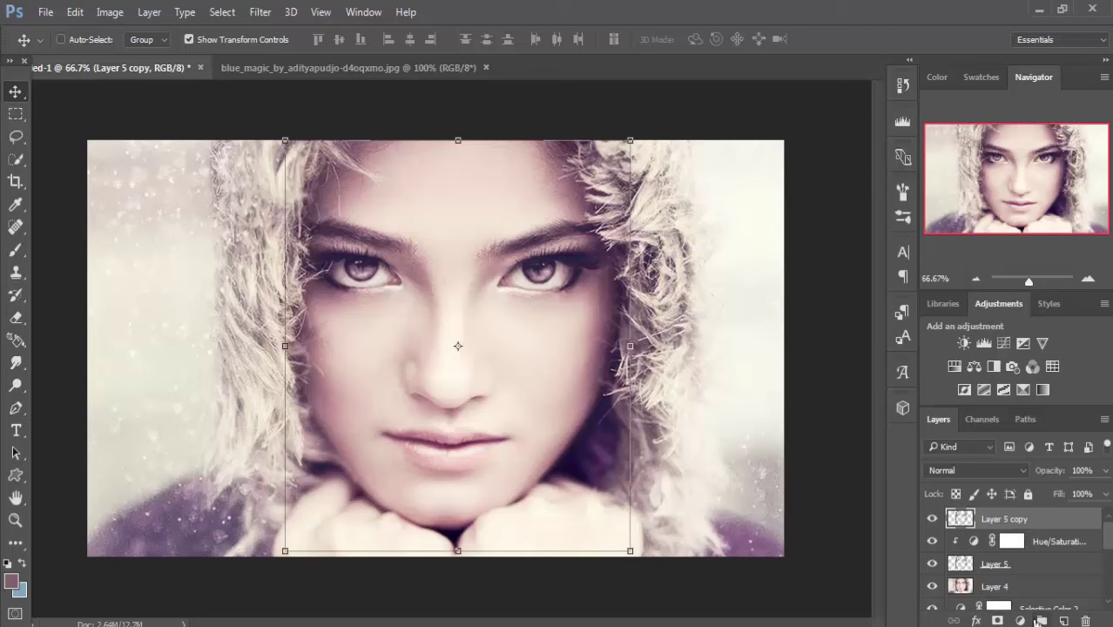
Step: Add a second Hue/Saturation layer, colorized to a slightly darkened sepia tint
click(1020, 620)
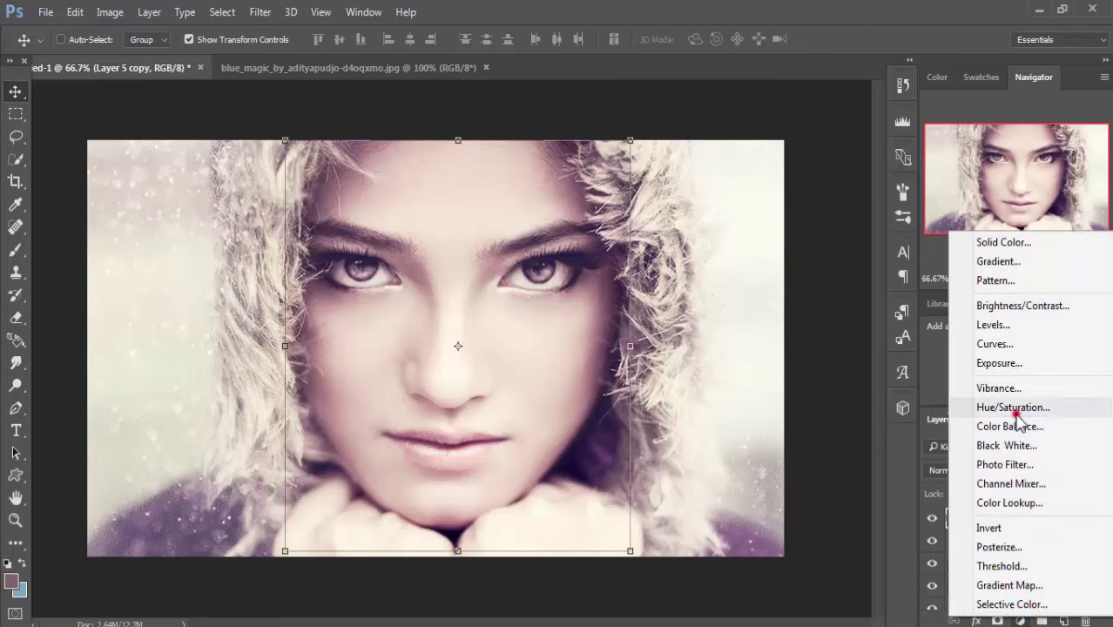
click(1013, 408)
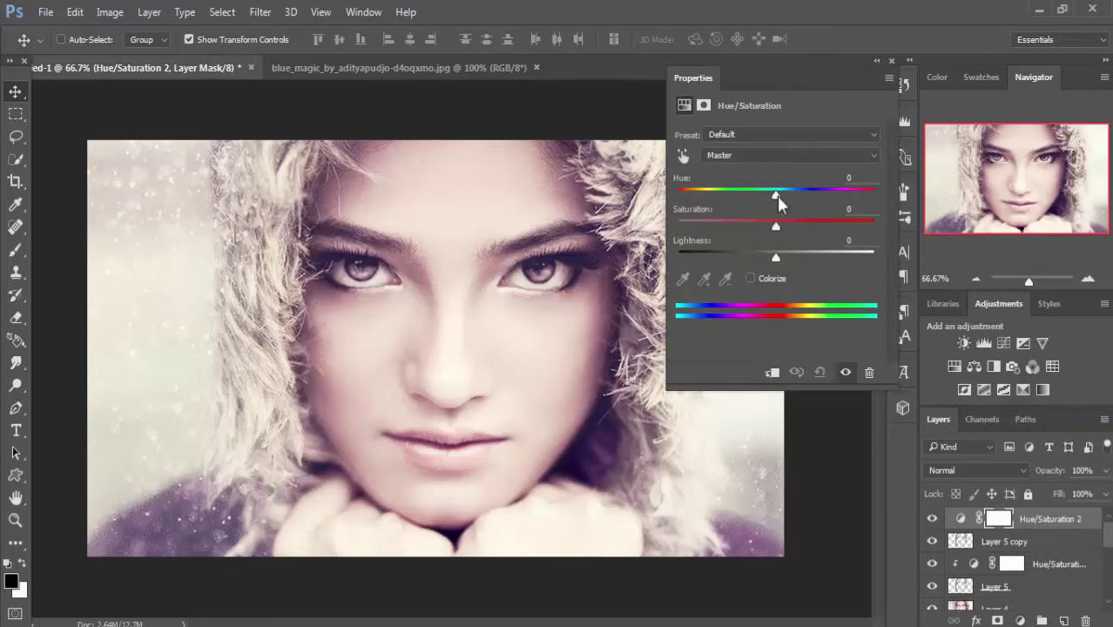
drag(776, 195, 707, 198)
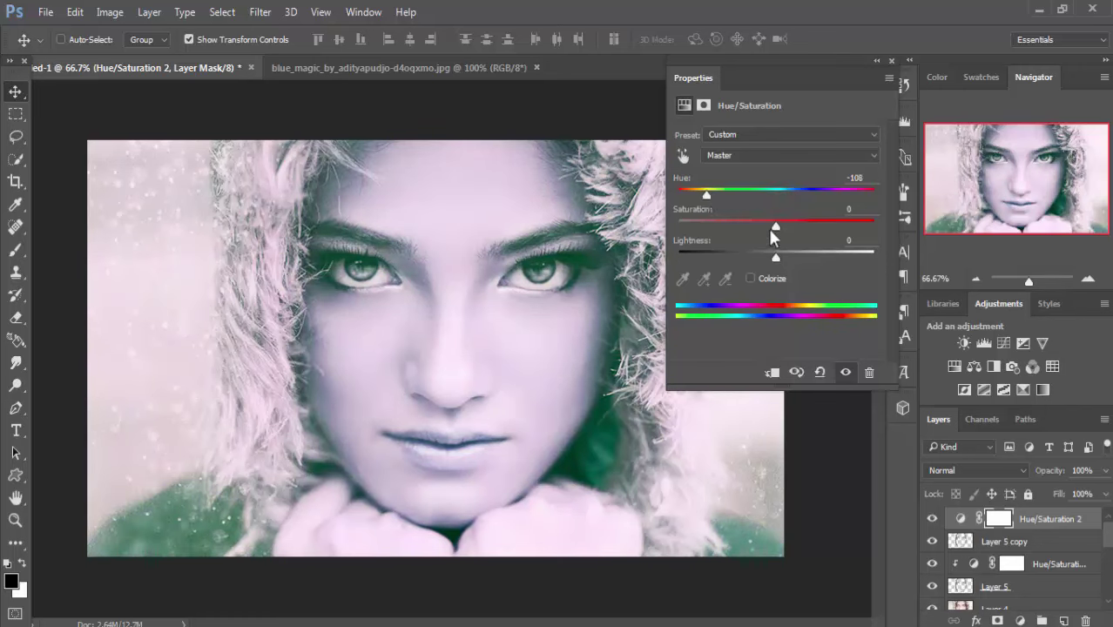
click(752, 279)
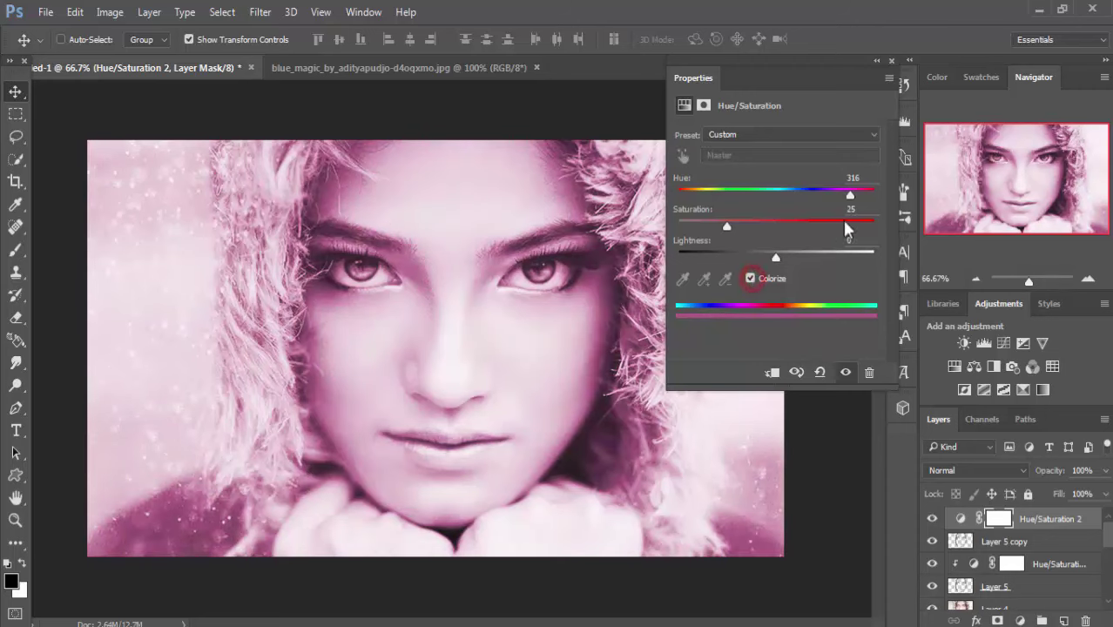
drag(849, 195, 706, 192)
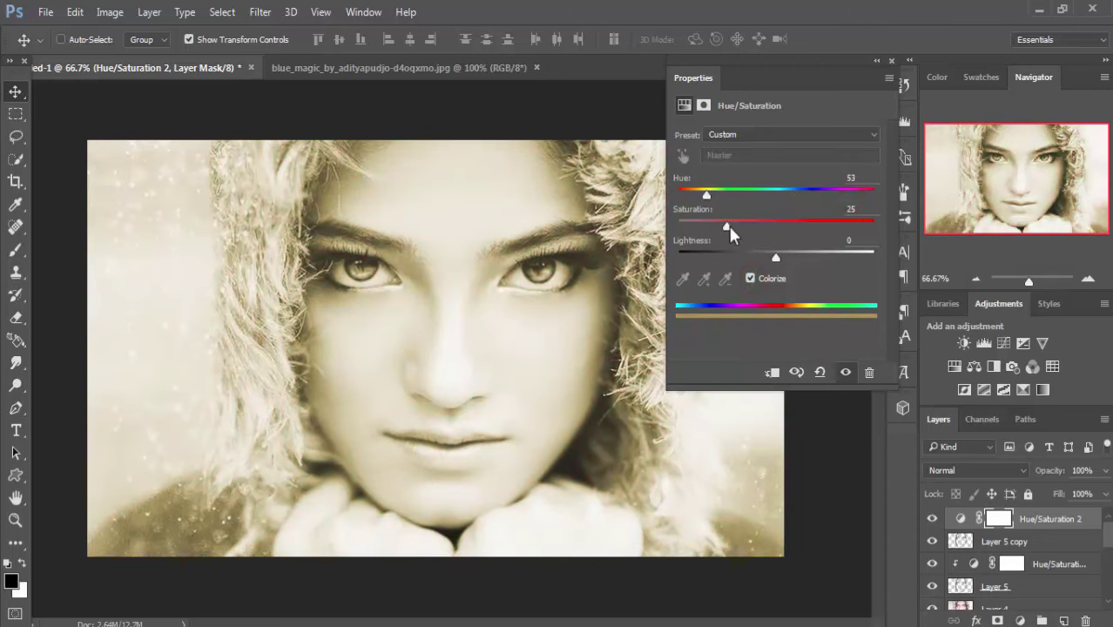
drag(728, 224, 745, 224)
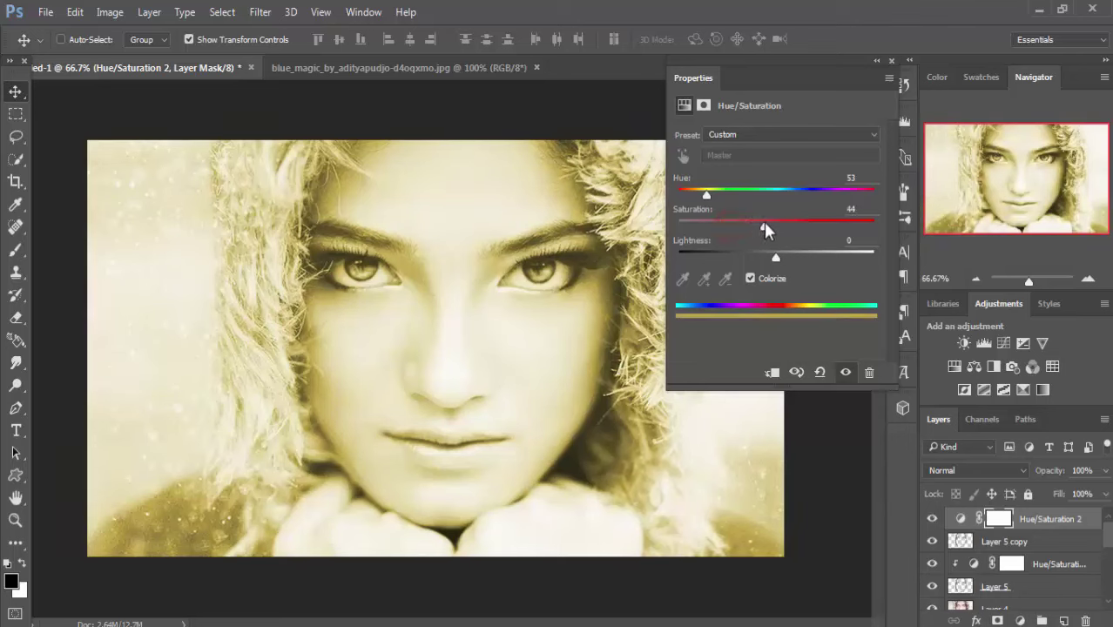
drag(774, 255, 767, 256)
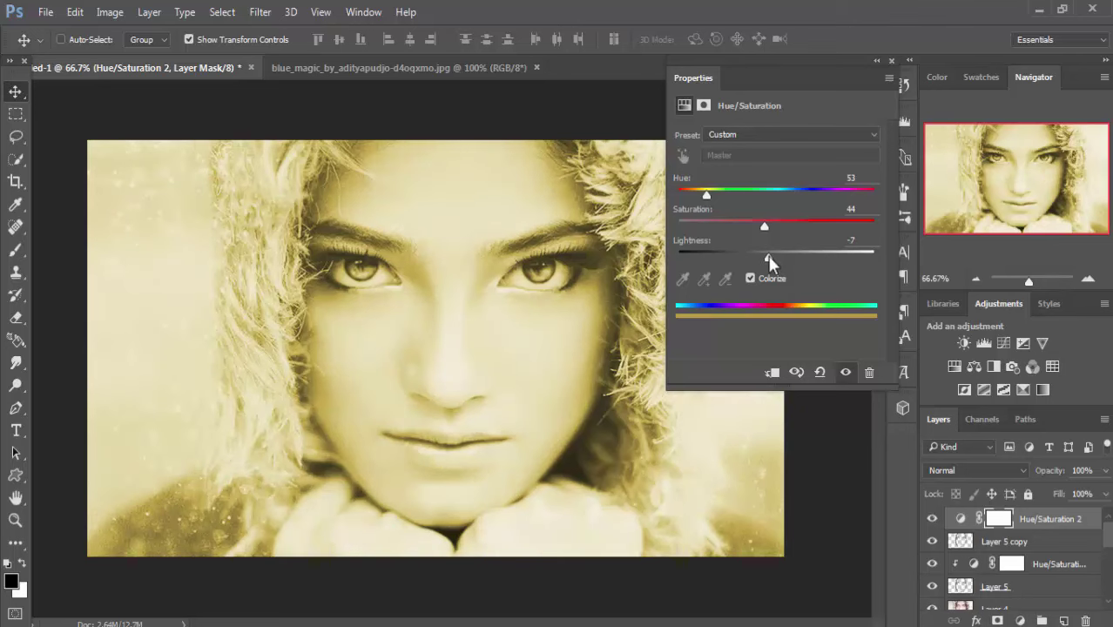
click(891, 61)
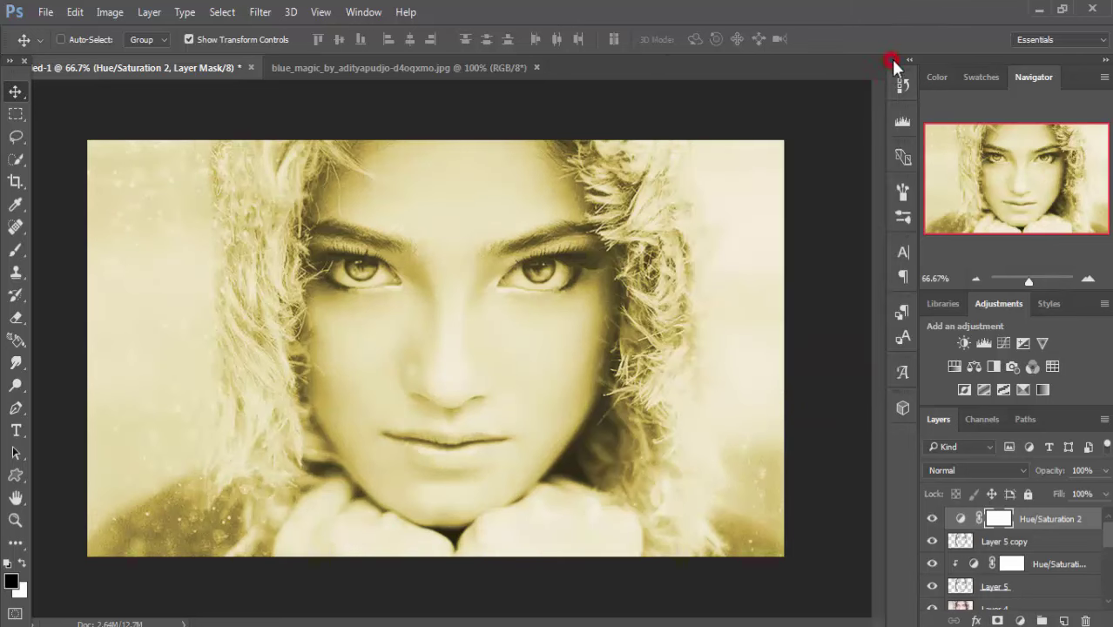
Step: Clip Hue/Saturation 2 to Layer 5 copy and lower its opacity to 27%
right_click(1034, 520)
click(775, 394)
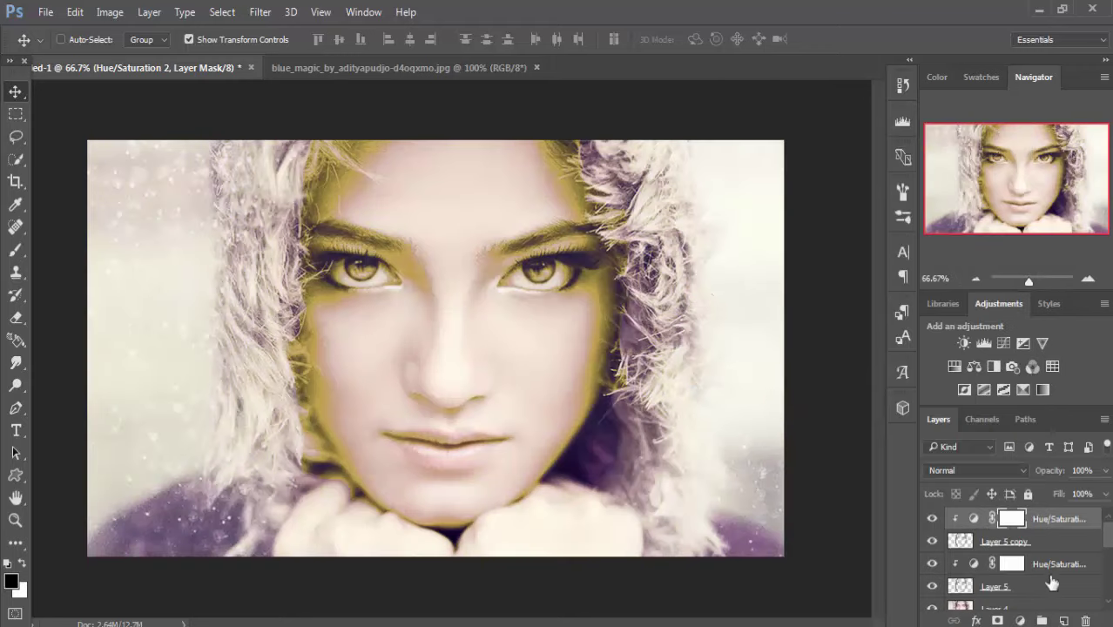
click(1104, 470)
drag(1105, 493, 1061, 493)
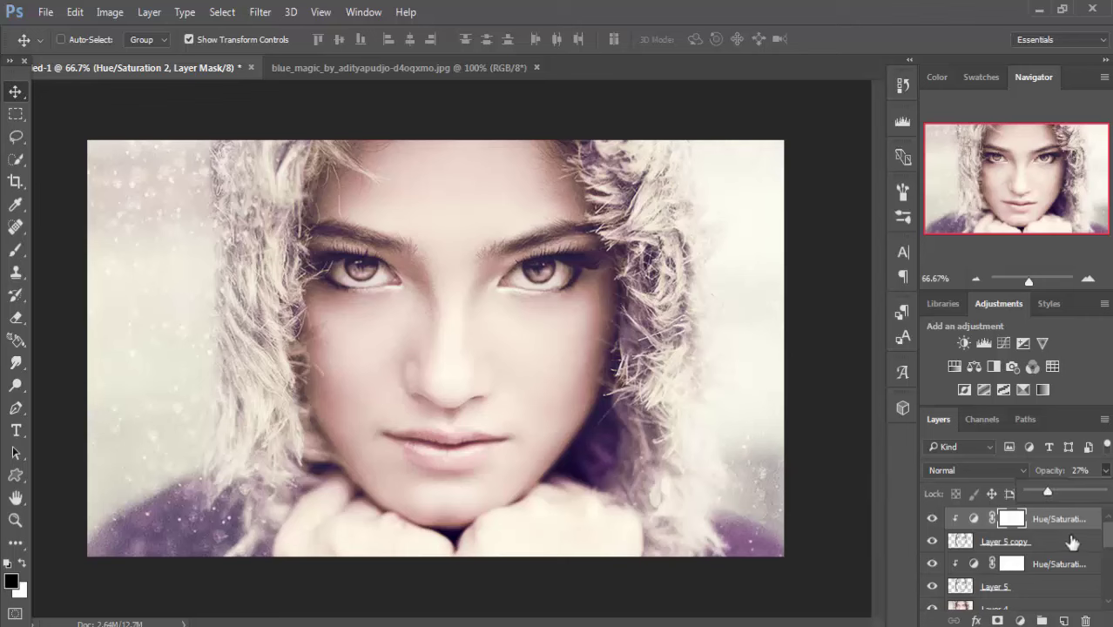
click(1058, 518)
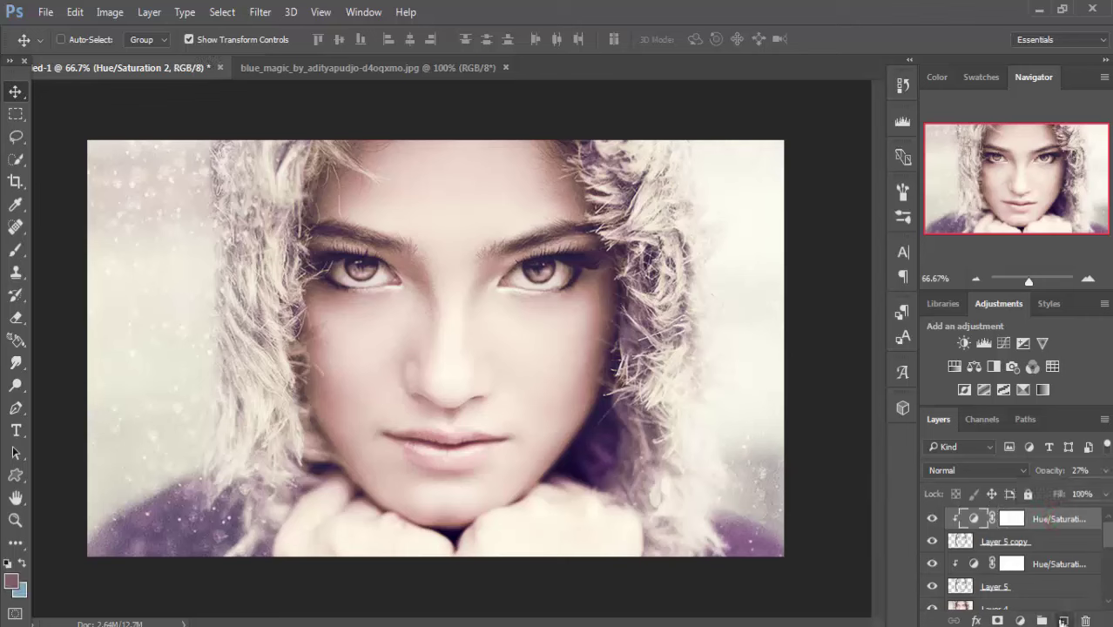
click(1020, 620)
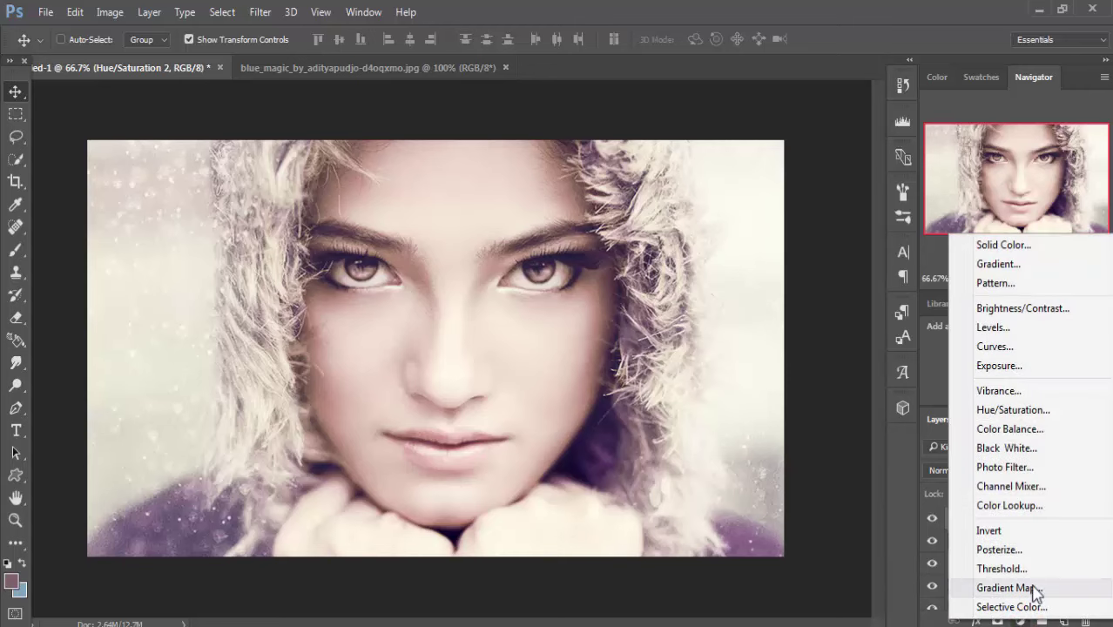
Step: Add a Gradient Map layer and set its left stop to dark navy #03034d
click(1033, 588)
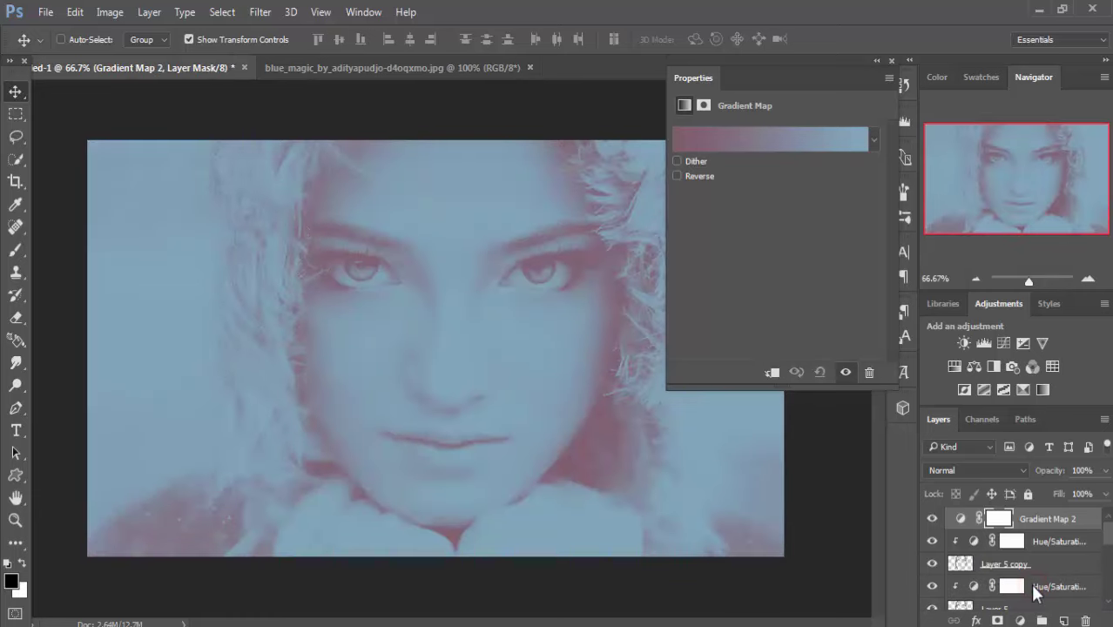
click(781, 142)
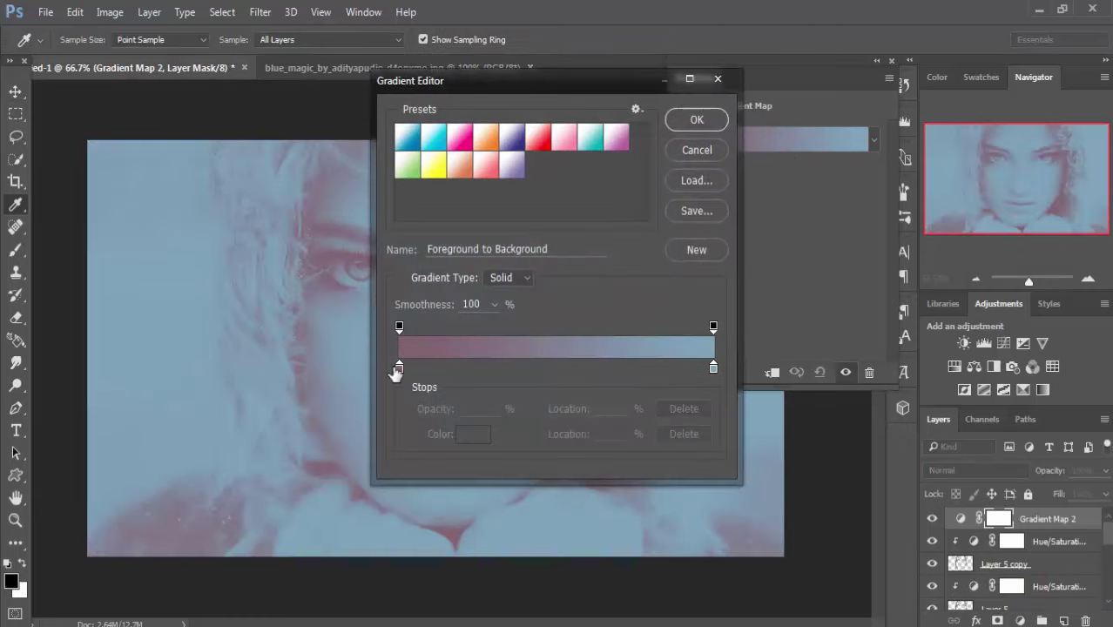
click(398, 367)
click(463, 436)
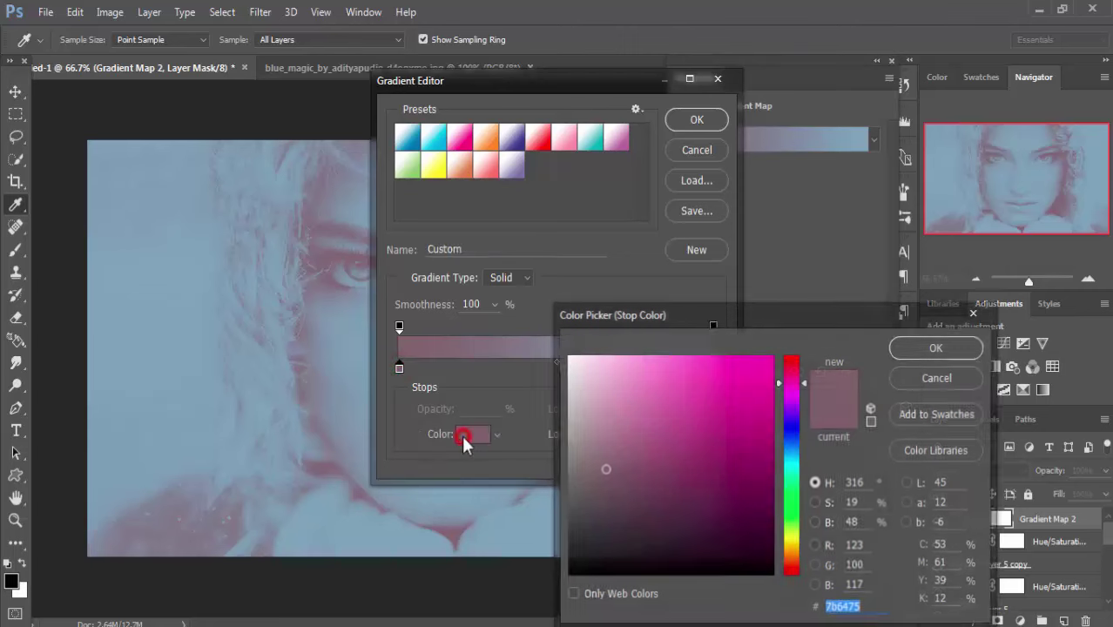
click(570, 449)
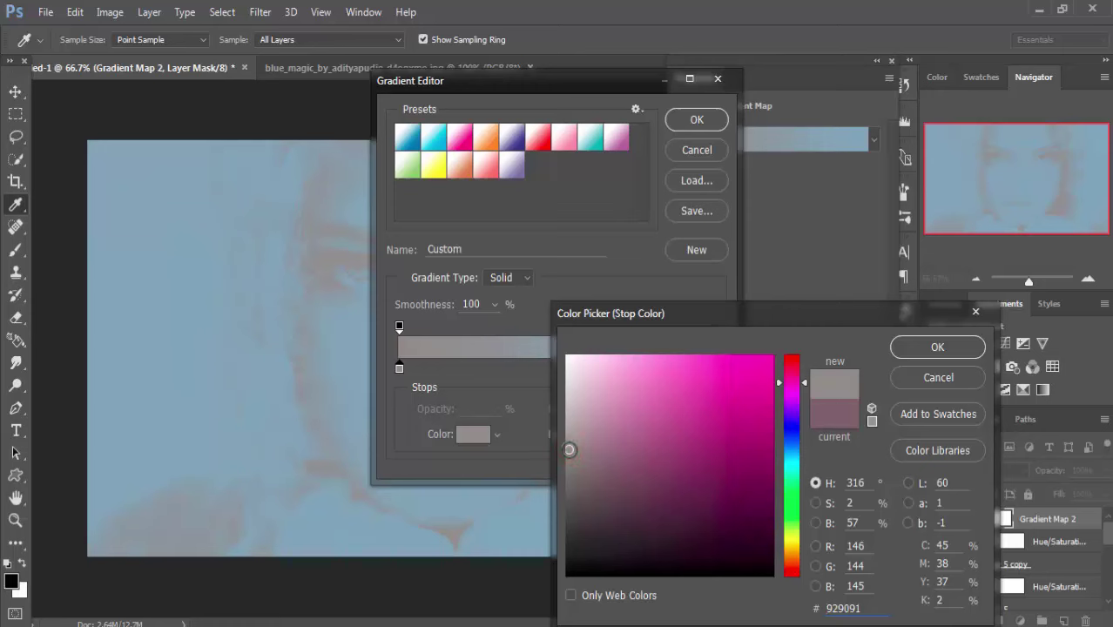
click(570, 442)
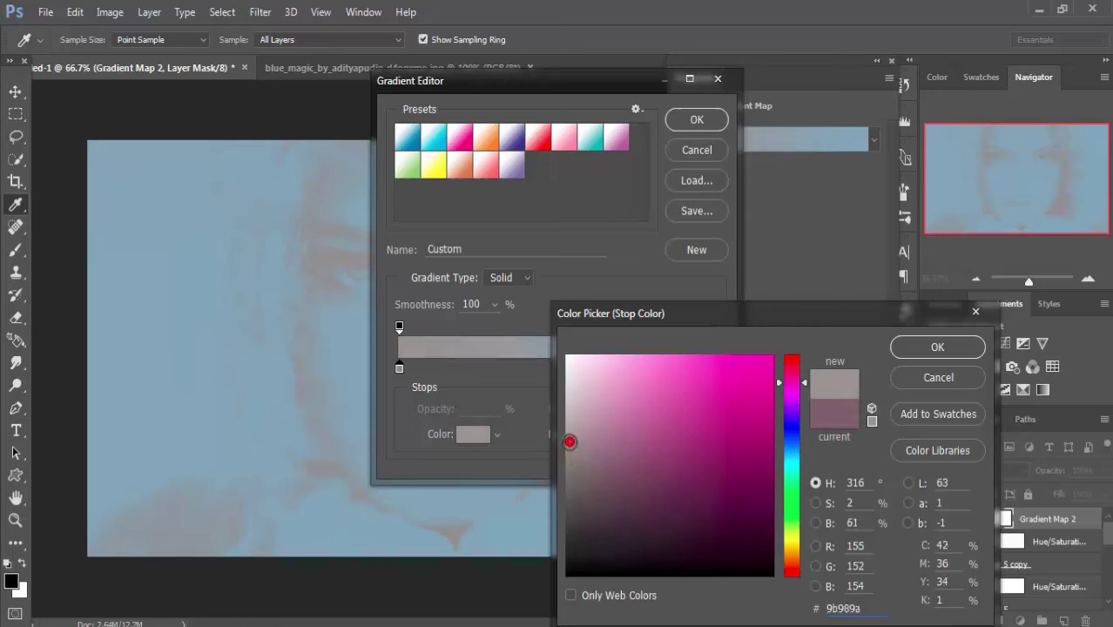
click(792, 429)
click(764, 507)
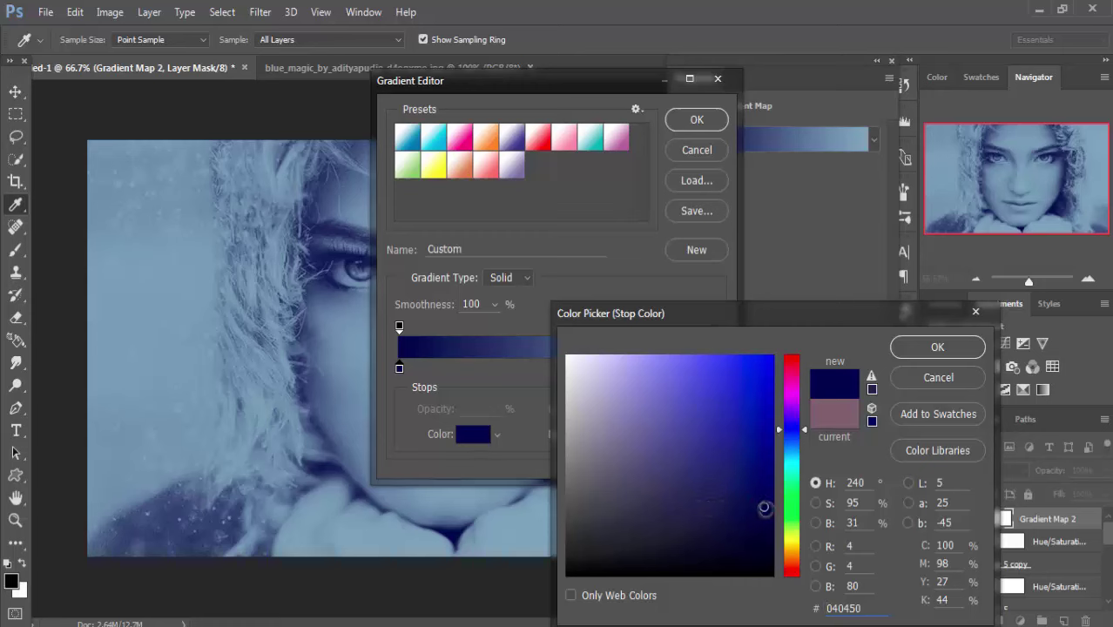
click(766, 509)
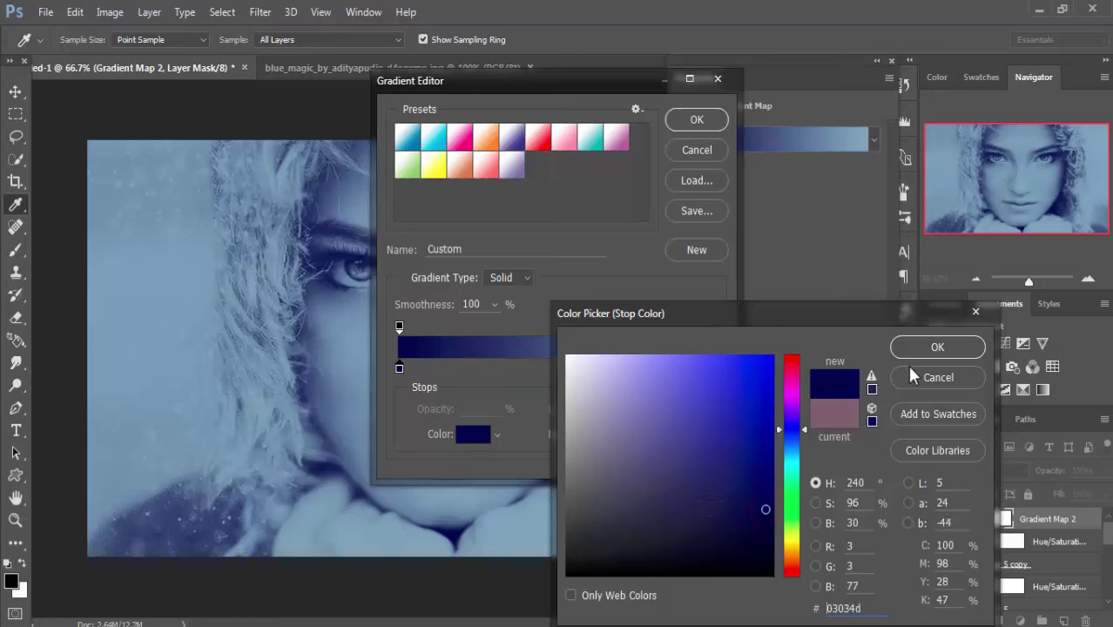
click(923, 347)
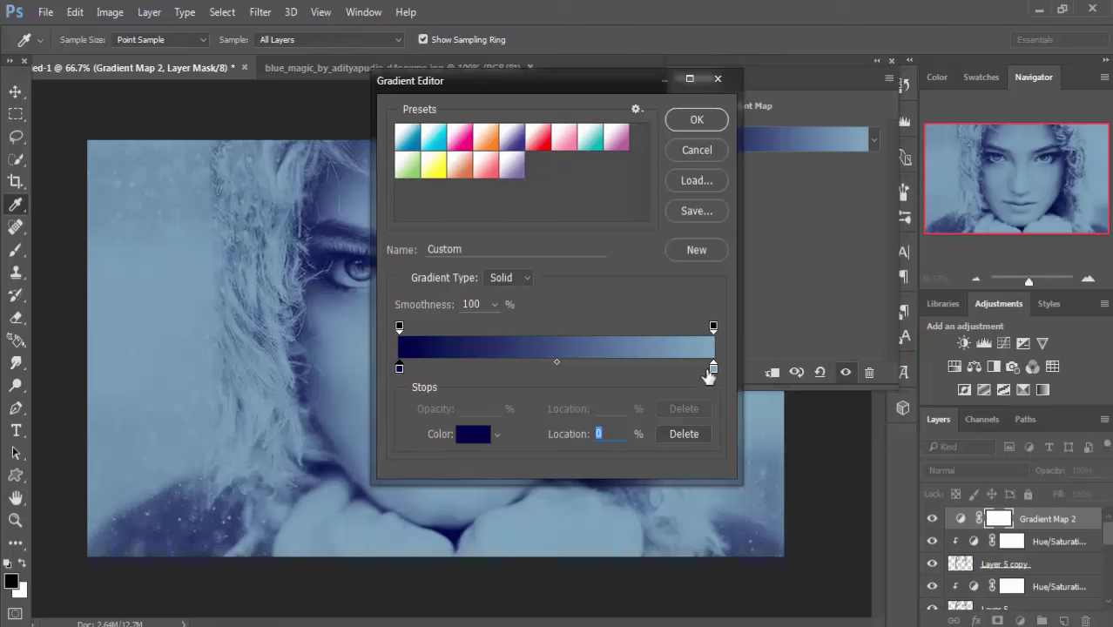
Step: Set the gradient's right stop to very dark grey #383839 and accept the gradient
click(713, 367)
click(470, 433)
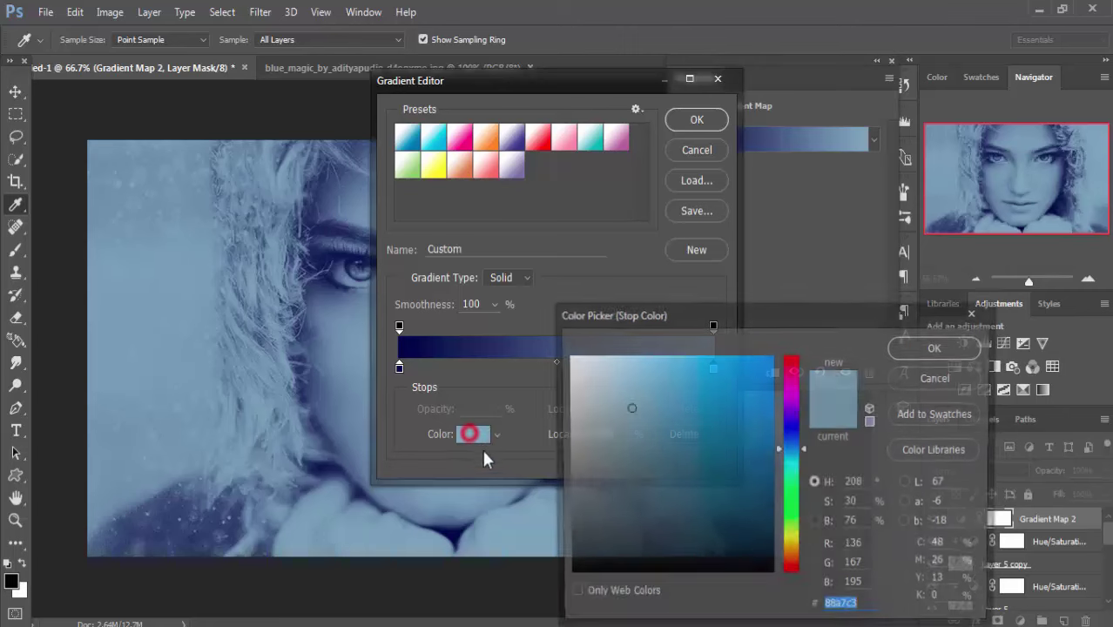
click(567, 533)
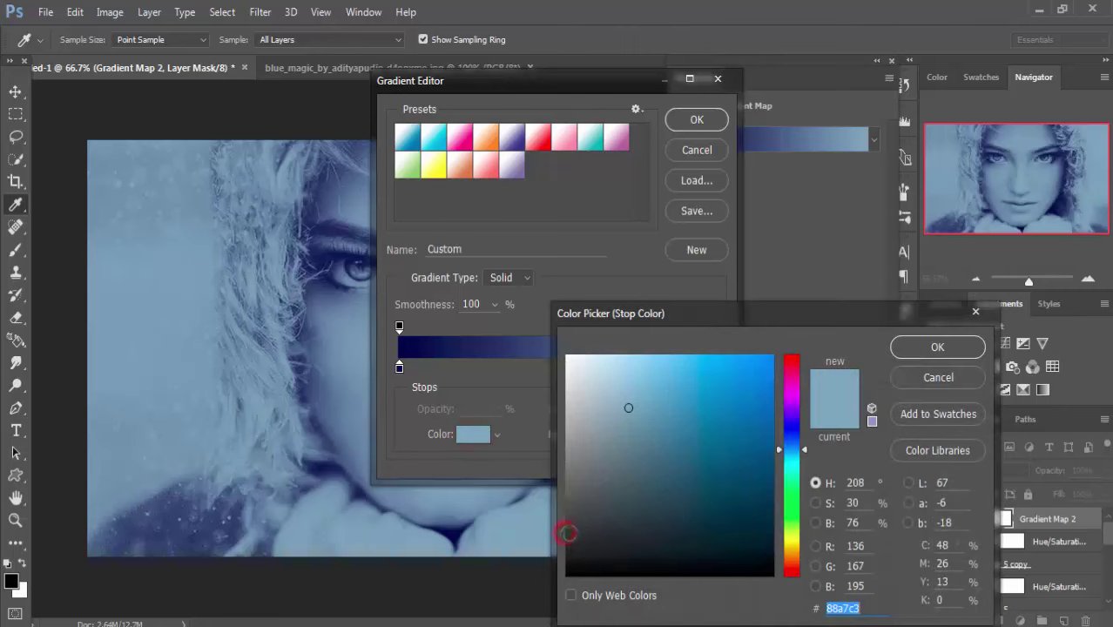
drag(569, 533, 569, 526)
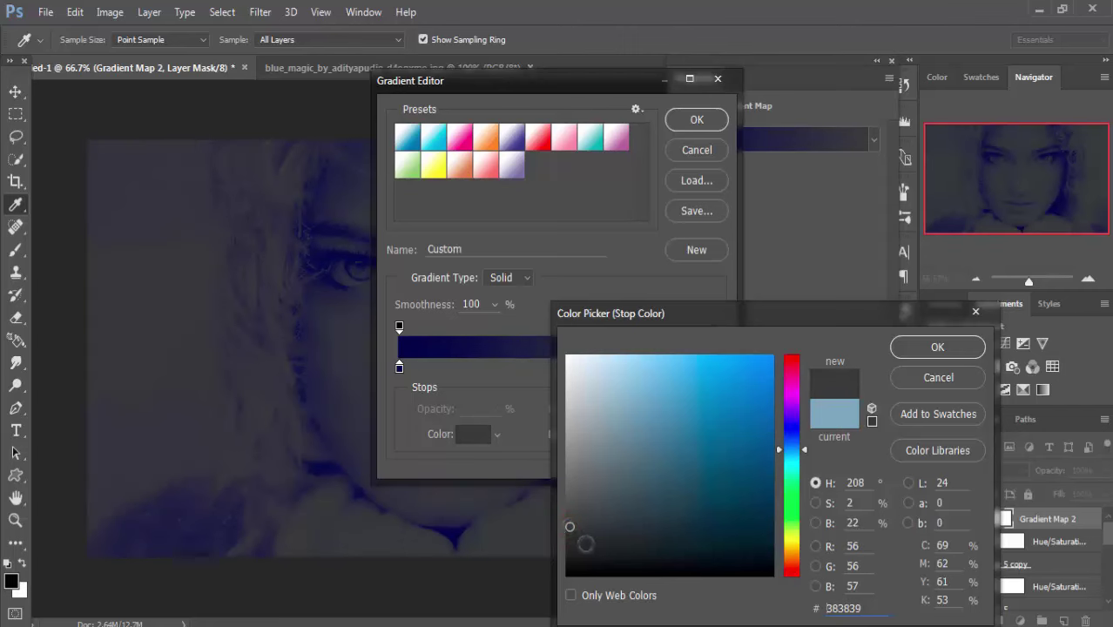
click(937, 347)
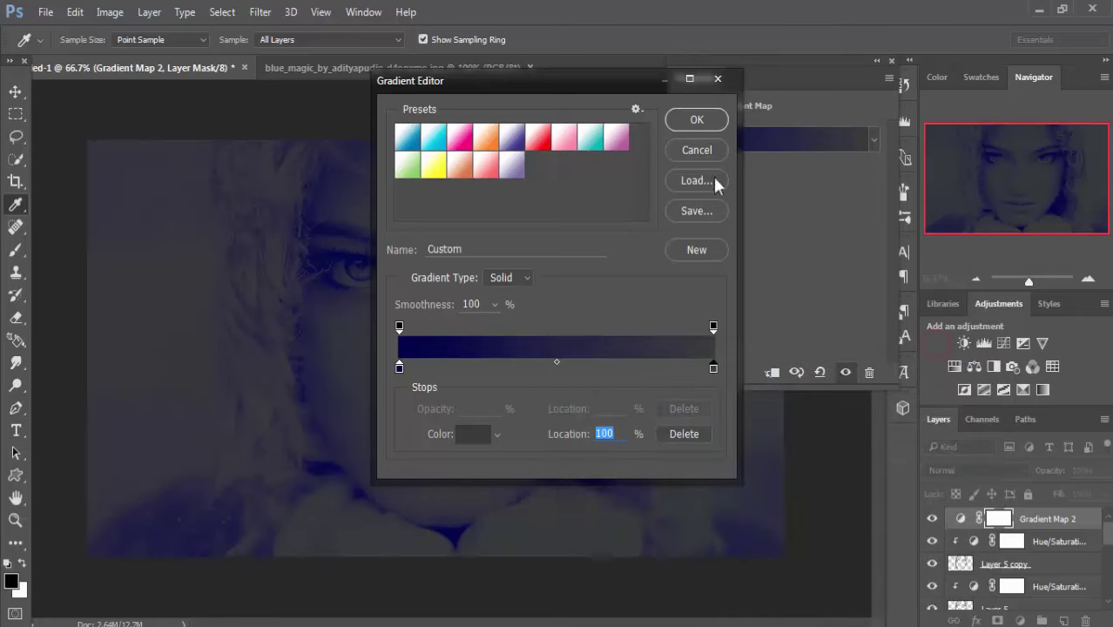
click(697, 119)
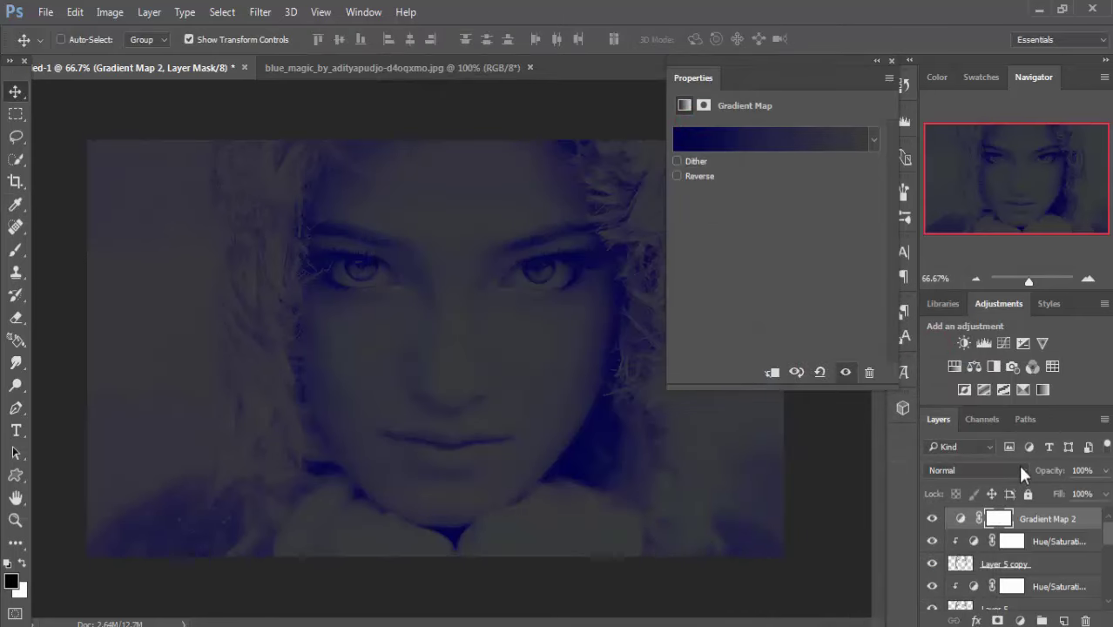
Step: Try Overlay, then blend Gradient Map 2 as Soft Light at 60% opacity
click(1018, 466)
click(941, 291)
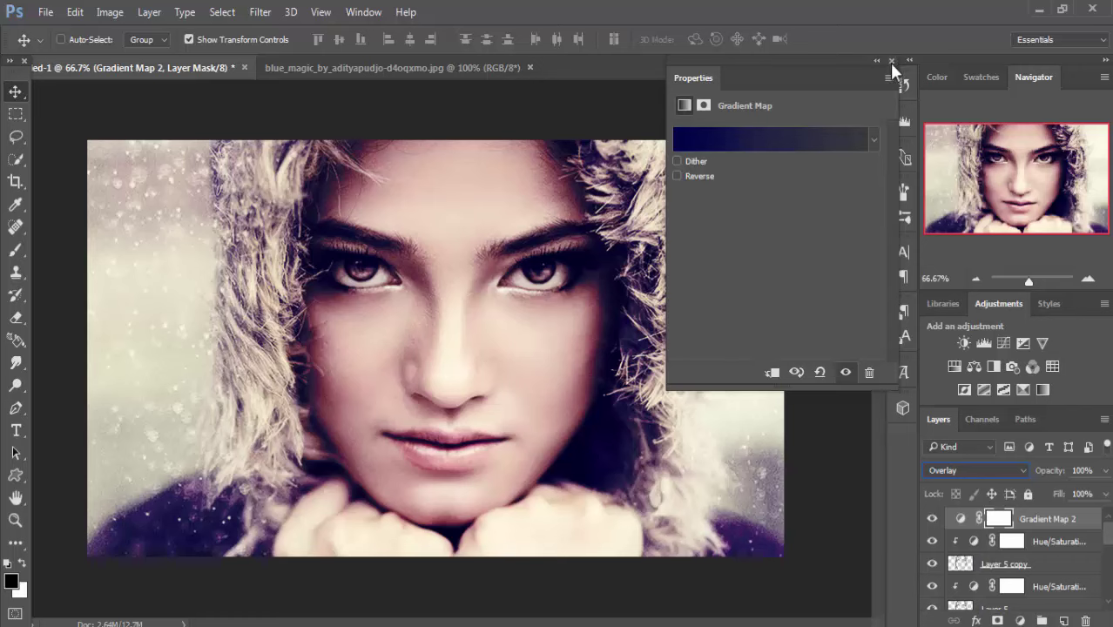
click(1011, 471)
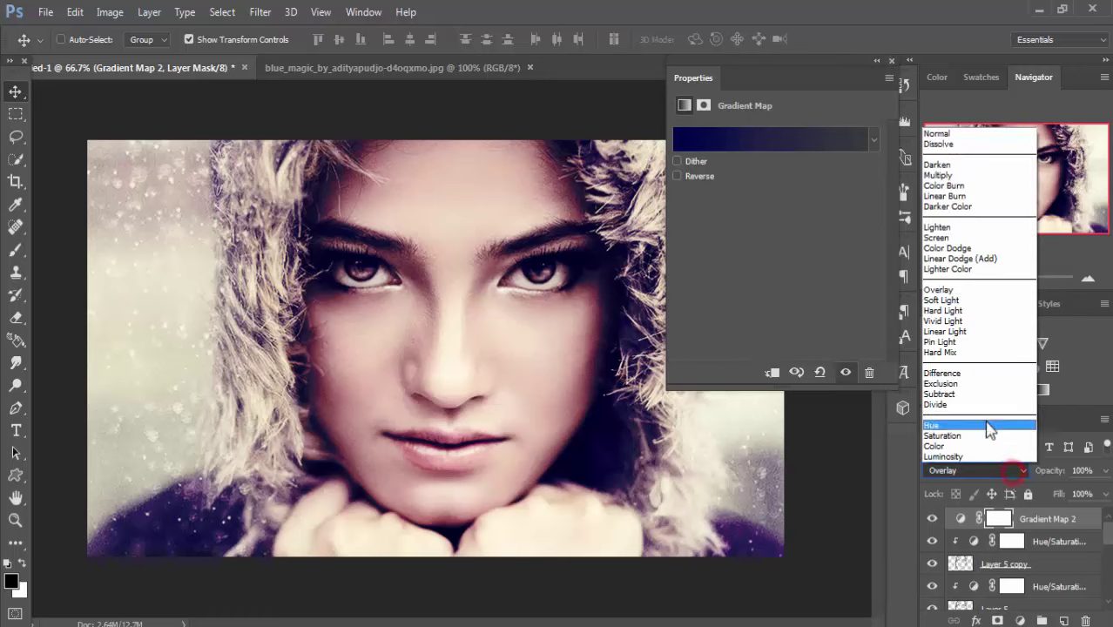
click(945, 300)
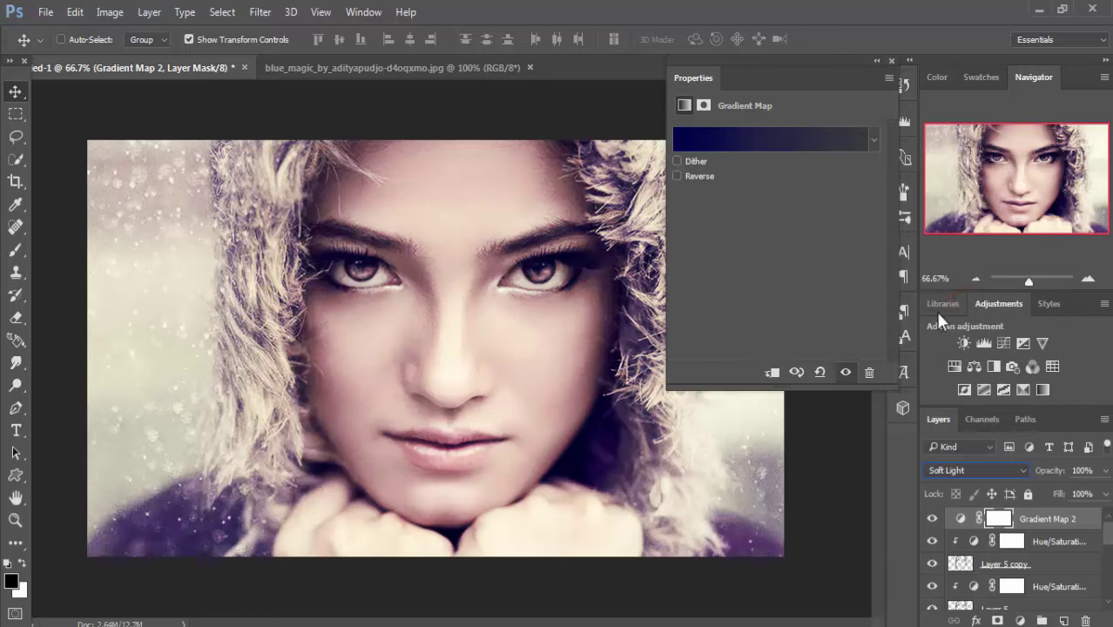
click(890, 60)
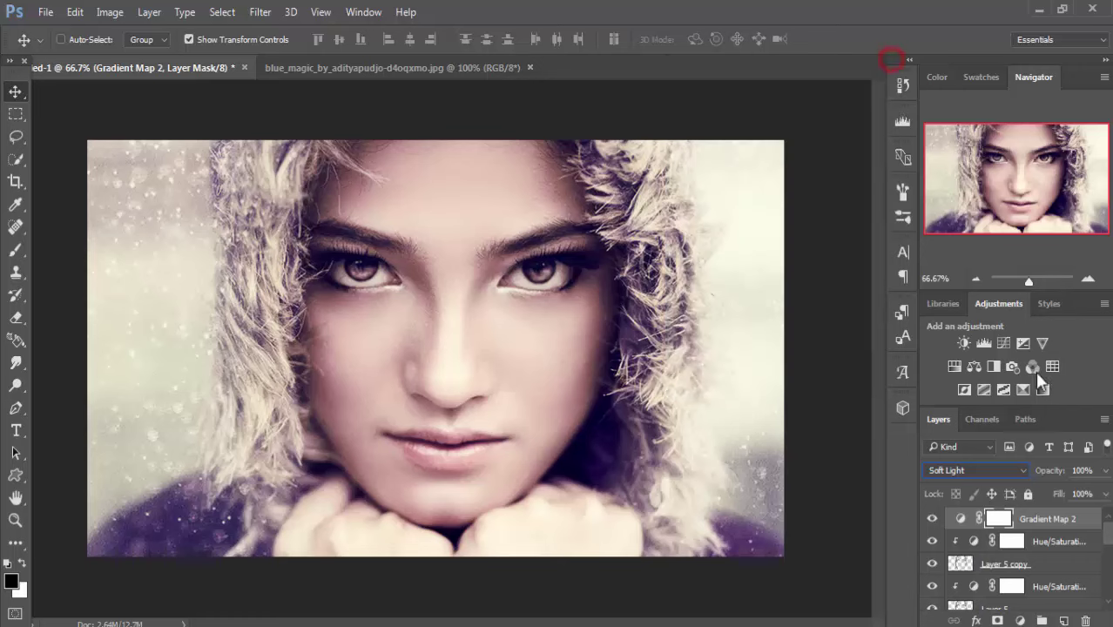
click(1106, 471)
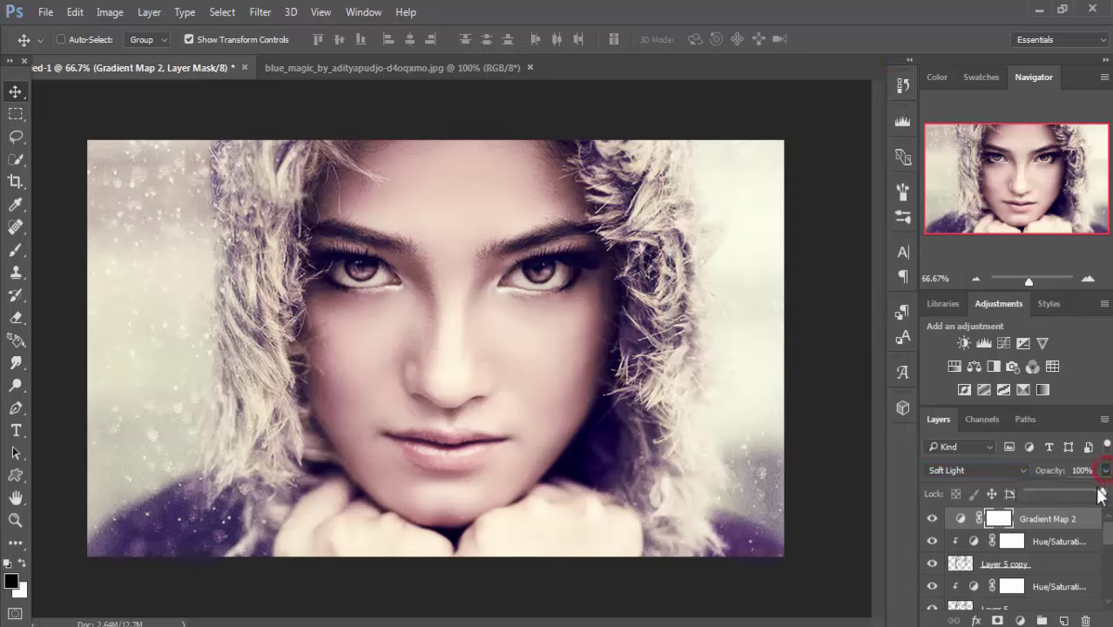
drag(1103, 495, 1056, 495)
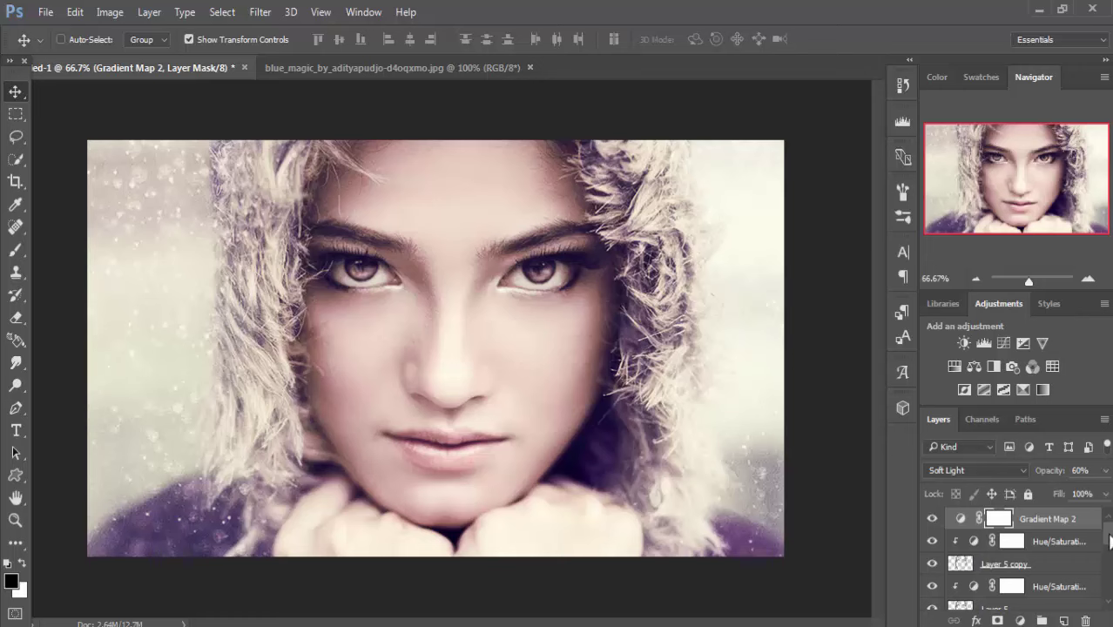
click(1021, 519)
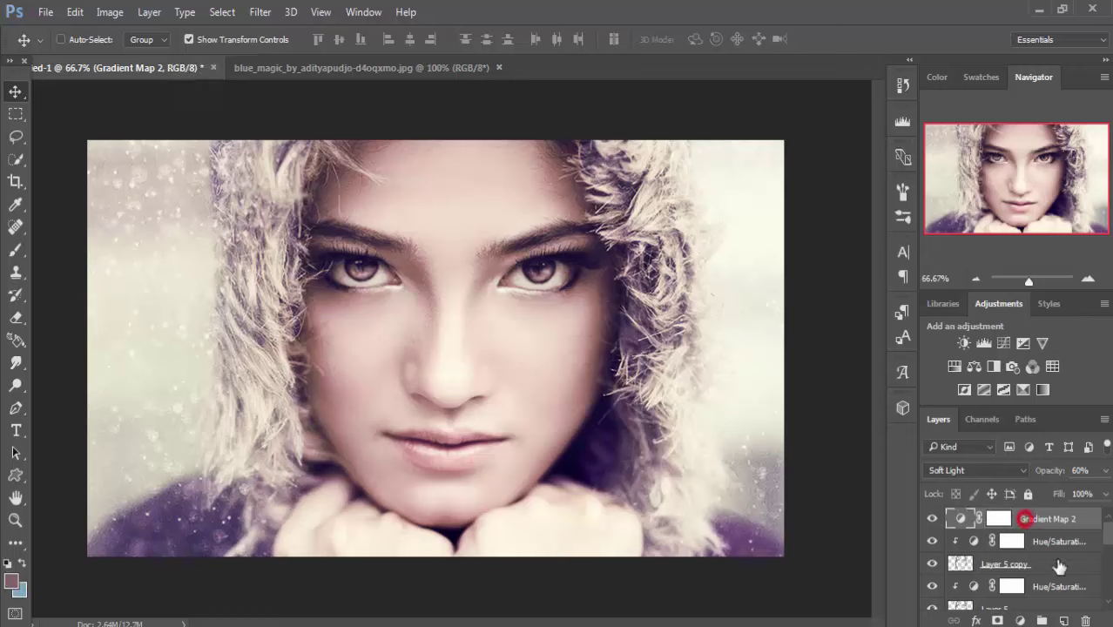
Step: Stamp all visible layers into a new merged Layer 6 with Ctrl+Alt+Shift+E
click(1024, 620)
key(Escape)
click(1032, 516)
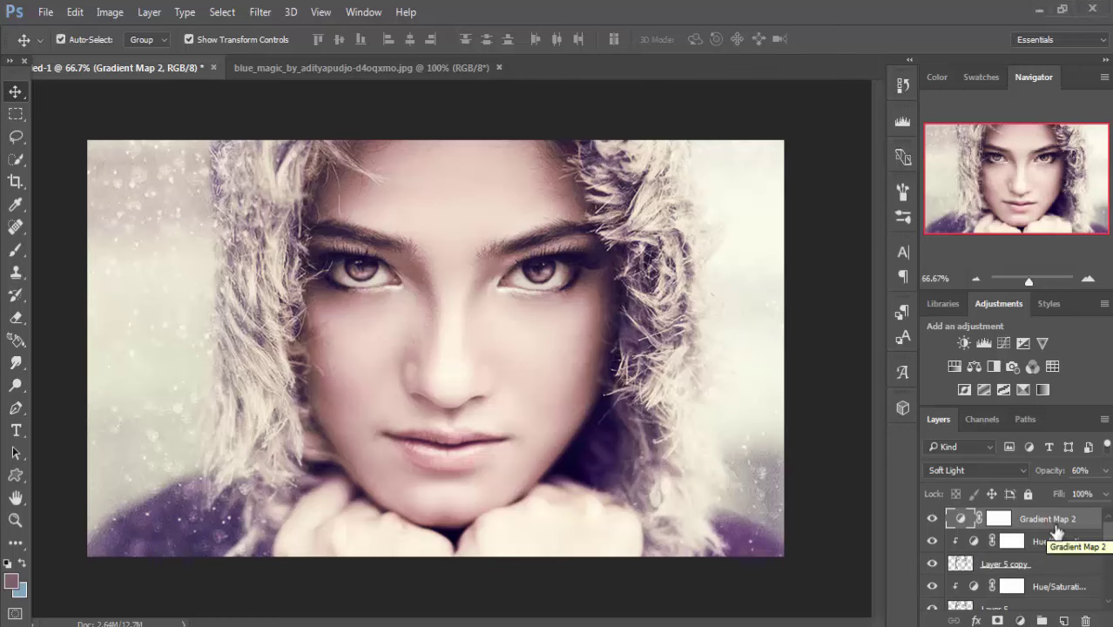
key(ctrl+shift+alt+e)
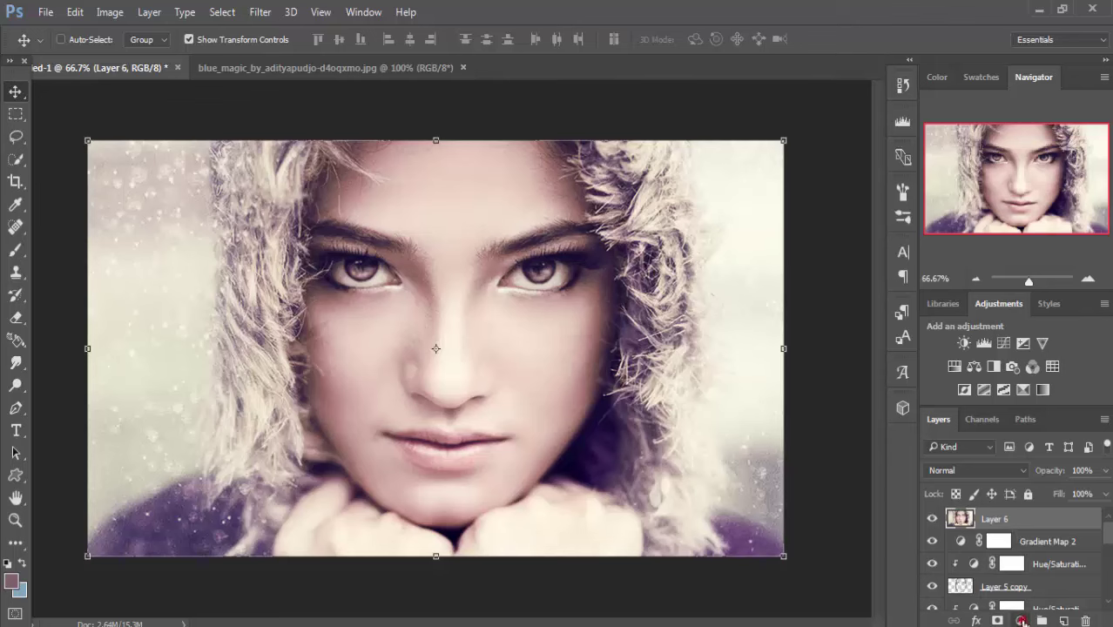
Step: Add a Selective Color layer and raise magenta in the Reds to +73
click(1020, 620)
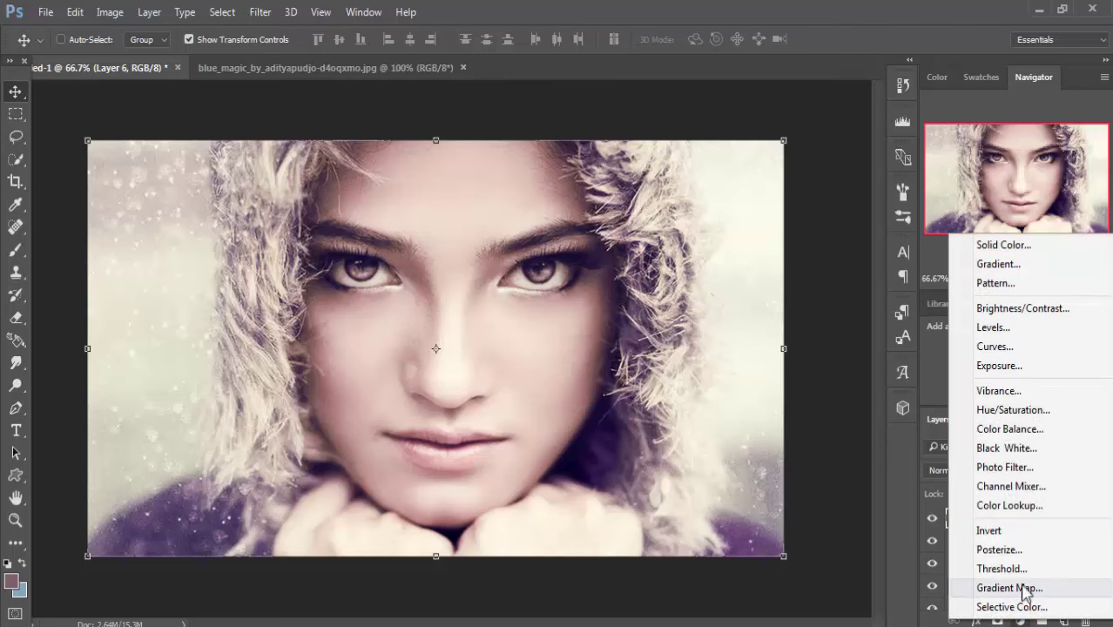
click(1024, 607)
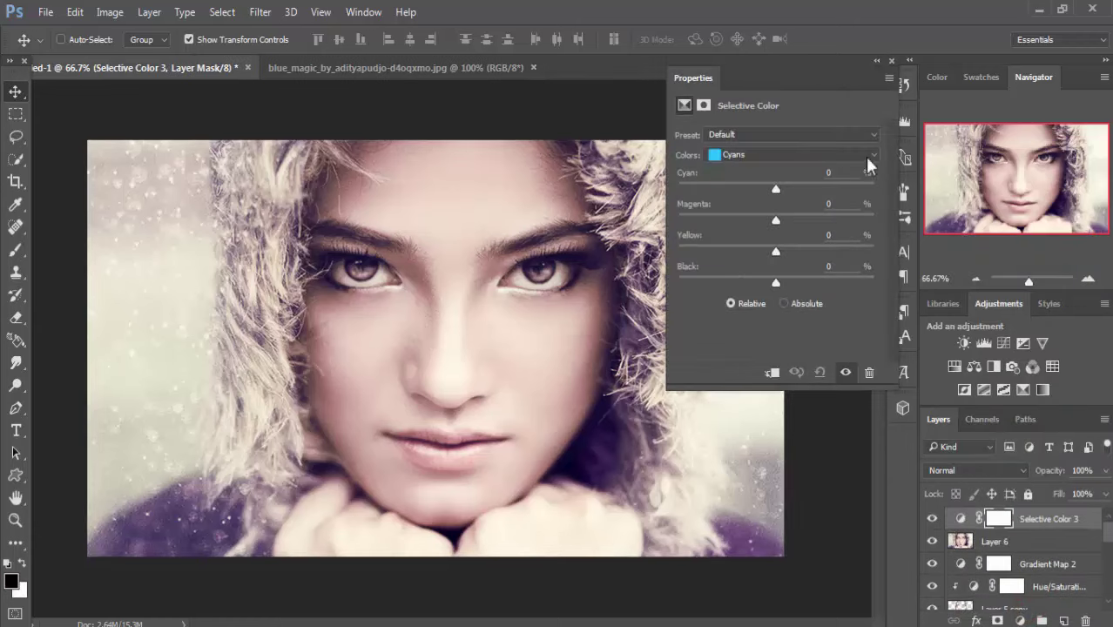
click(871, 155)
click(771, 169)
mouse_move(775, 219)
mouse_down()
mouse_move(722, 224)
mouse_move(862, 224)
mouse_move(850, 223)
mouse_up()
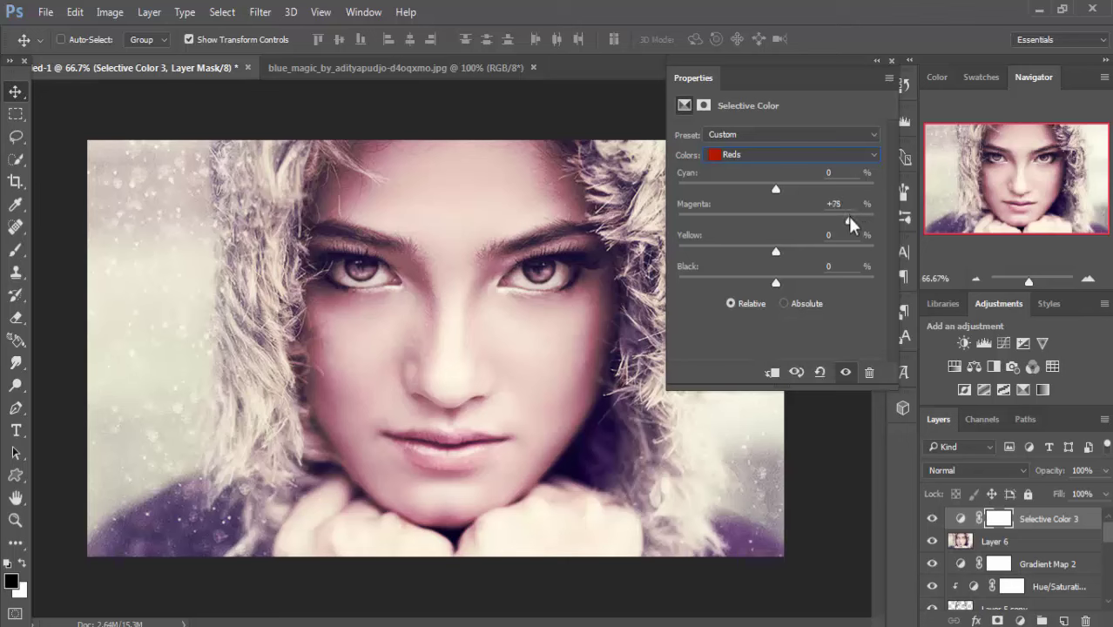
click(851, 225)
drag(851, 225, 847, 222)
Step: Set the Reds to Cyan -27, Yellow -71 and Black +39
mouse_move(777, 189)
mouse_down()
mouse_move(762, 186)
mouse_move(797, 186)
mouse_move(736, 183)
mouse_up()
mouse_move(777, 253)
mouse_down()
mouse_move(828, 254)
mouse_move(692, 253)
mouse_move(708, 255)
mouse_up()
mouse_move(776, 286)
mouse_down()
mouse_move(730, 287)
mouse_move(843, 287)
mouse_up()
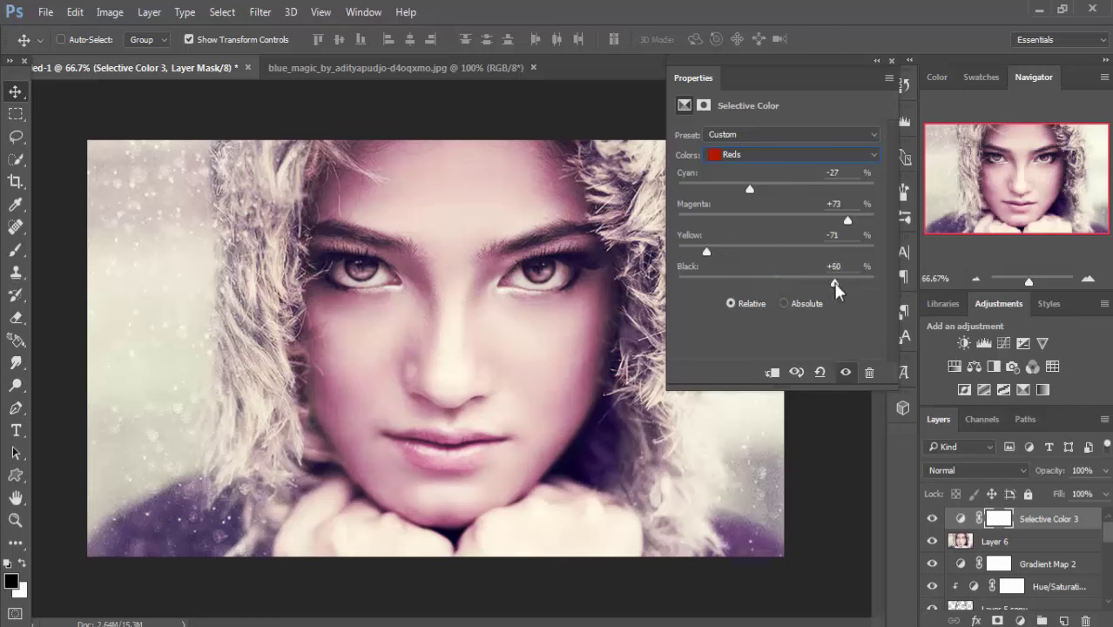
drag(843, 287, 813, 288)
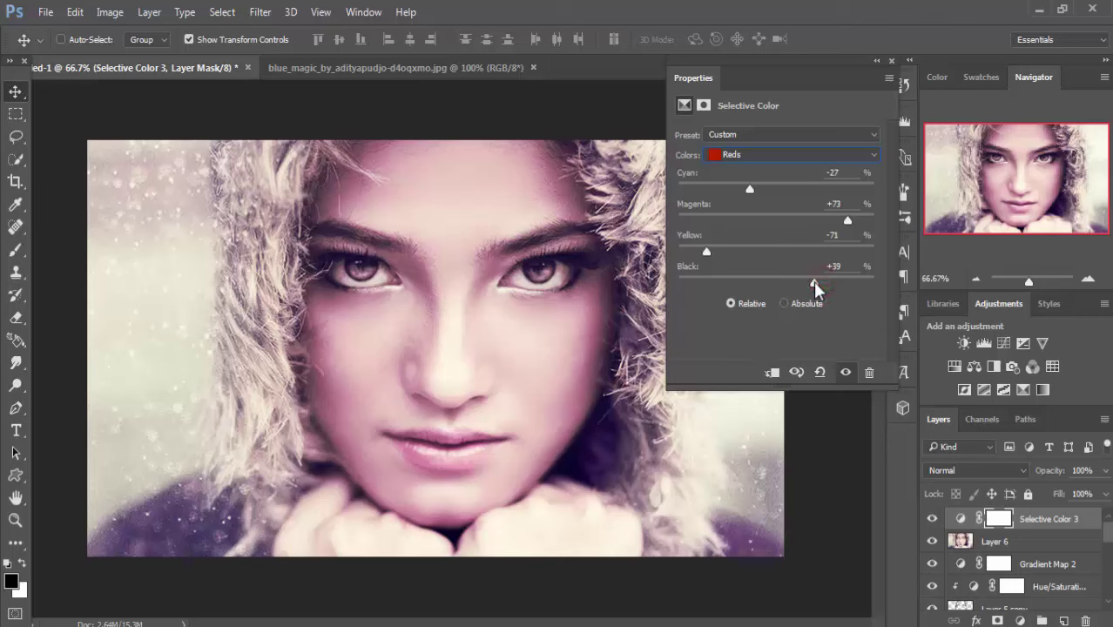
click(891, 61)
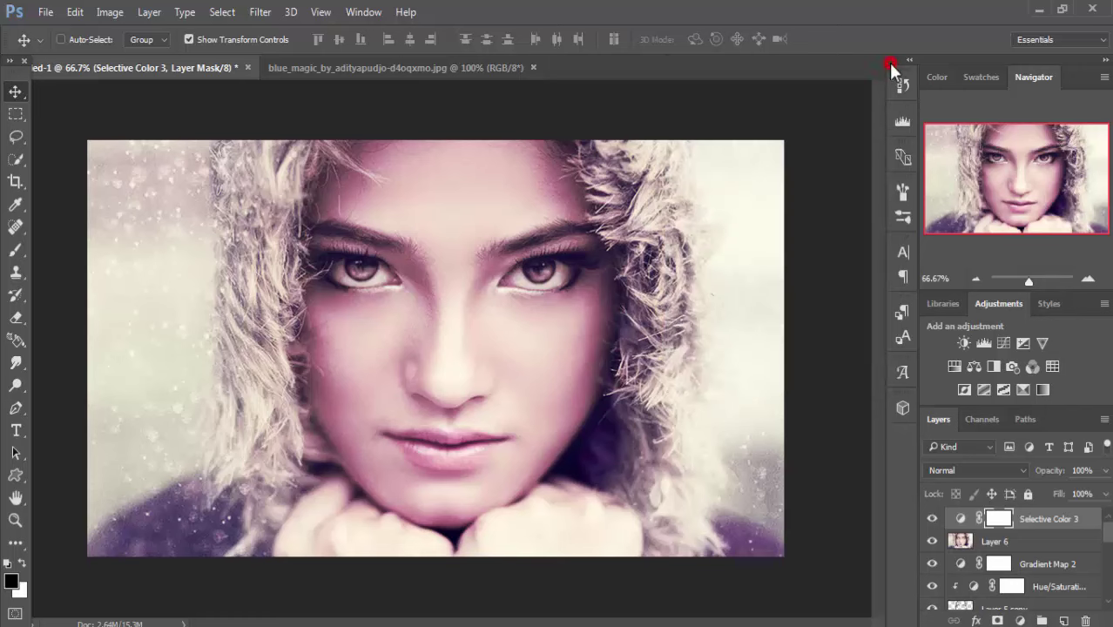
click(1020, 620)
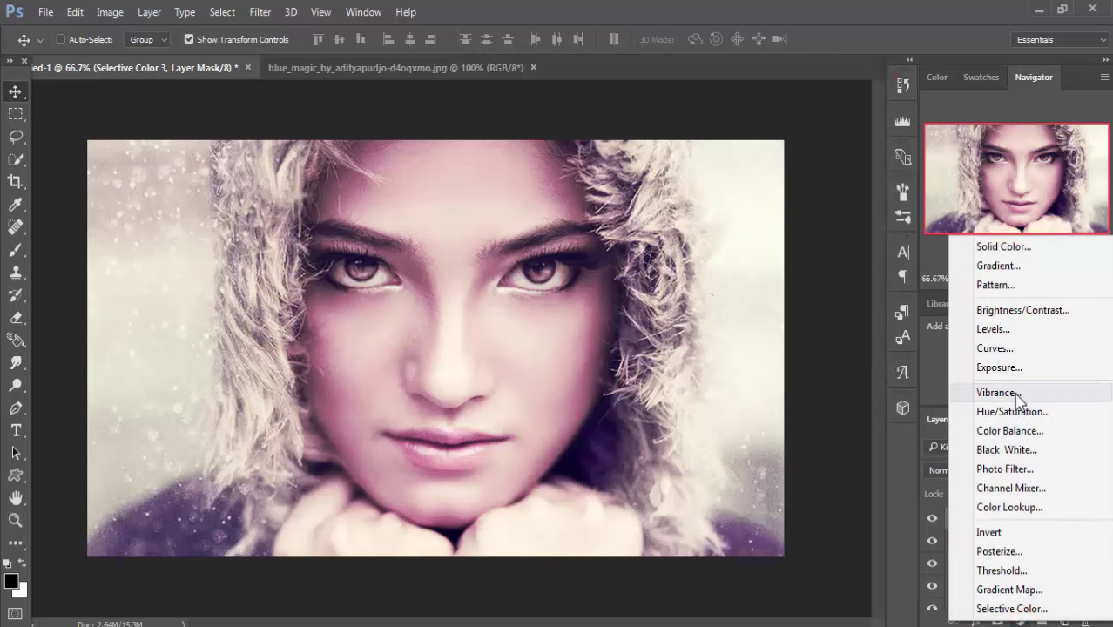
Step: Add a Levels 1 layer with midtone gamma 0.81, keeping black 0 and white 255
click(1013, 331)
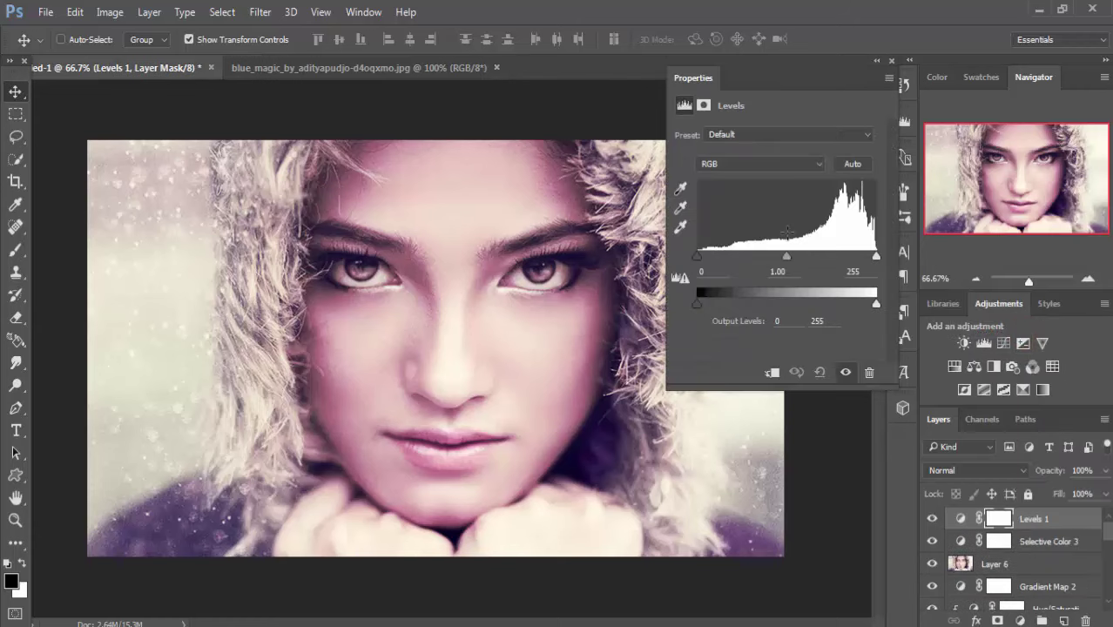
drag(786, 255, 793, 256)
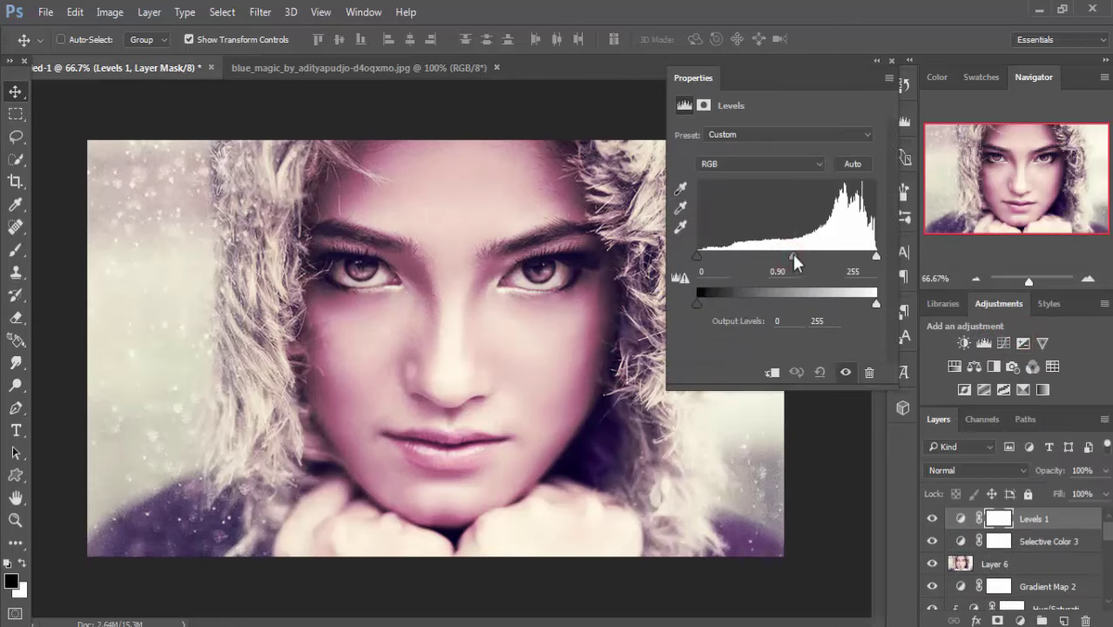
drag(876, 256, 859, 256)
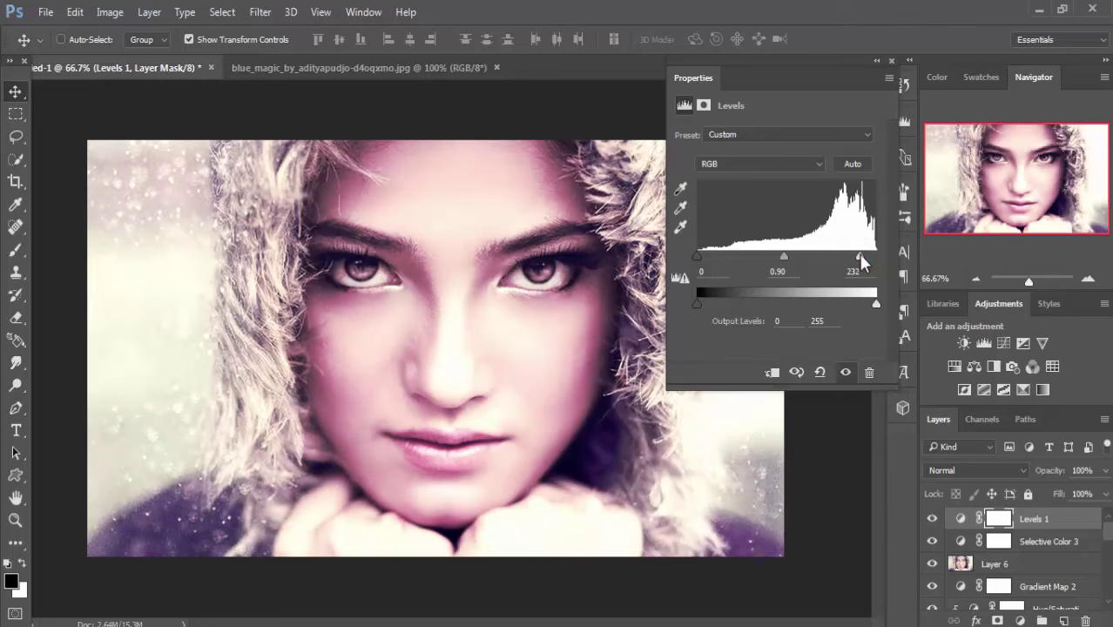
drag(860, 257, 876, 256)
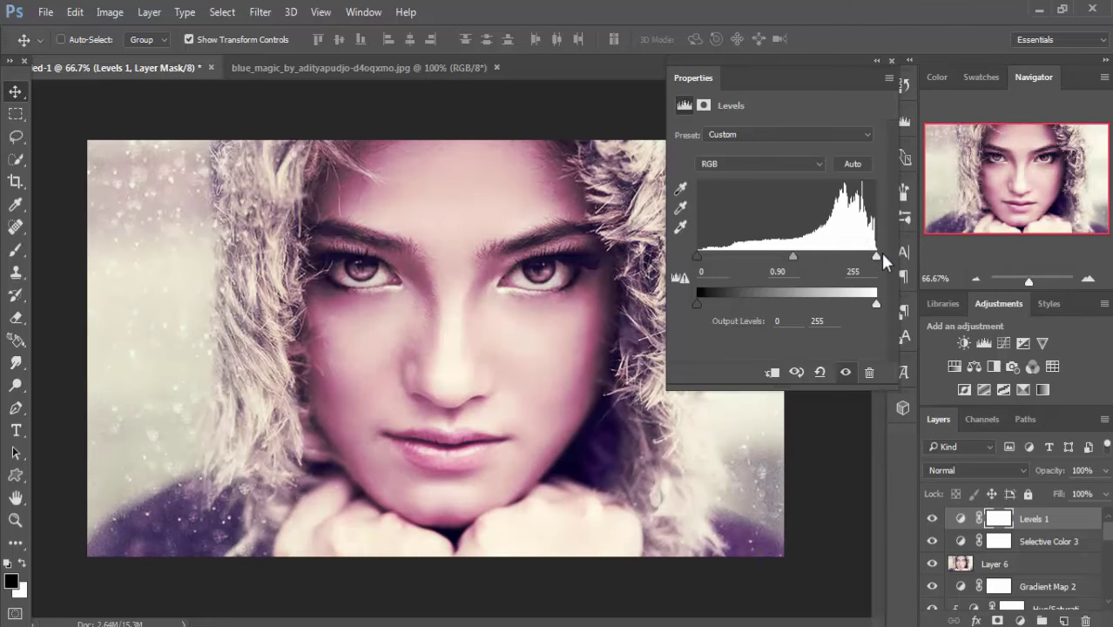
mouse_move(793, 256)
mouse_down()
mouse_move(777, 255)
mouse_move(796, 256)
mouse_up()
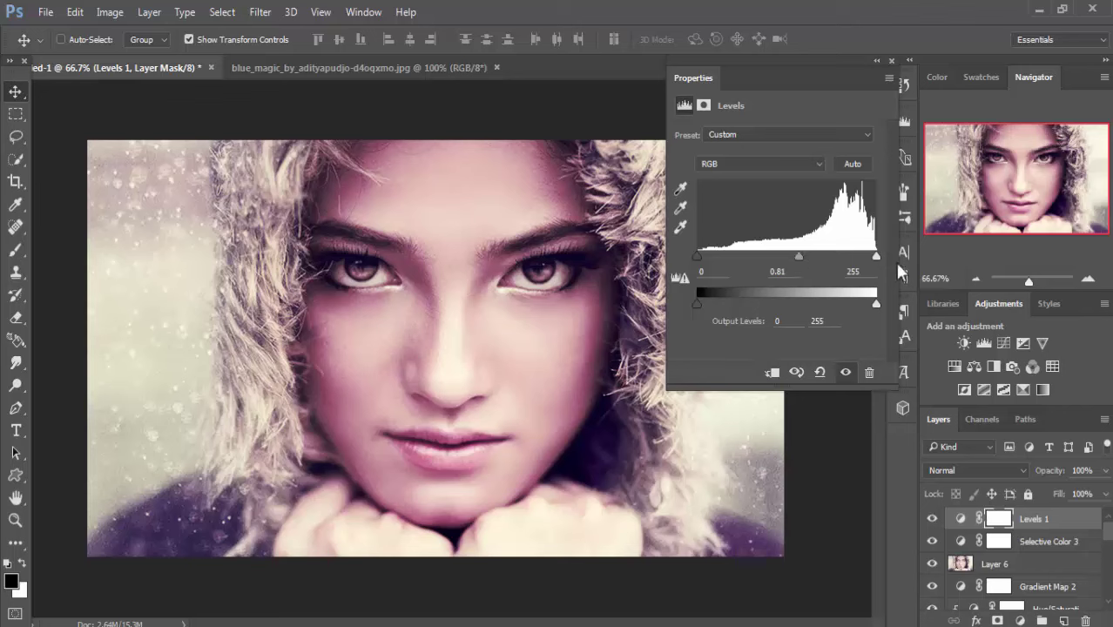
click(891, 60)
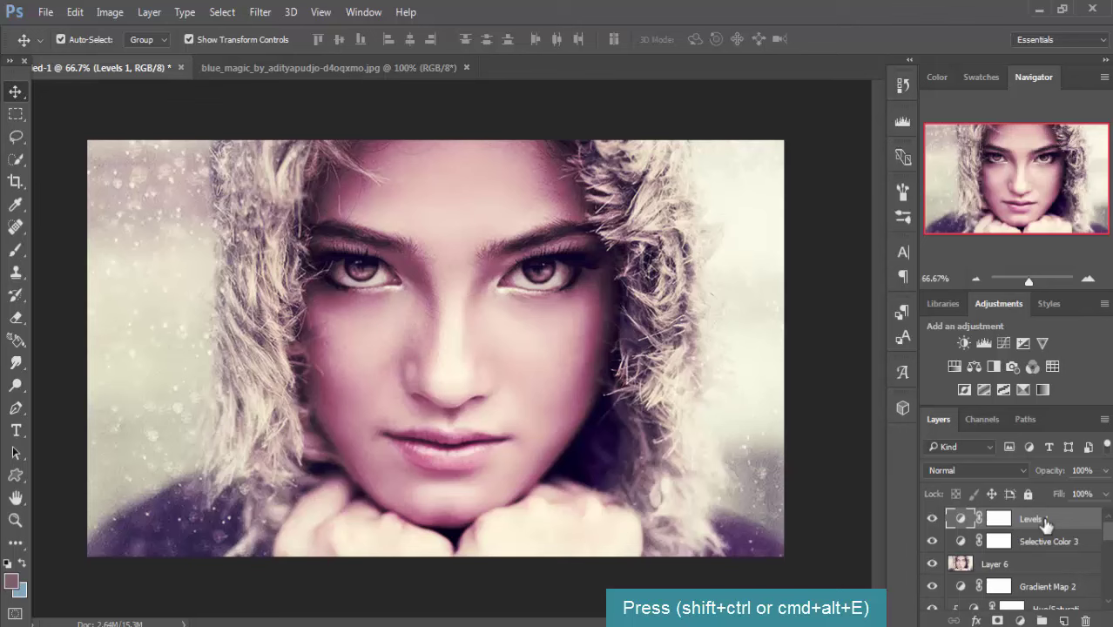
Step: Stamp visible into Layer 7 and in Camera Raw tweak temperature, add clarity, slightly lower vibrance
key(ctrl+shift+alt+e)
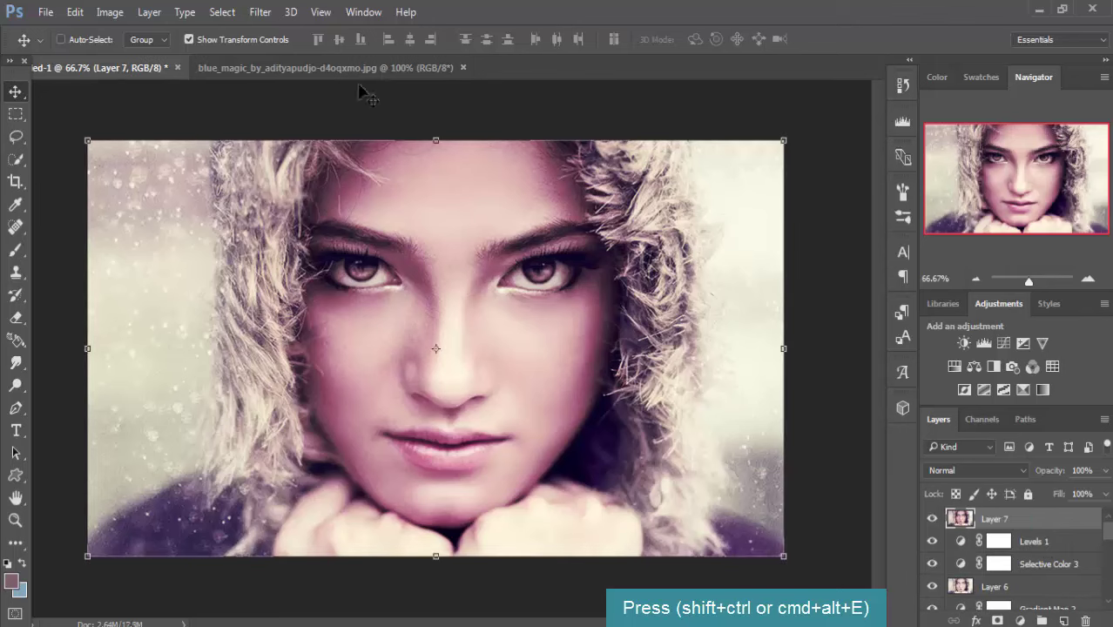
click(263, 12)
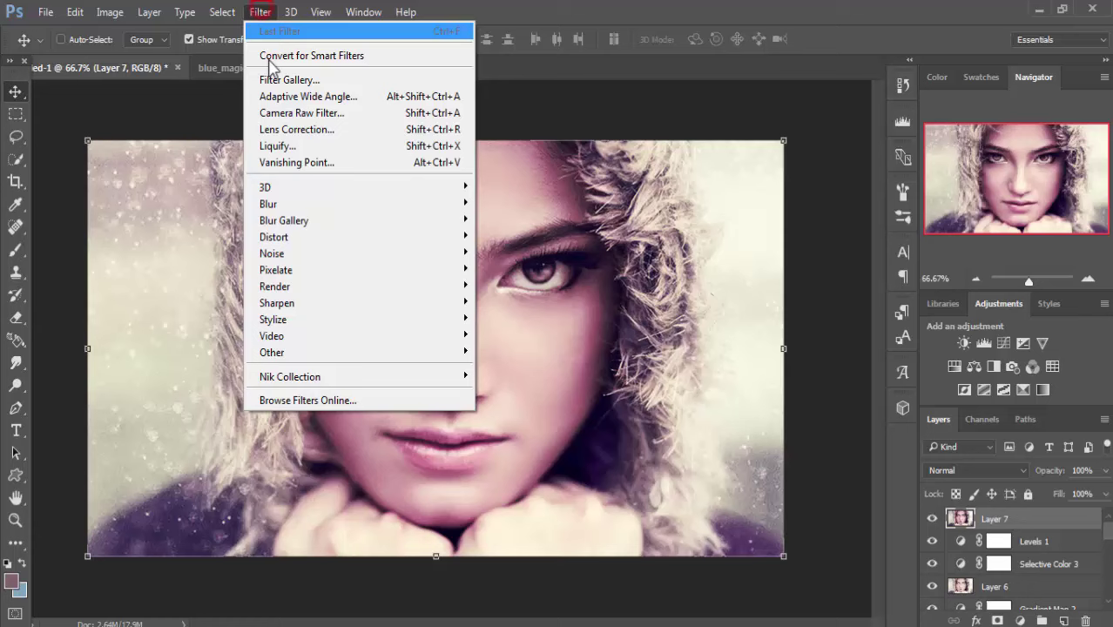
click(284, 114)
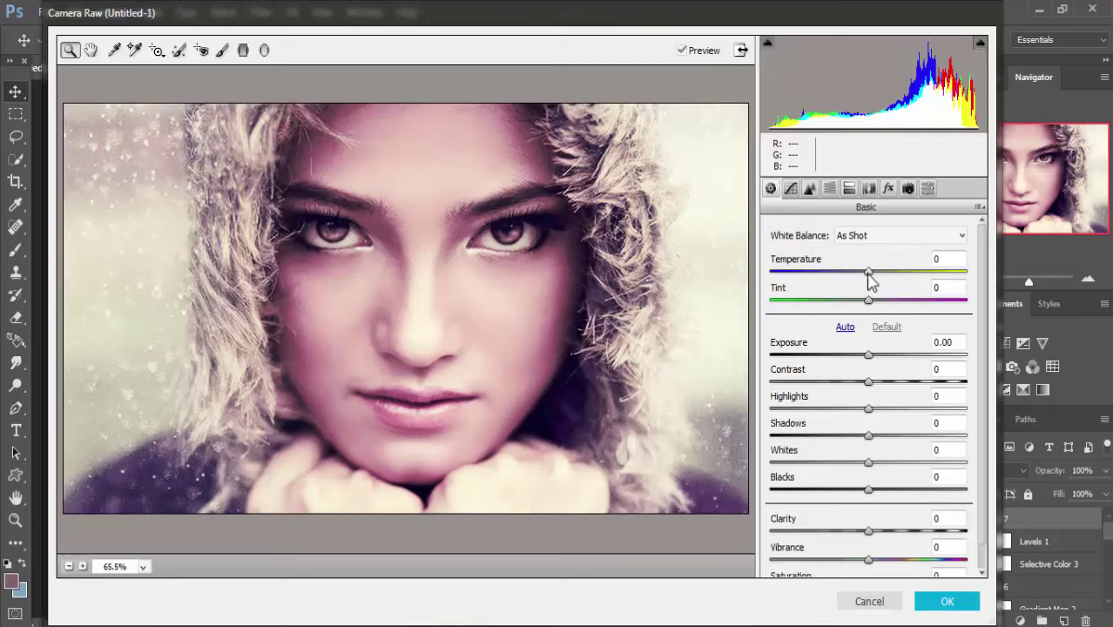
drag(869, 271, 870, 273)
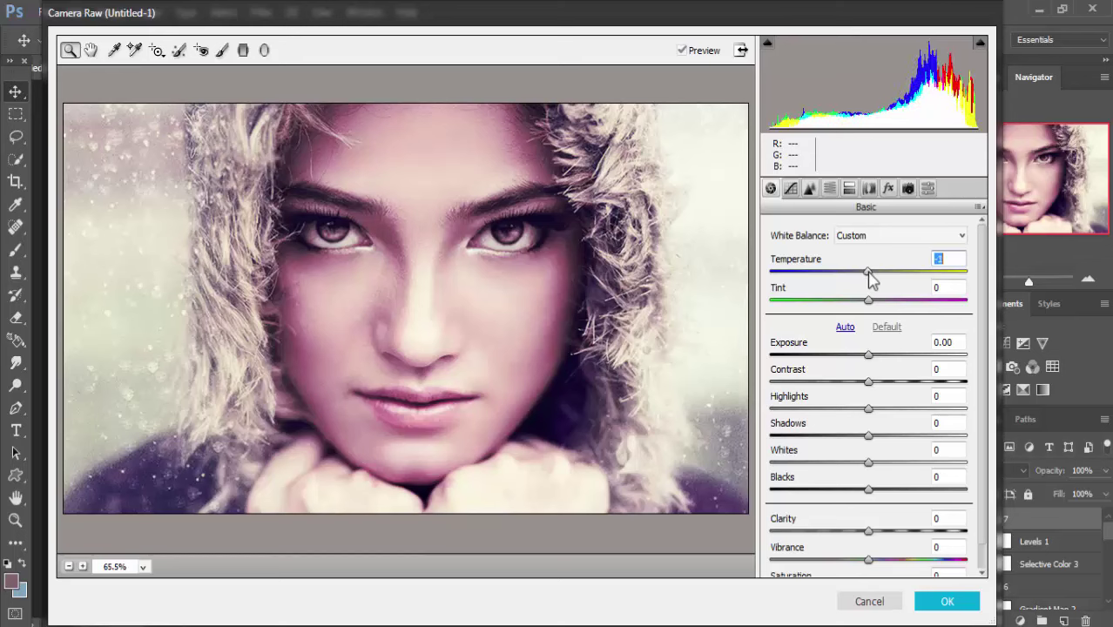
click(869, 531)
mouse_move(868, 531)
mouse_down()
mouse_move(880, 533)
mouse_move(863, 532)
mouse_move(874, 535)
mouse_move(868, 559)
mouse_move(912, 565)
mouse_move(853, 565)
mouse_up()
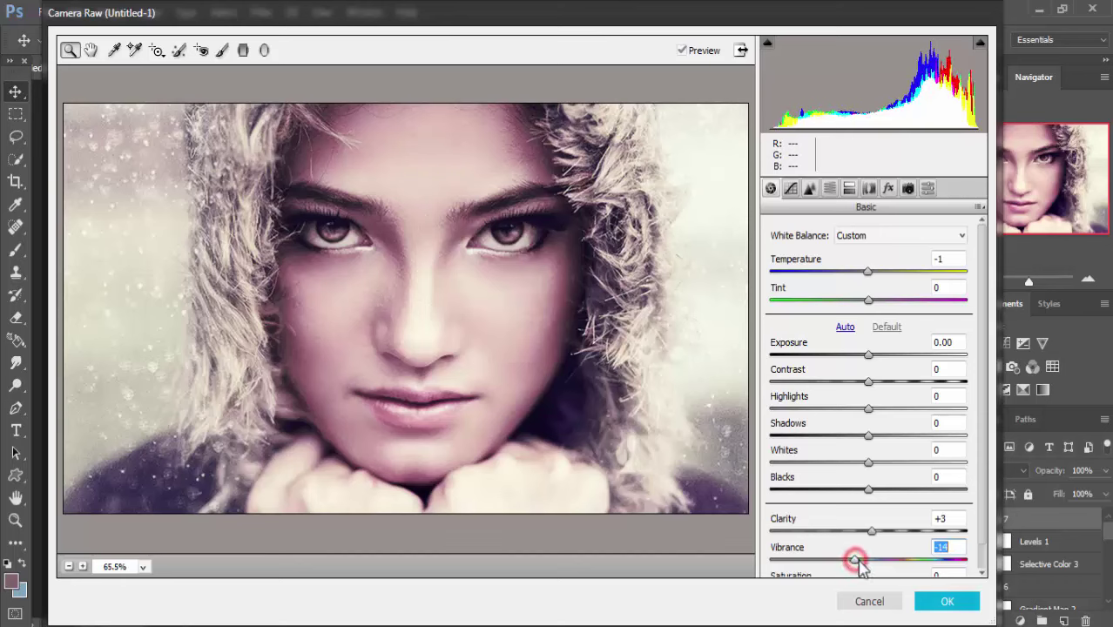
drag(853, 564, 861, 566)
Step: Split-tone highlights cyan with slight shadow saturation, set Yellows hue -19, Reds hue +11, and apply
click(848, 188)
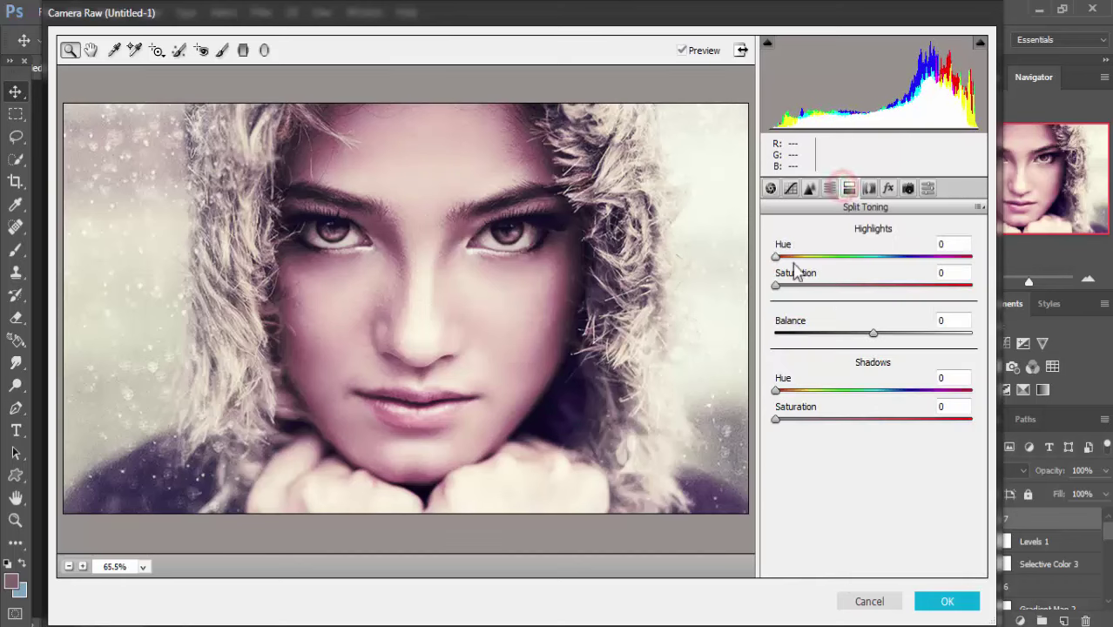
drag(843, 267, 875, 264)
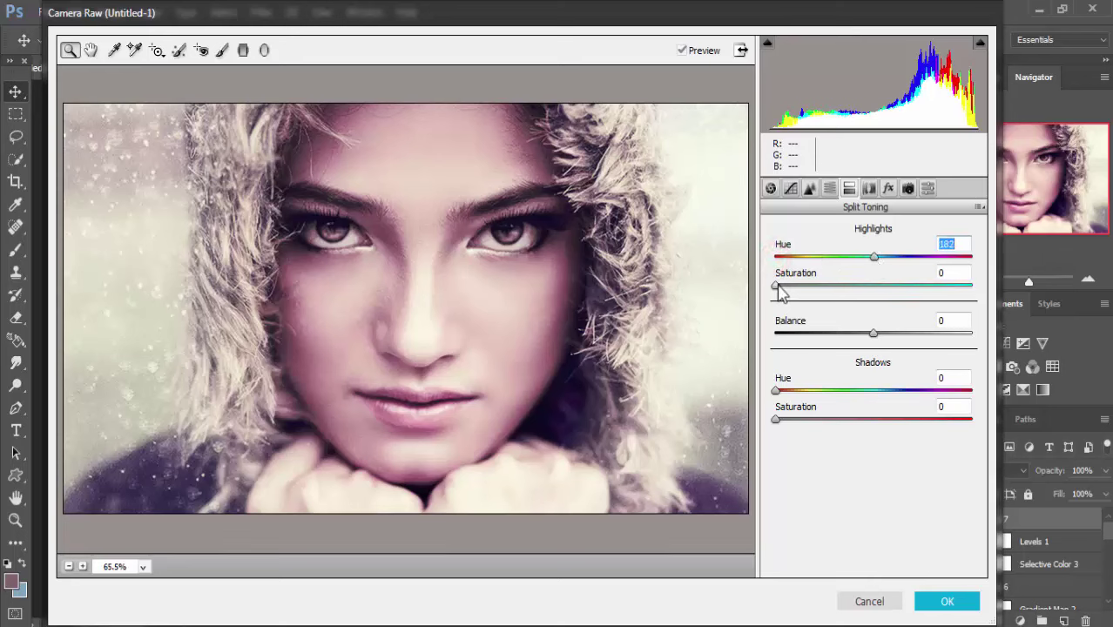
drag(781, 292, 794, 293)
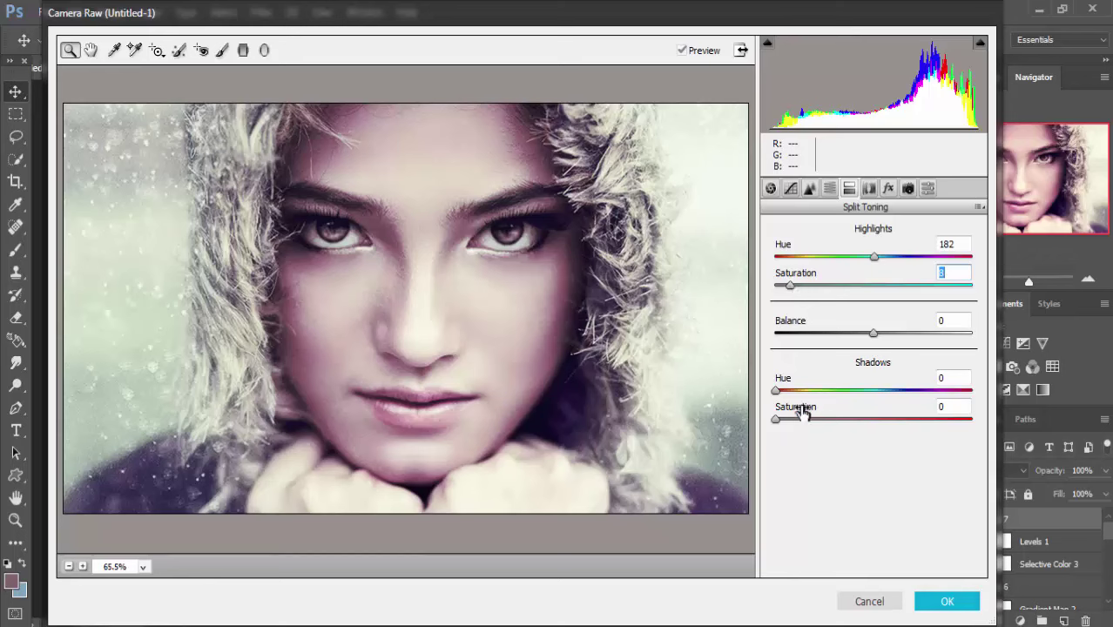
drag(776, 420, 782, 424)
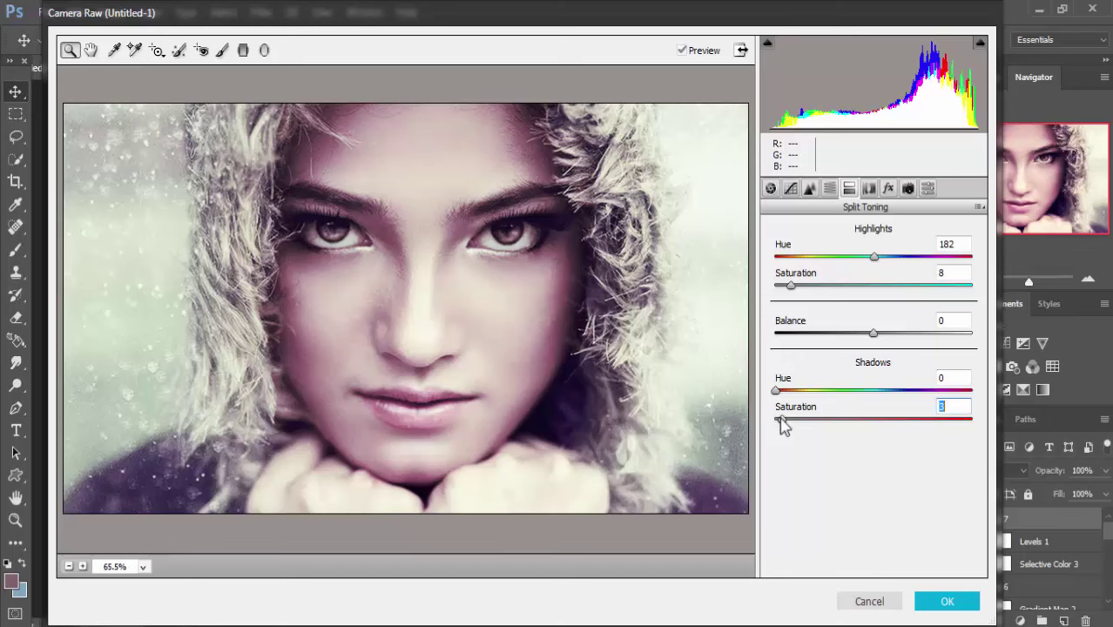
click(830, 188)
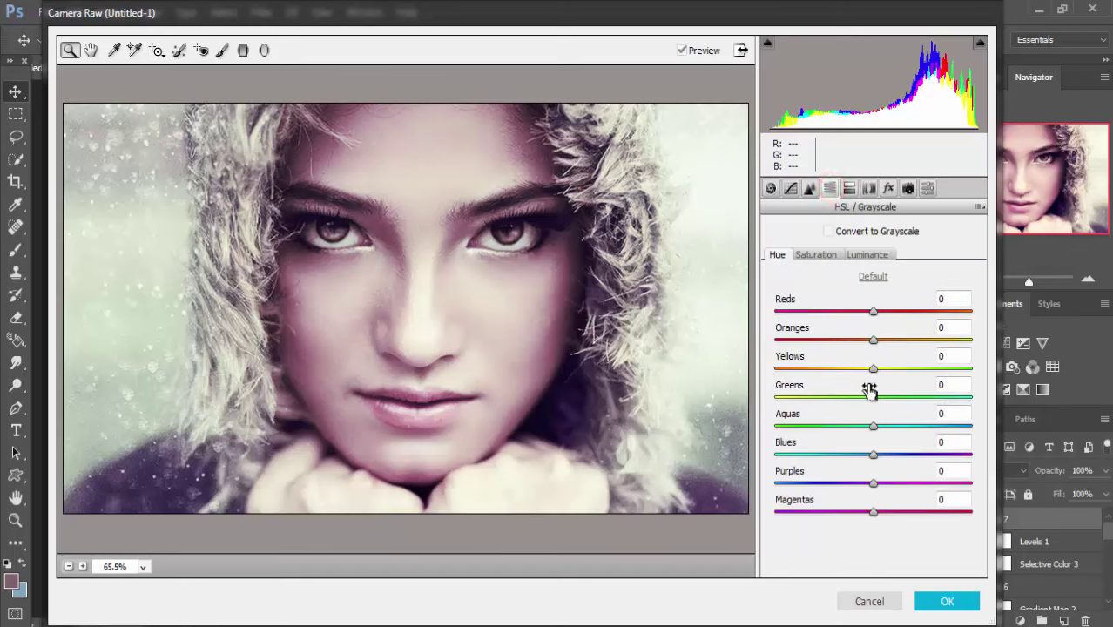
drag(872, 368, 855, 369)
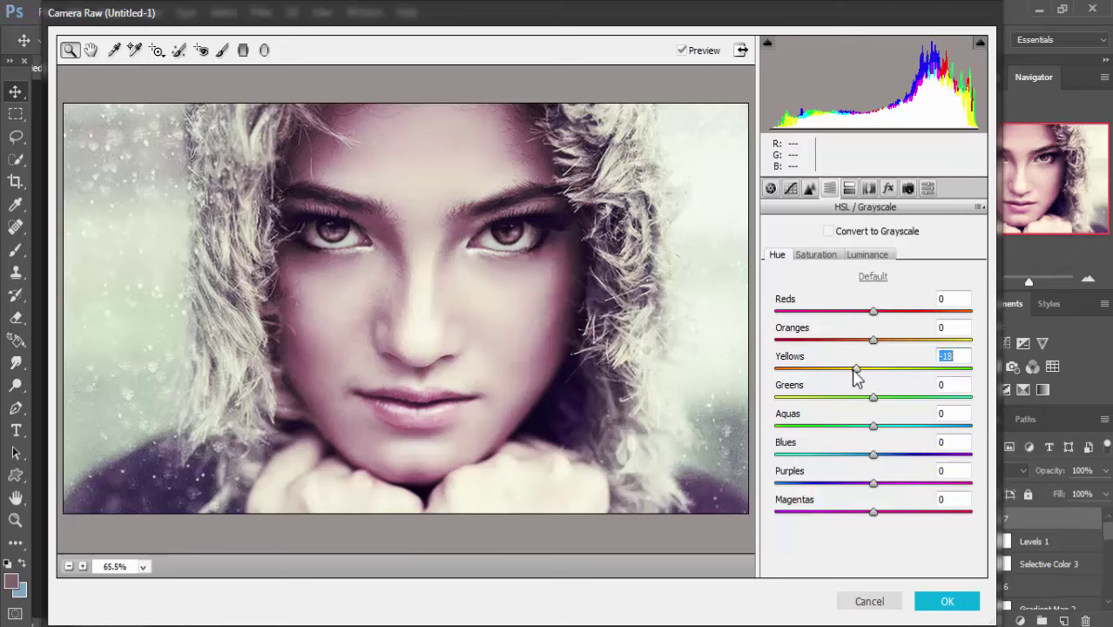
click(872, 313)
drag(874, 315, 885, 313)
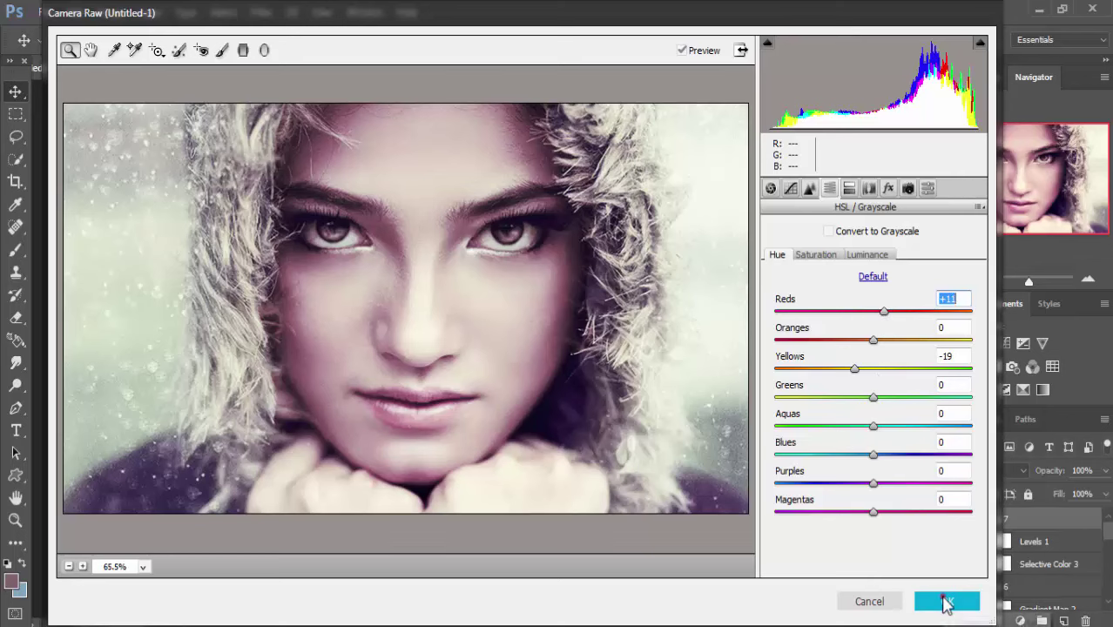
click(944, 599)
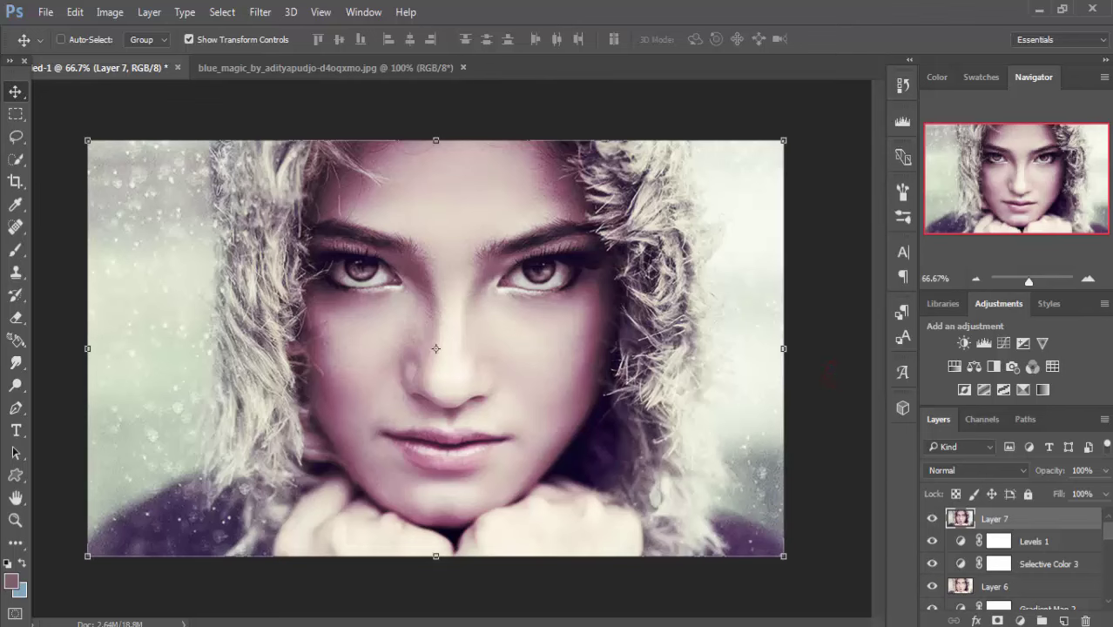
Step: Apply Color Efex Pro 4 Cross Processing using method Y02 at 33% strength
click(1017, 507)
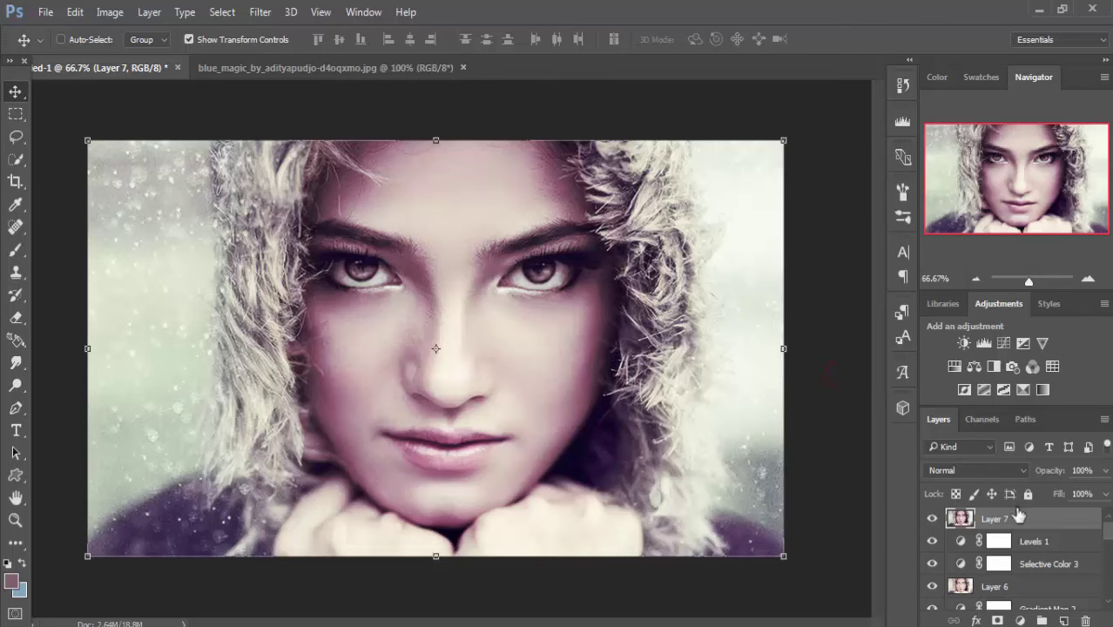
click(261, 12)
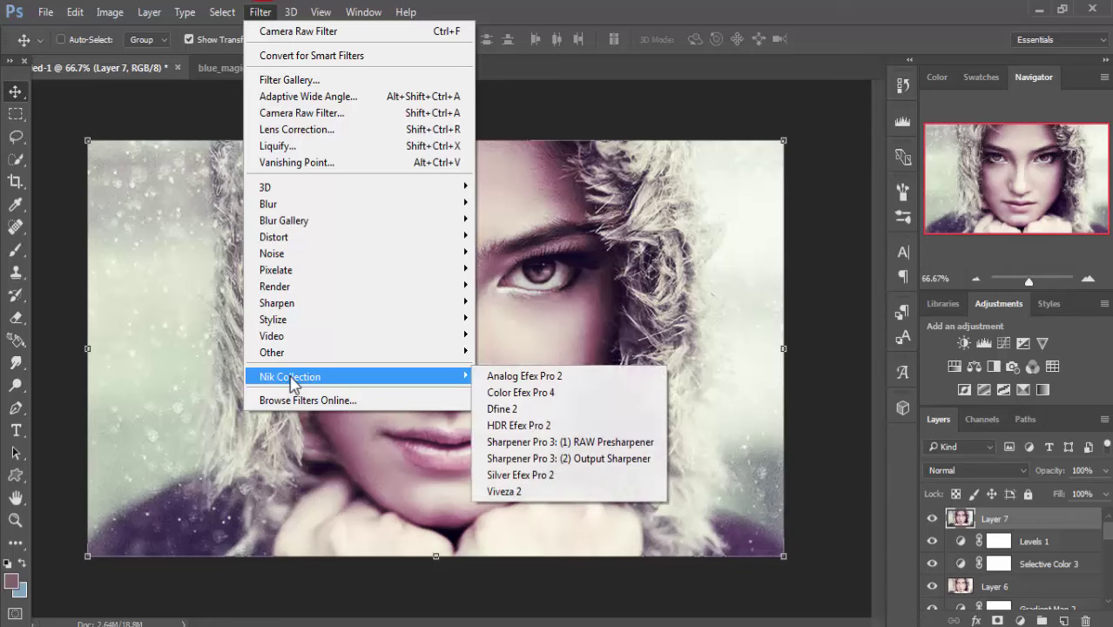
mouse_move(290, 376)
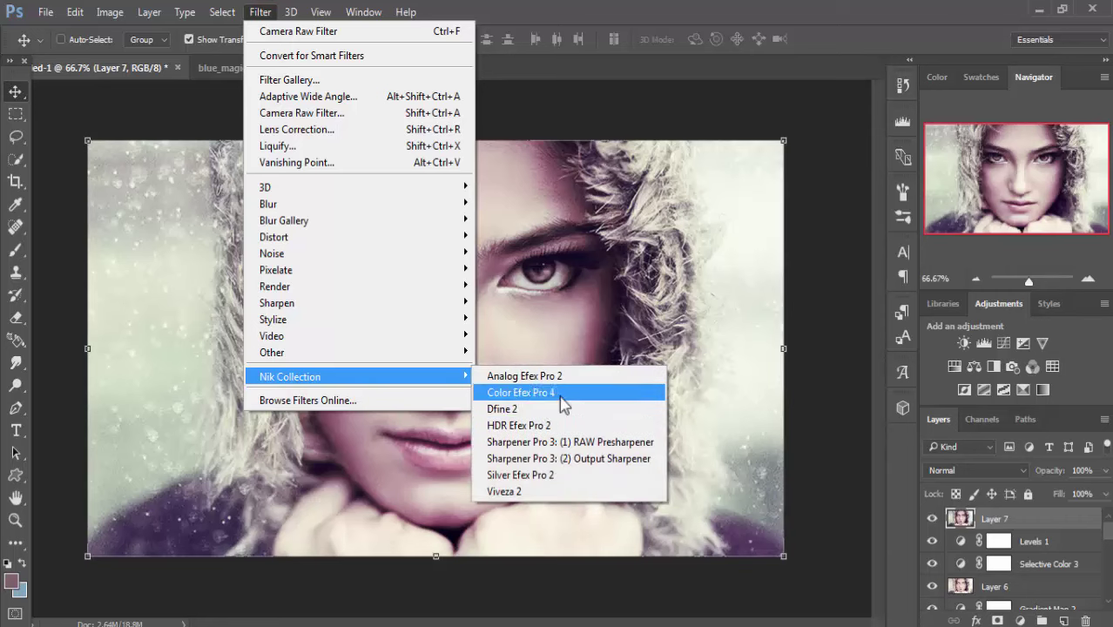
click(561, 396)
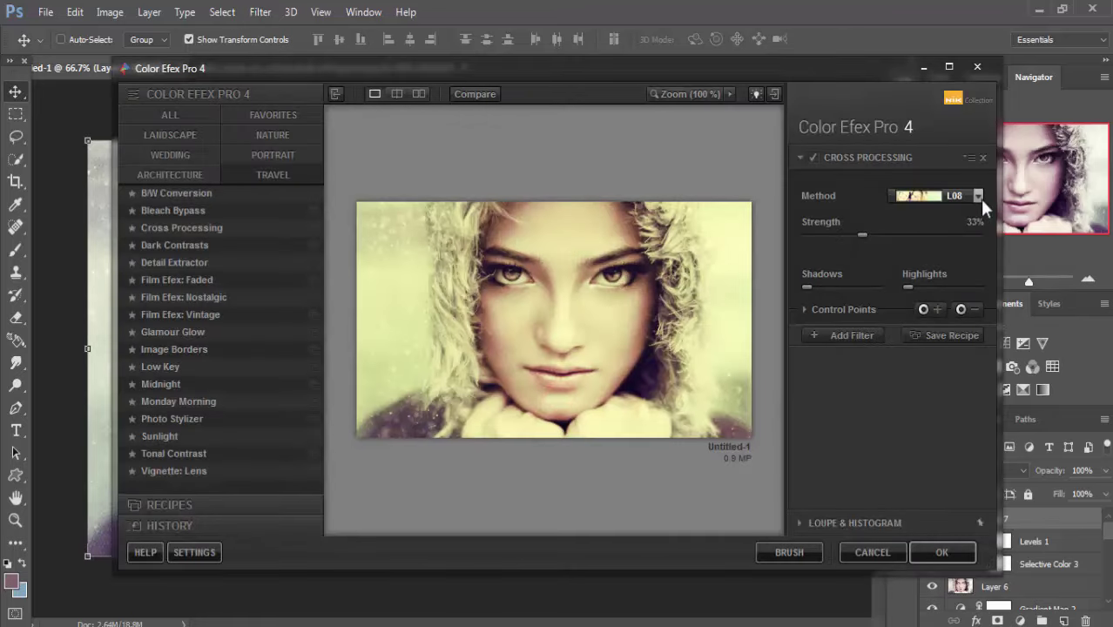
click(979, 197)
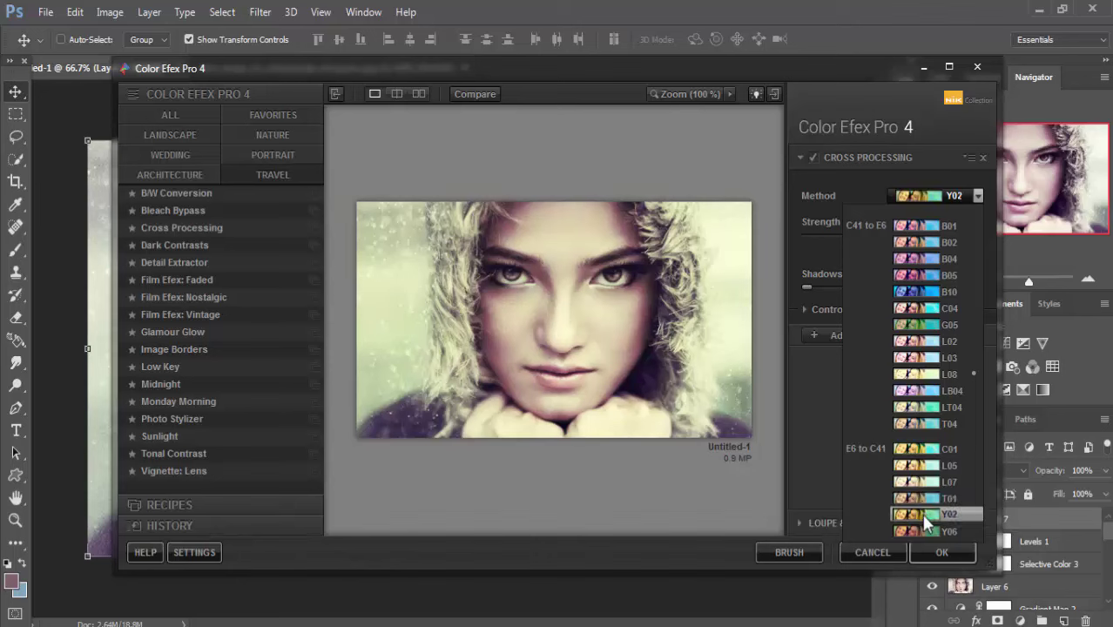
click(926, 518)
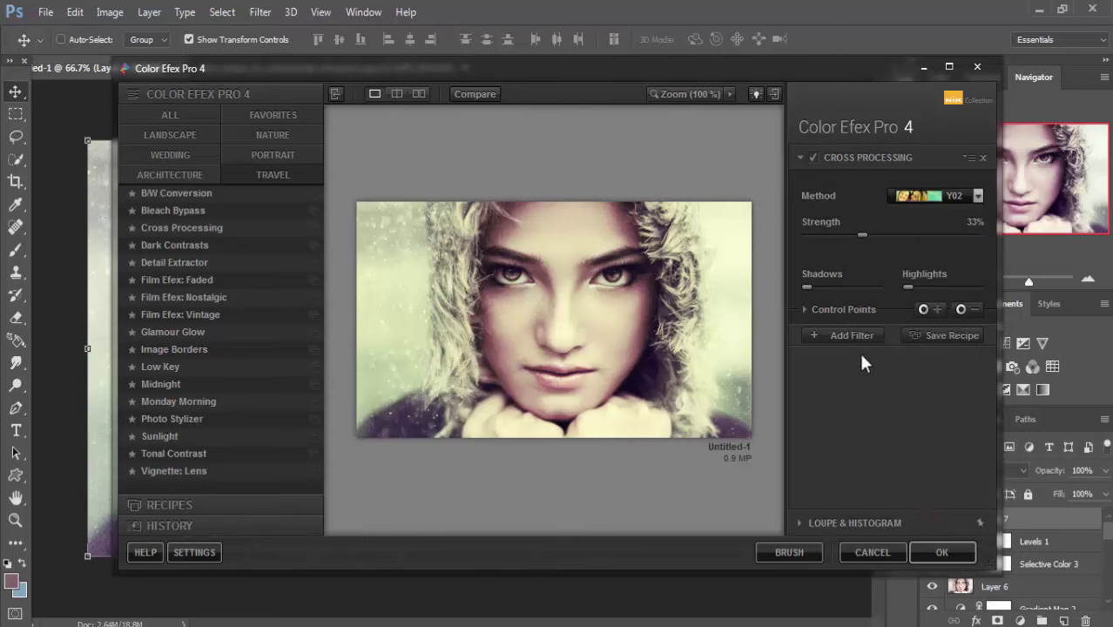
click(934, 555)
Step: Duplicate the cross processing layer
right_click(1011, 518)
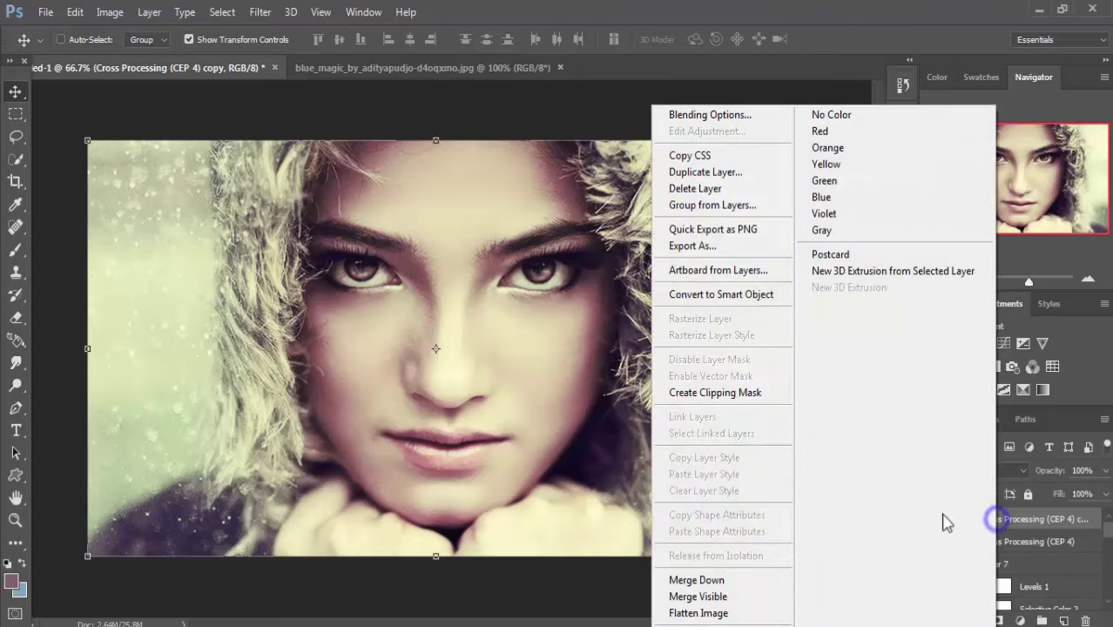
click(706, 172)
click(1030, 209)
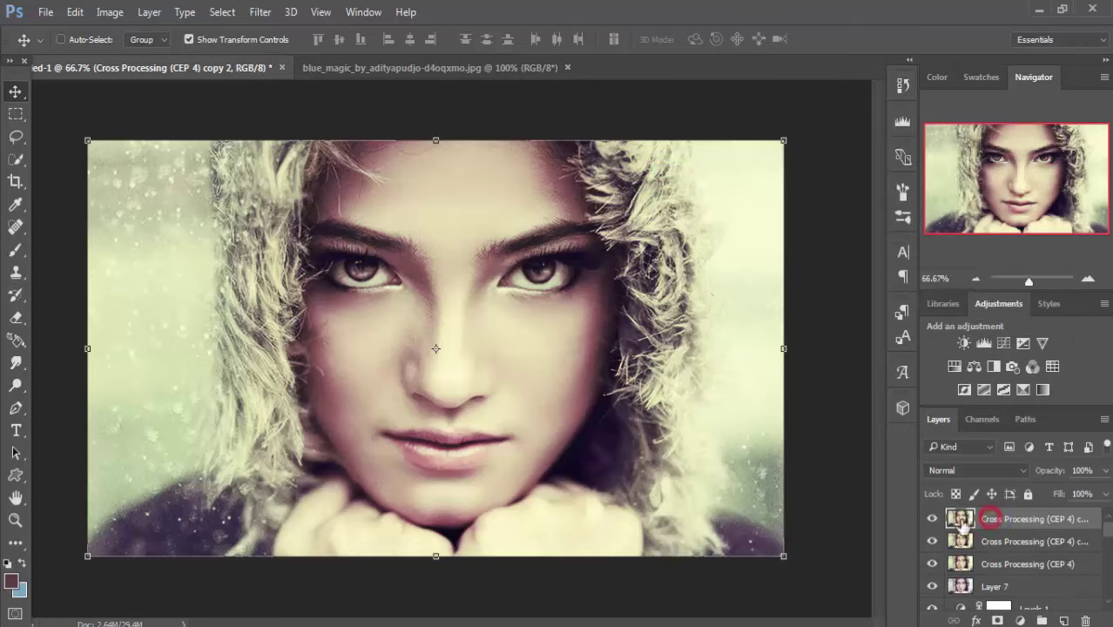
Step: Make a Color Range selection of the hood tones at fuzziness 132, subtracting the skin tones
click(219, 14)
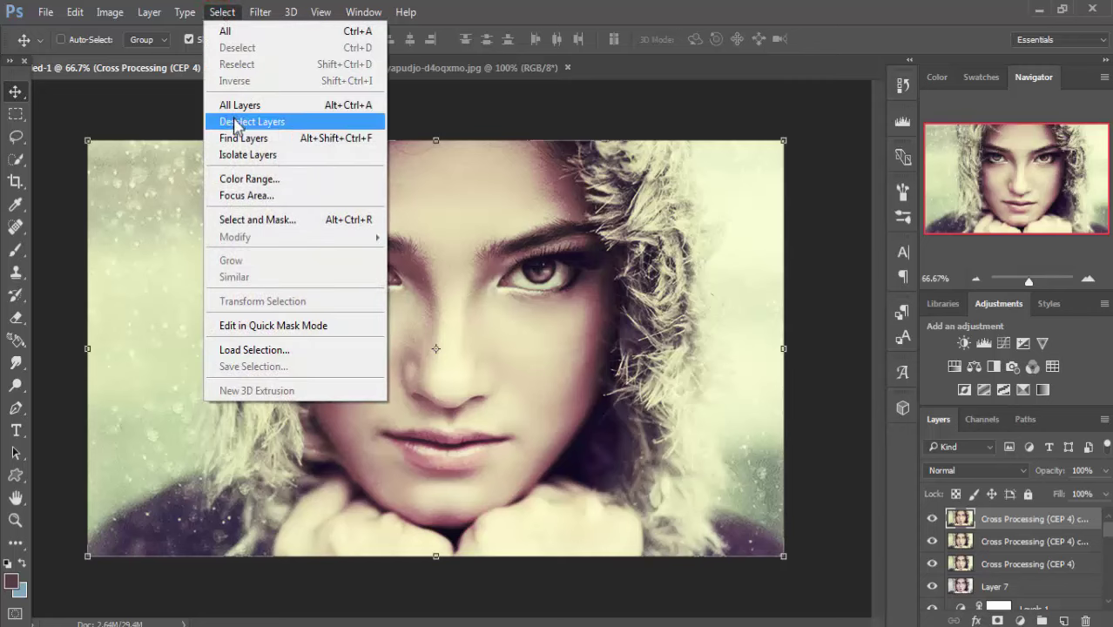
click(244, 179)
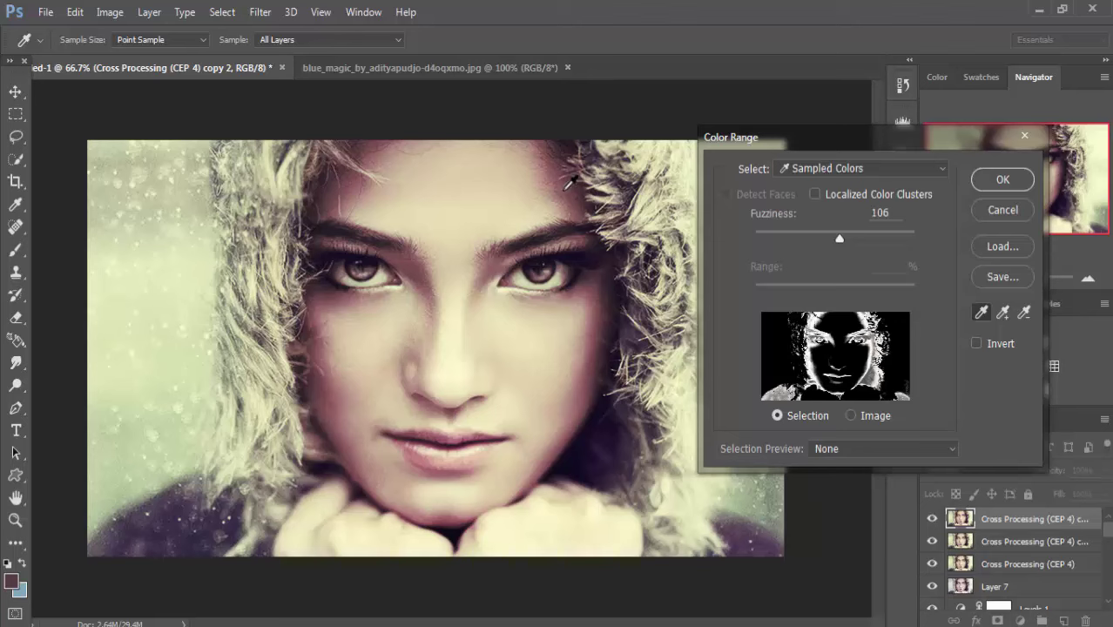
click(568, 186)
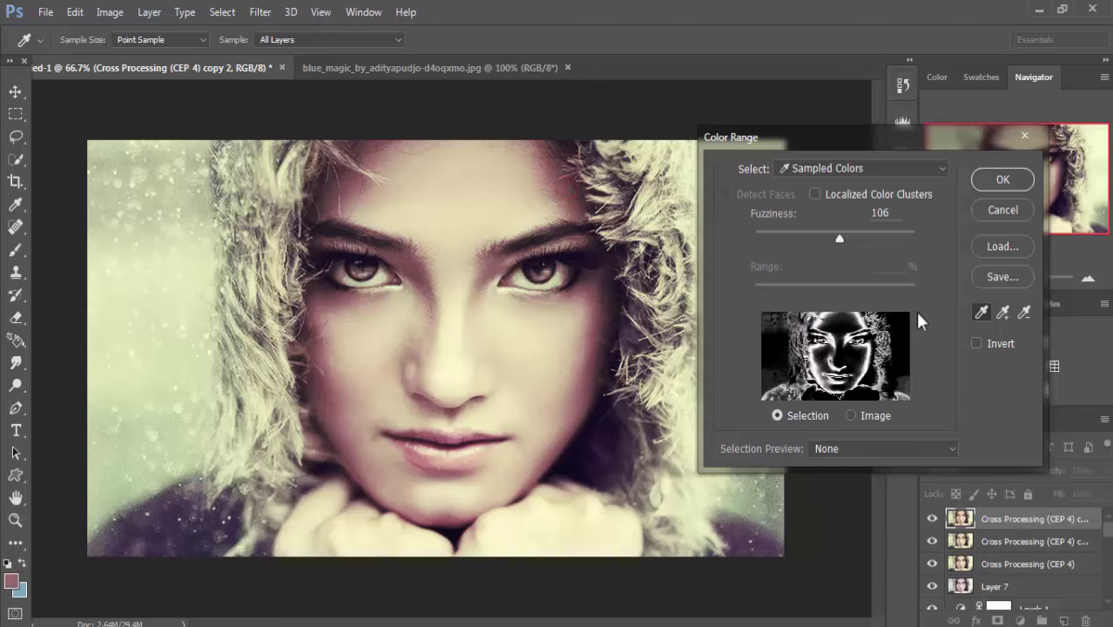
mouse_move(839, 240)
mouse_down()
mouse_move(851, 242)
mouse_move(784, 238)
mouse_move(877, 241)
mouse_move(859, 237)
mouse_up()
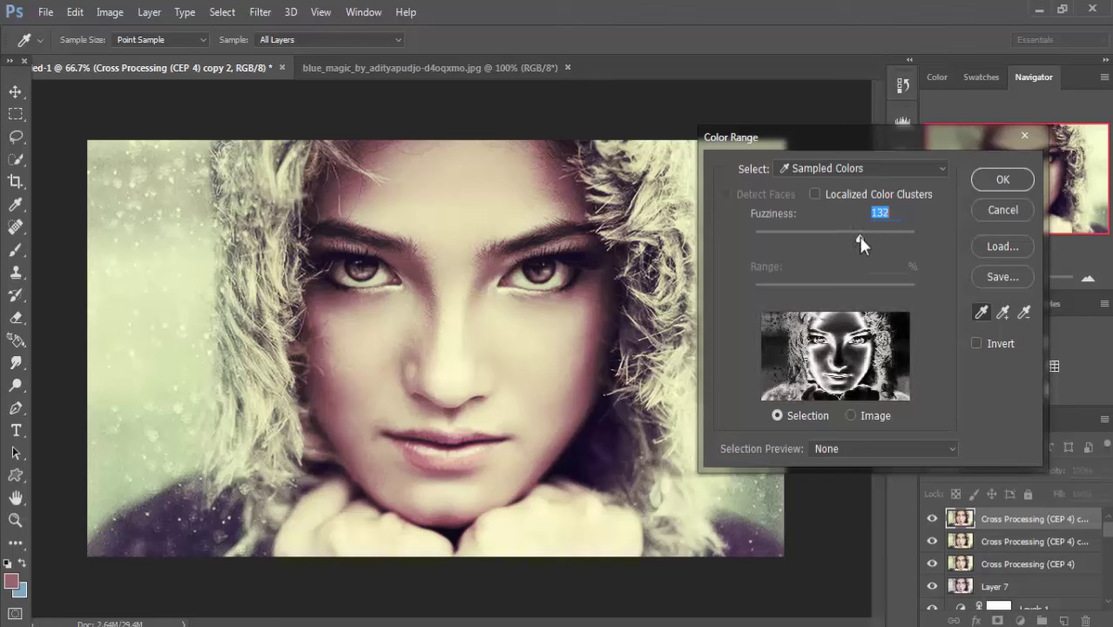
click(535, 176)
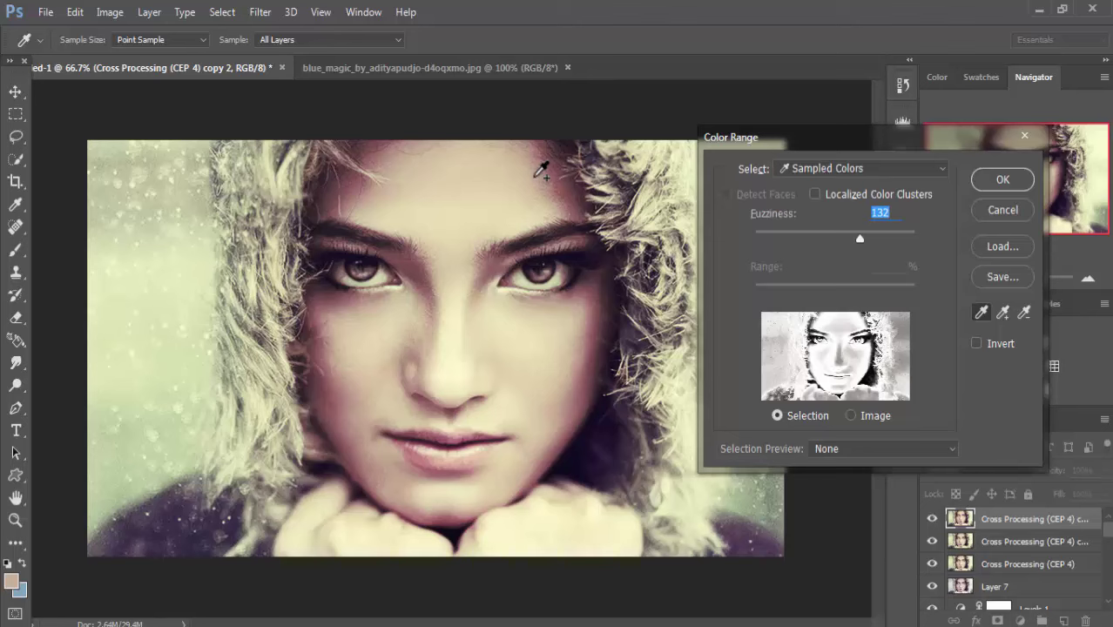
key(alt)
alt+click(453, 198)
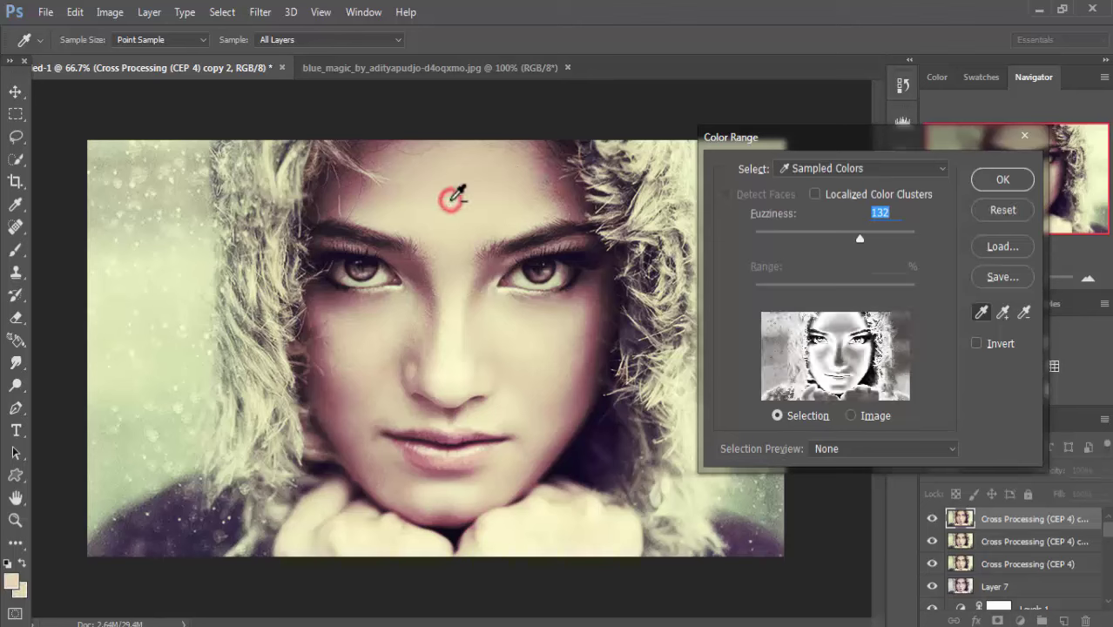
alt+click(450, 300)
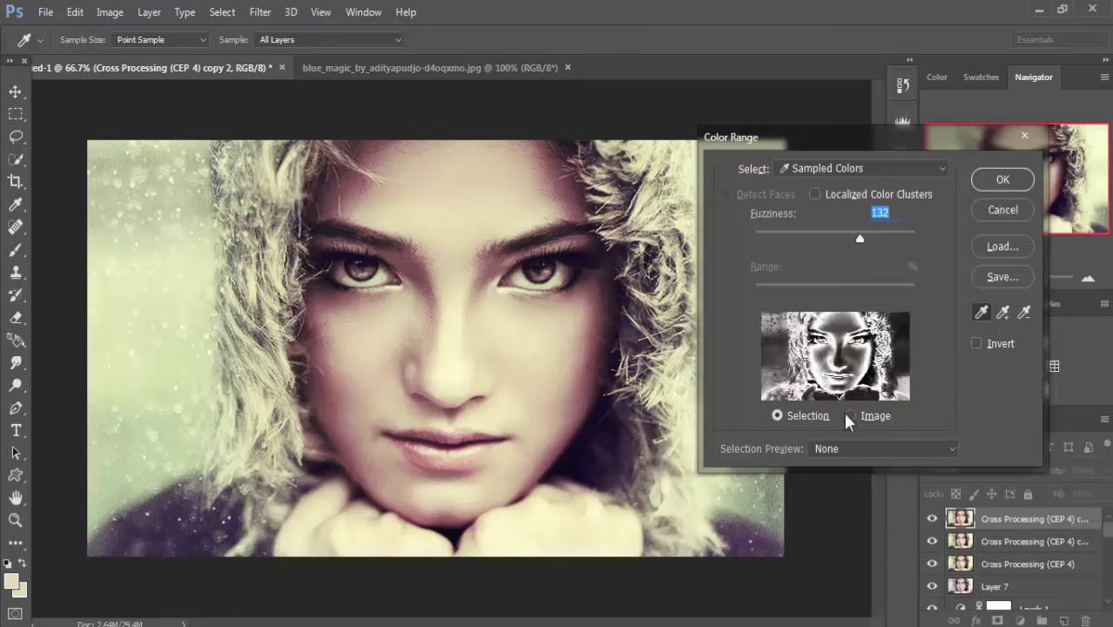
click(999, 180)
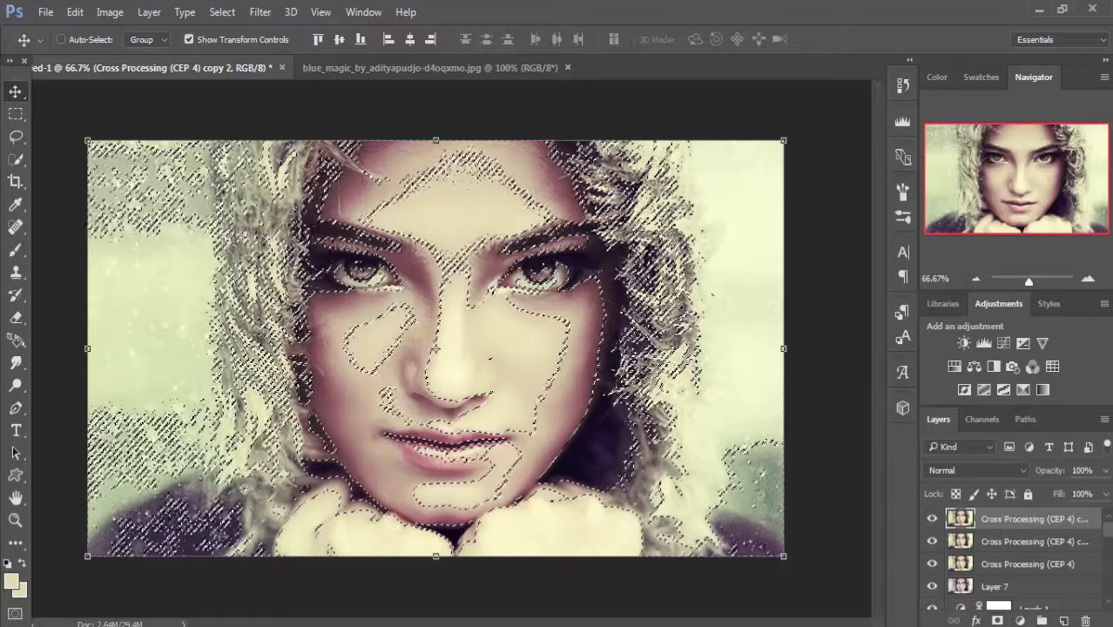
Step: Copy the selection and paste it as new Layer 8
click(76, 12)
click(107, 110)
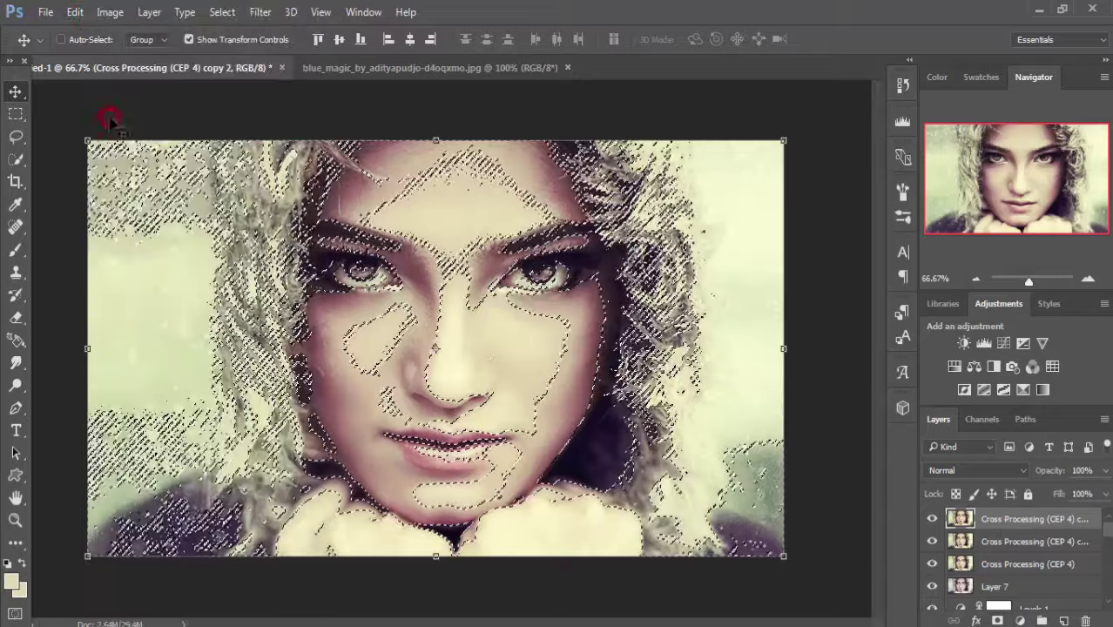
click(76, 12)
click(119, 142)
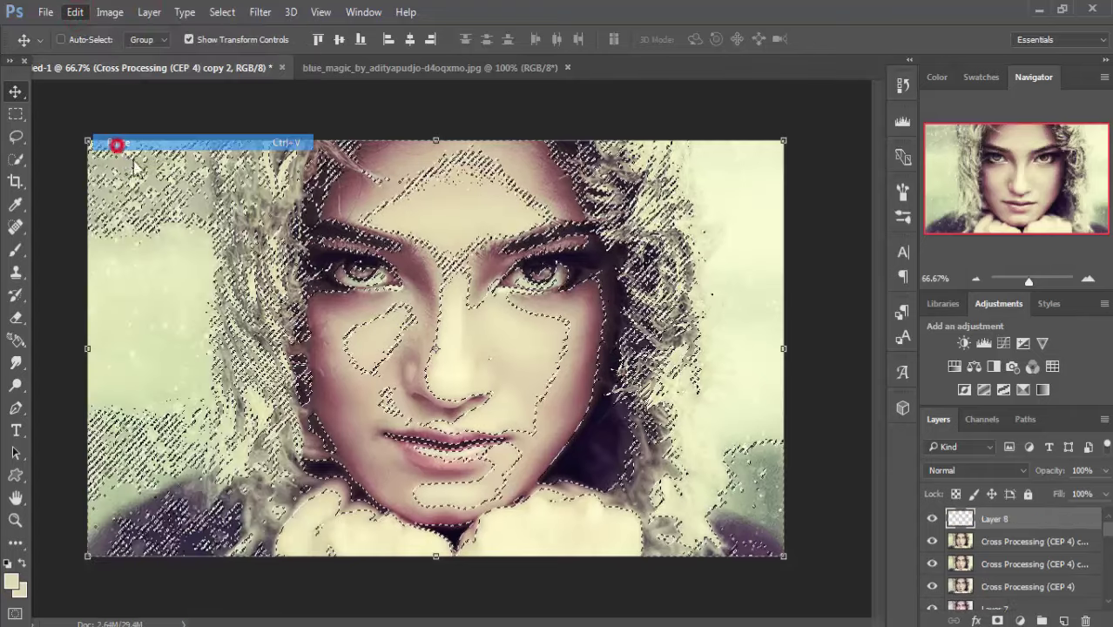
Step: Duplicate Layer 8, hide the copy, and select Layer 8
right_click(1012, 515)
click(723, 173)
key(Return)
click(933, 518)
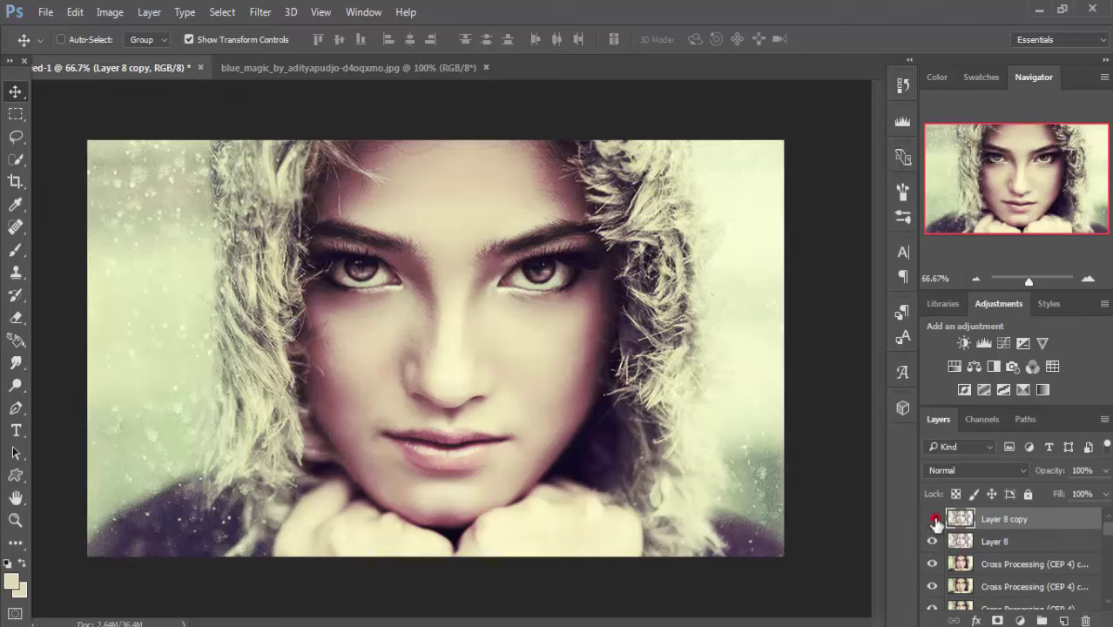
click(980, 542)
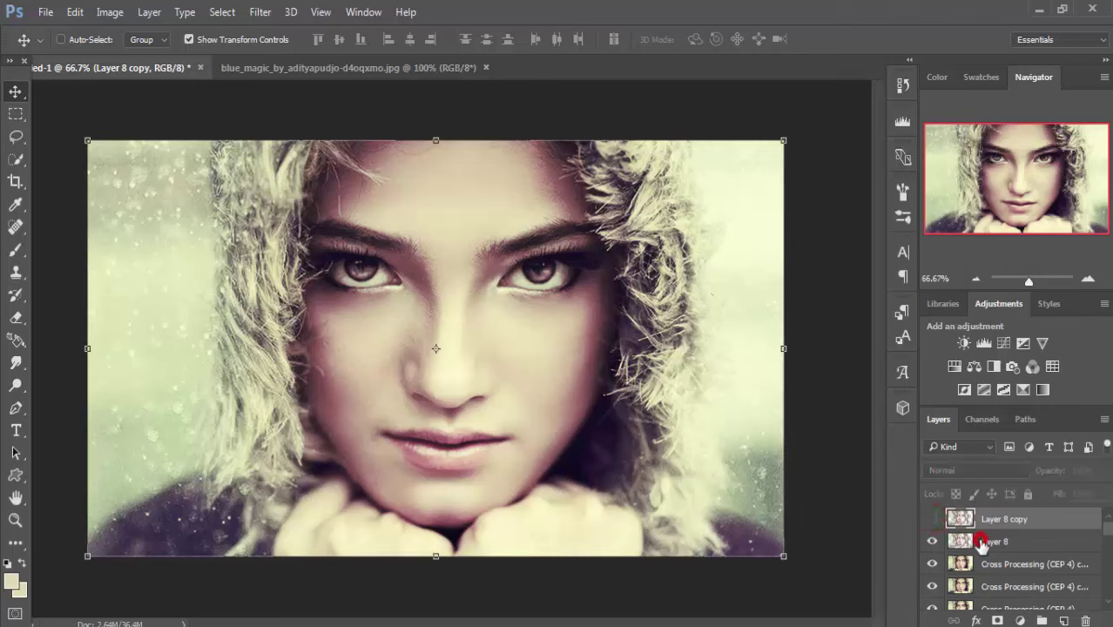
Step: Colorize Layer 8 red with Hue/Saturation at hue 2, saturation 52
click(104, 14)
mouse_move(134, 56)
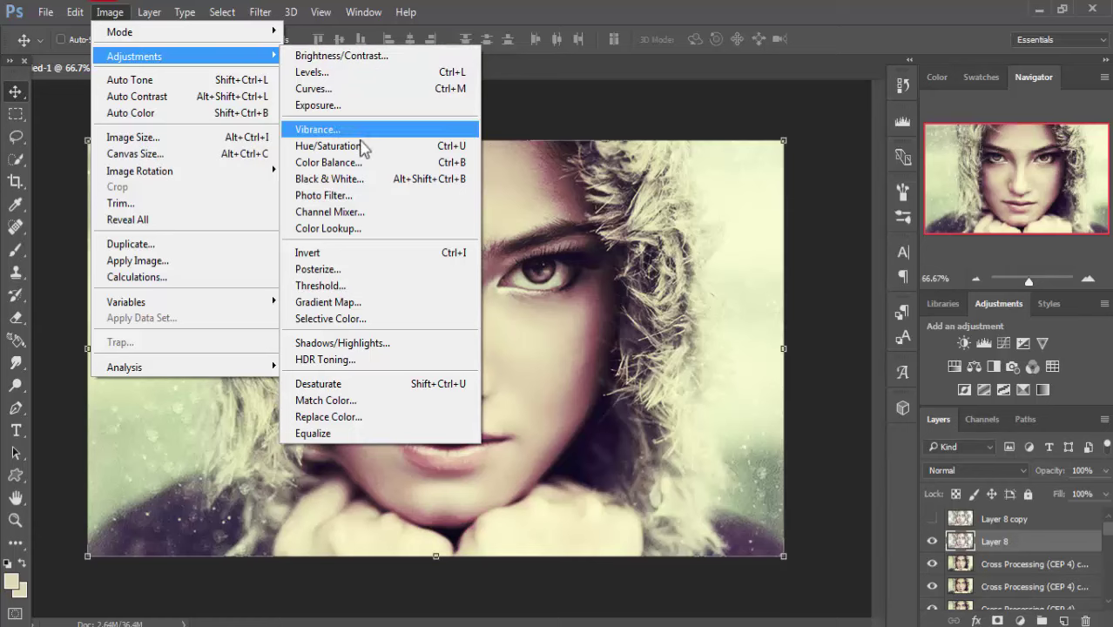
click(365, 148)
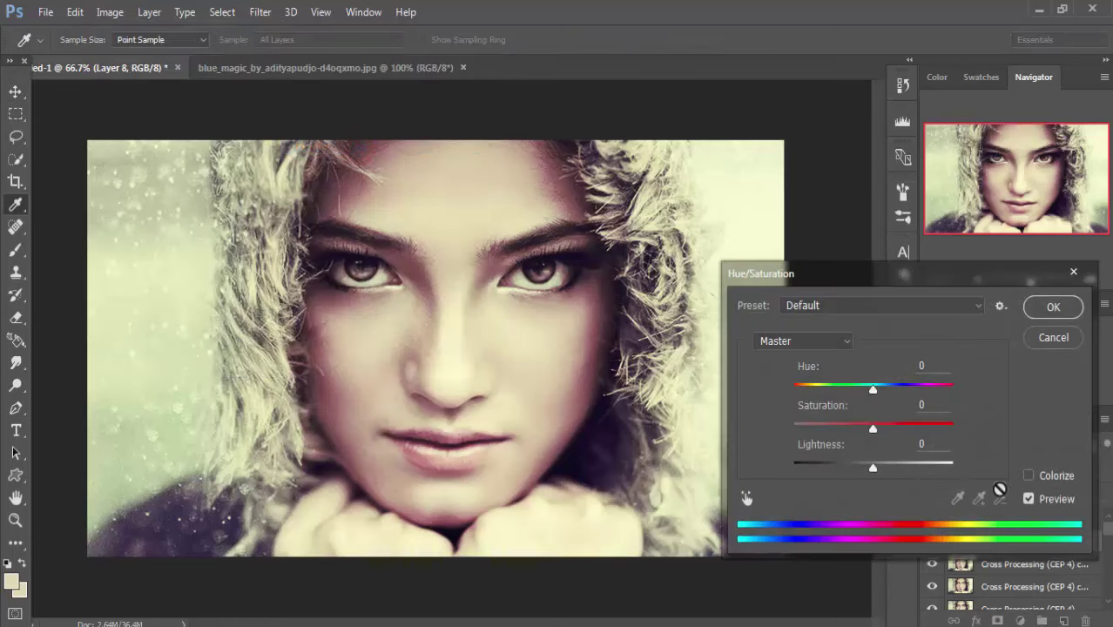
click(1029, 475)
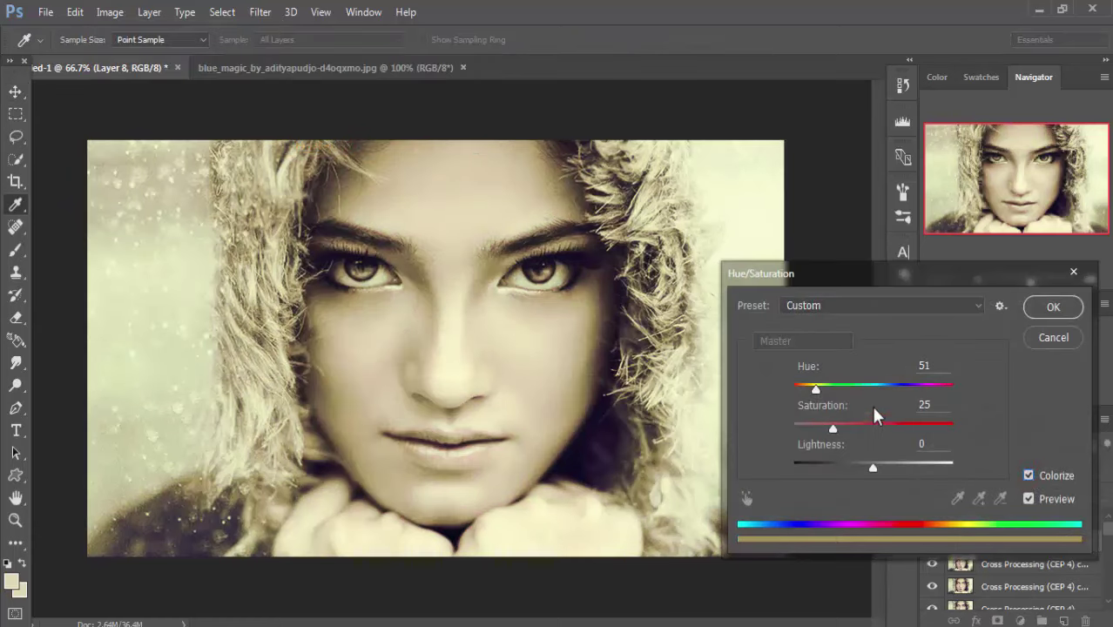
drag(814, 389, 794, 389)
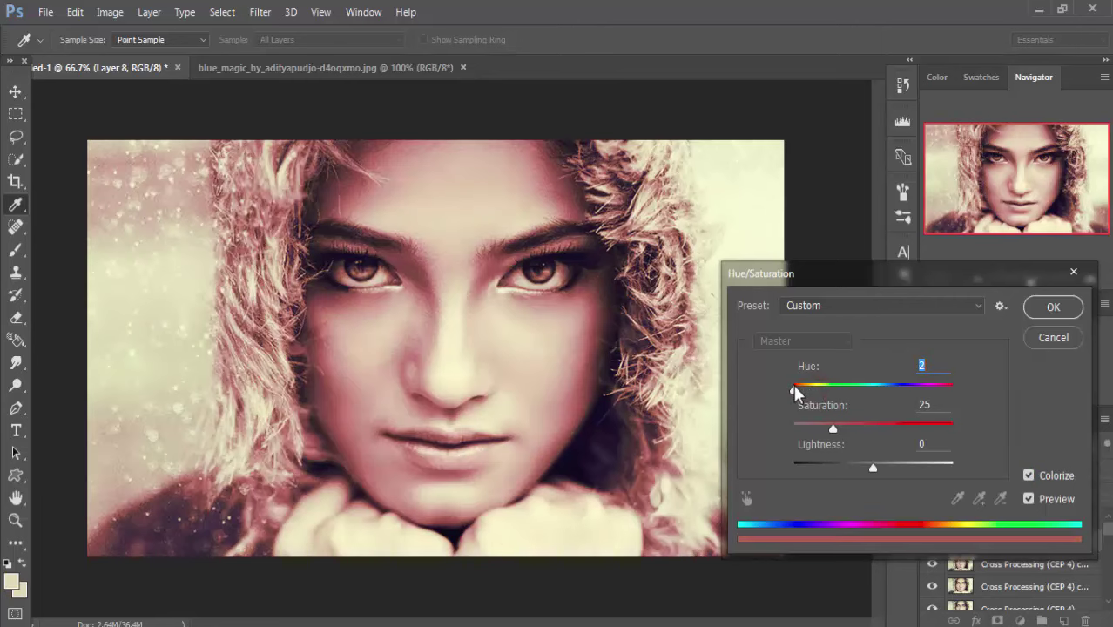
drag(832, 429, 869, 433)
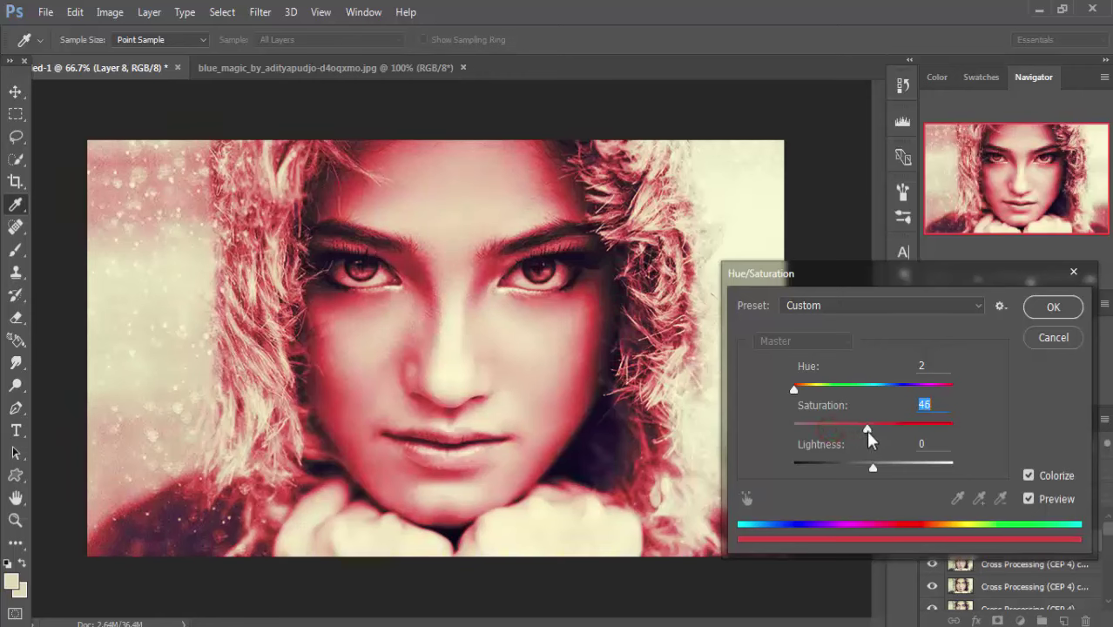
drag(869, 434, 874, 435)
drag(874, 432, 876, 429)
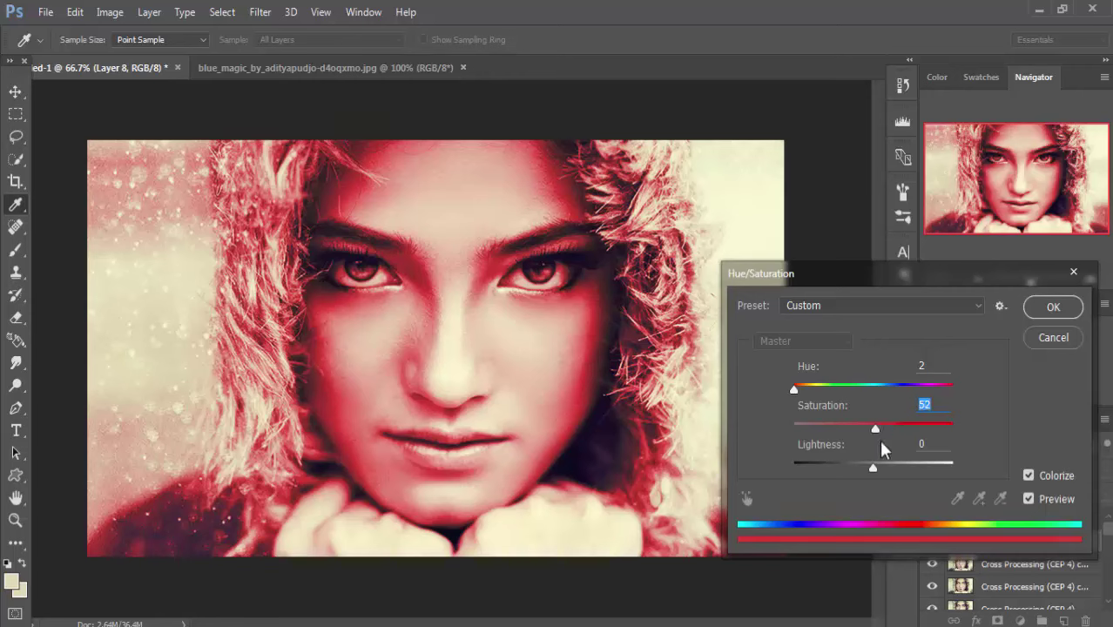
click(1053, 307)
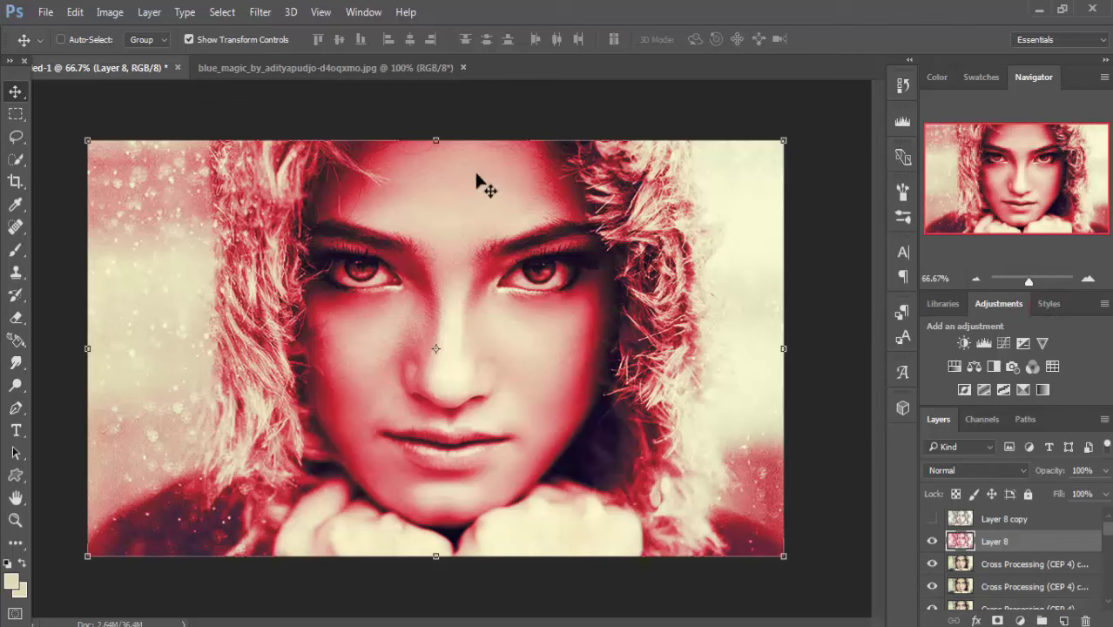
click(1011, 521)
Step: Duplicate Layer 8 copy as Layer 8 copy 2, then show and select Layer 8 copy
right_click(1007, 520)
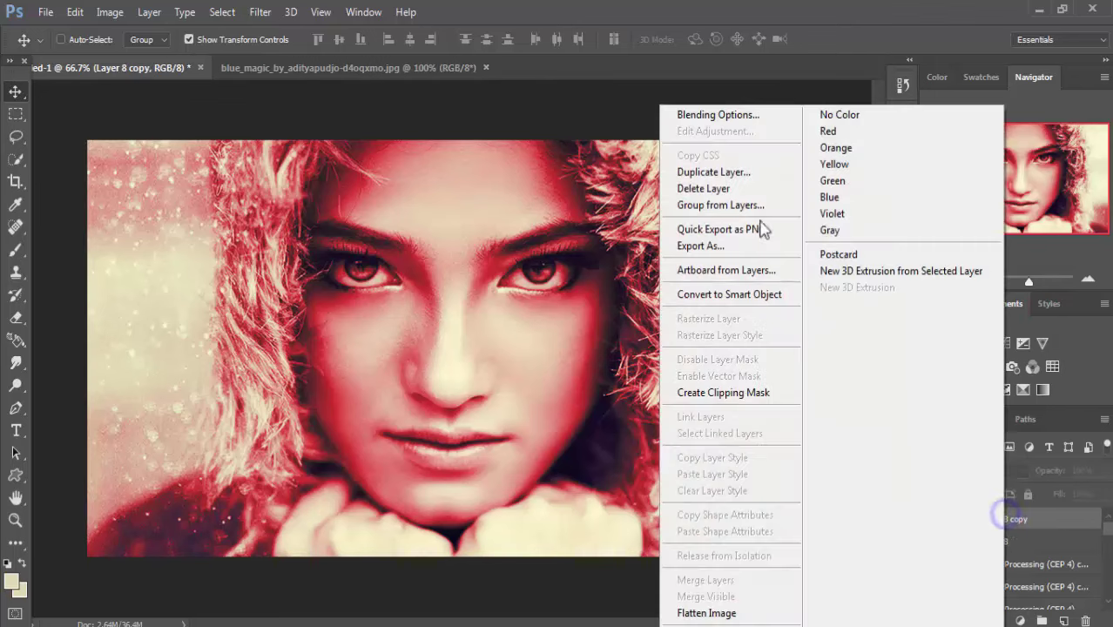
click(723, 173)
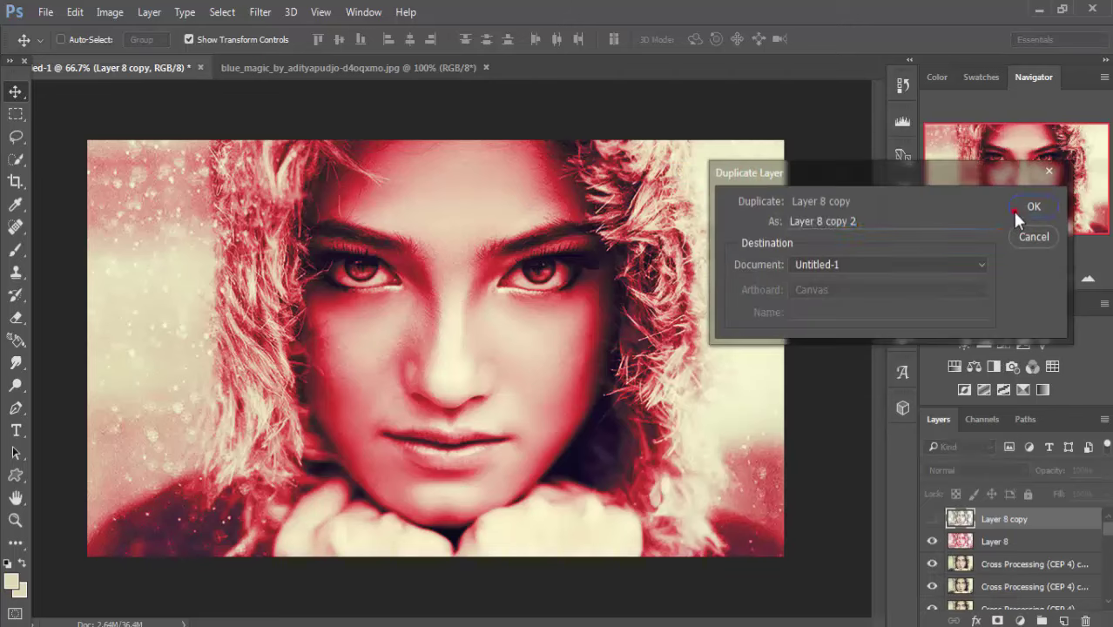
click(1016, 209)
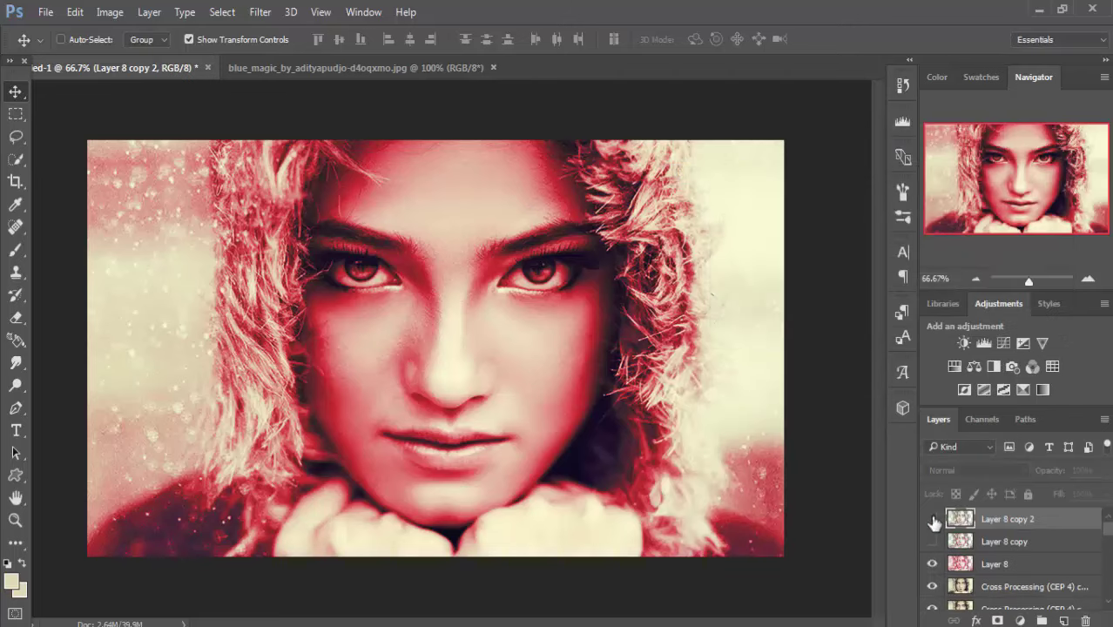
click(932, 542)
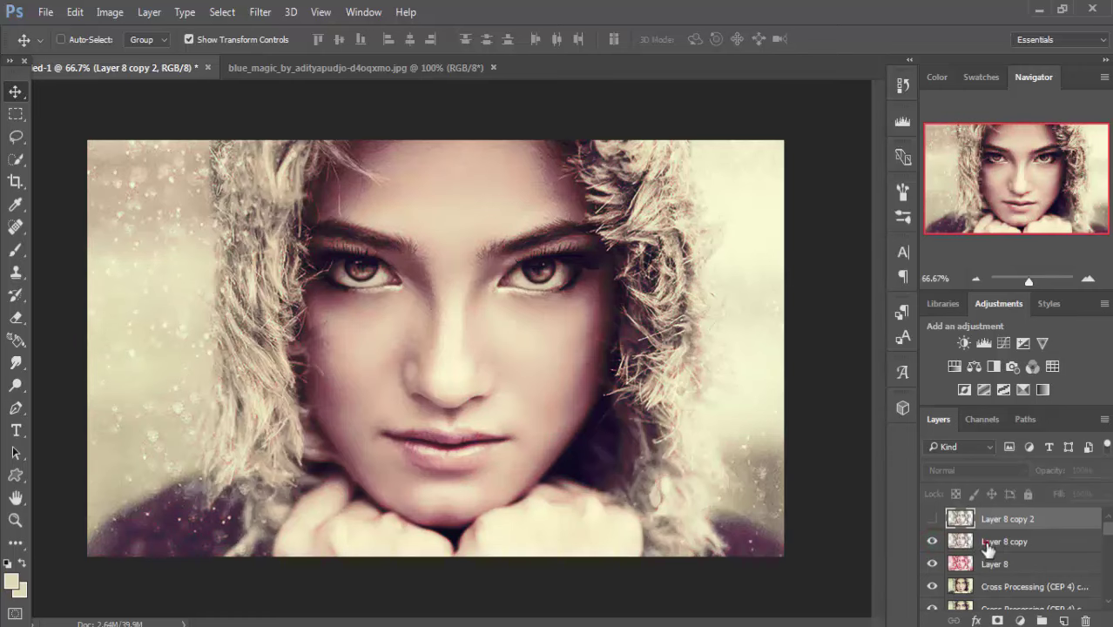
click(988, 545)
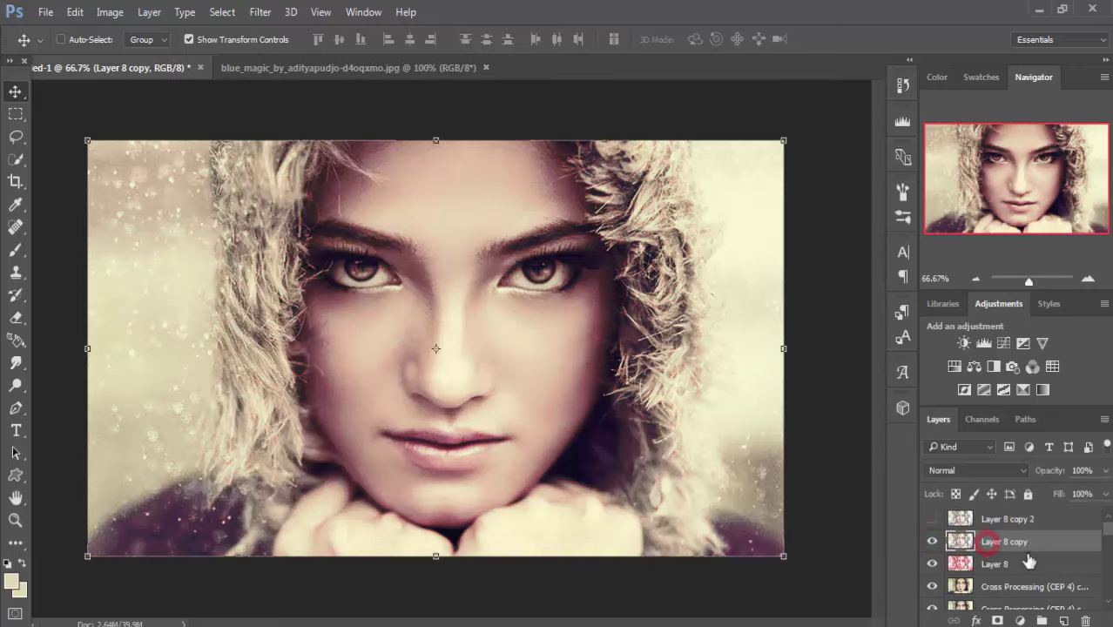
Step: Colorize Layer 8 copy cyan with Hue/Saturation at hue 193, saturation 39
click(108, 14)
mouse_move(135, 56)
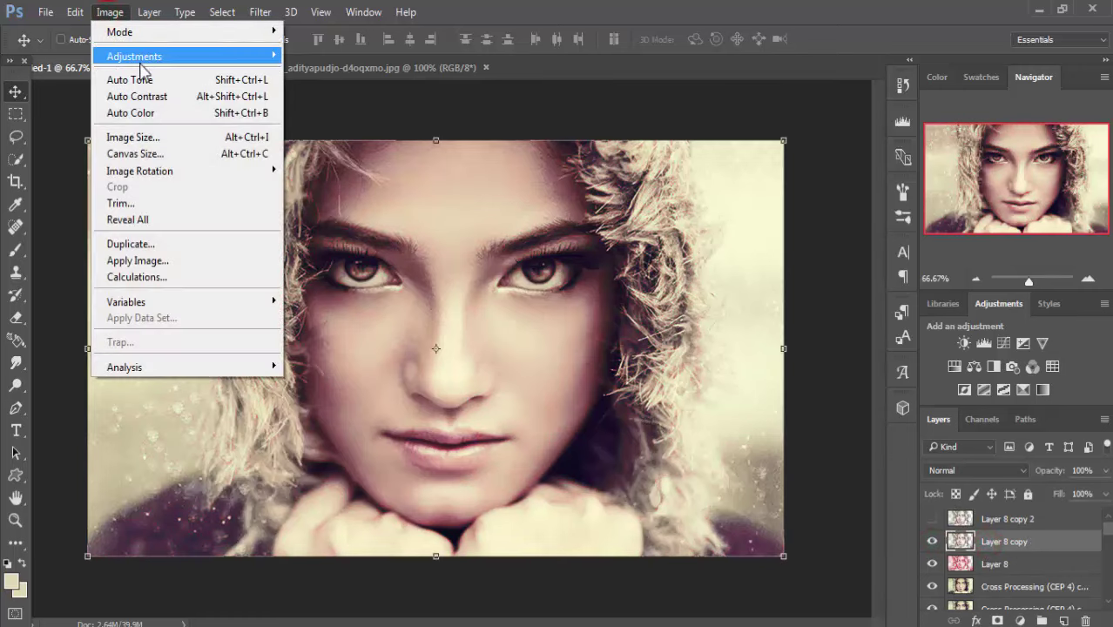
click(340, 146)
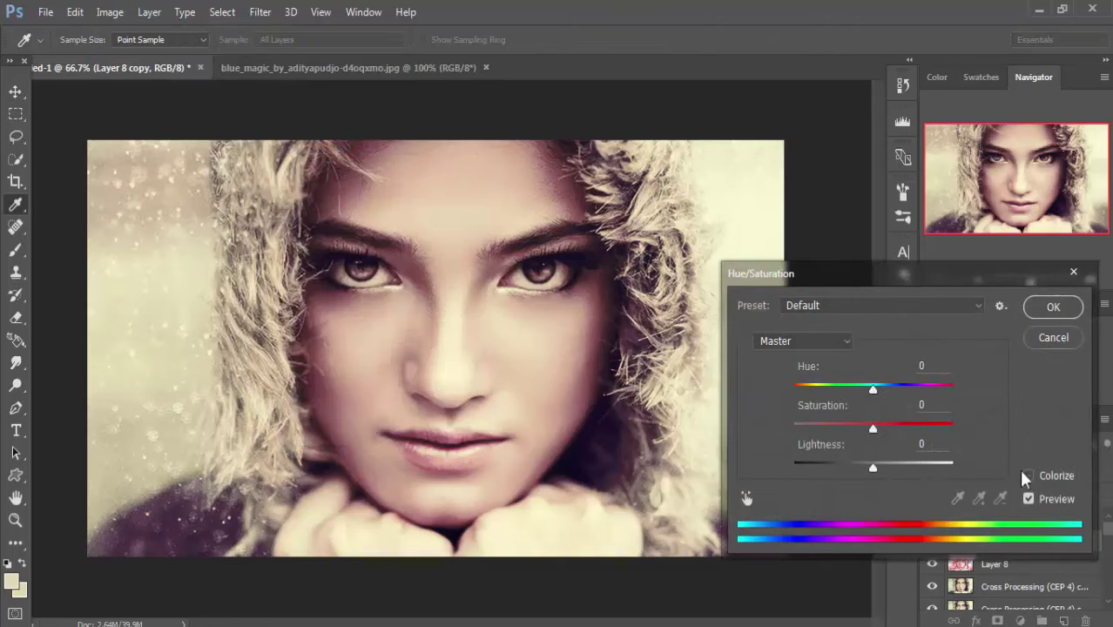
click(1029, 476)
drag(815, 389, 881, 396)
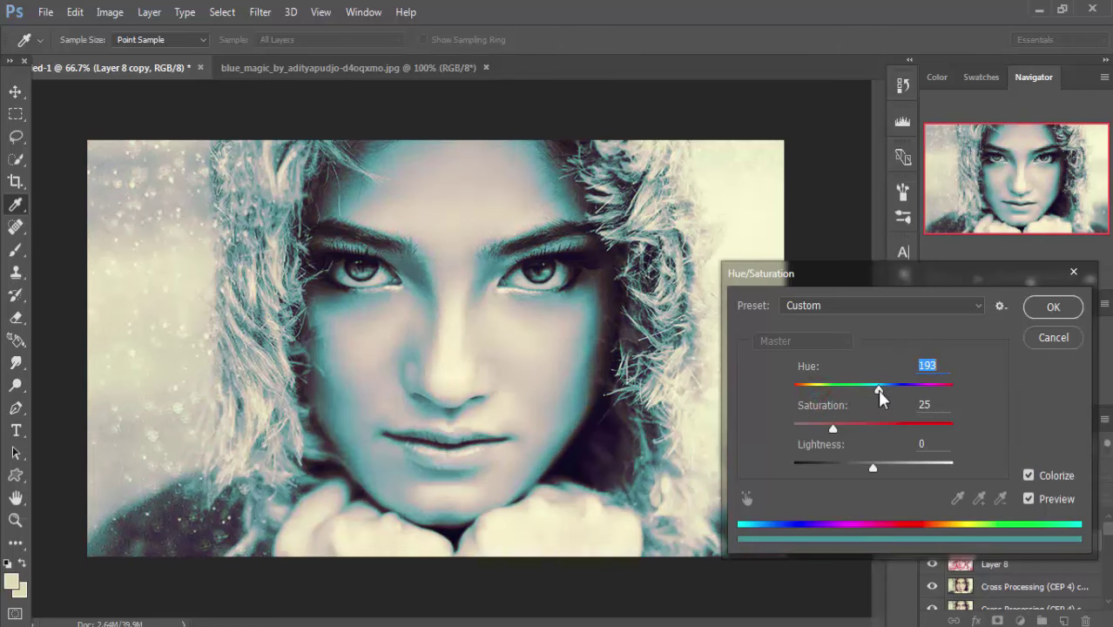
drag(833, 429, 856, 430)
click(1057, 310)
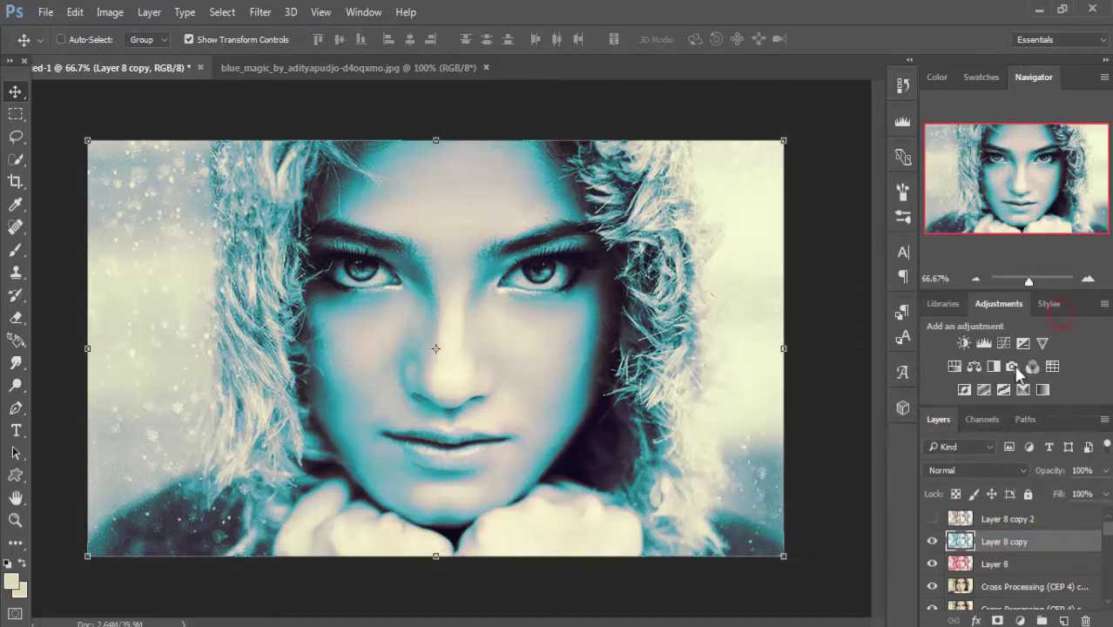
Step: Add a layer mask to Layer 8 copy and paint the left side black to reveal red
click(998, 619)
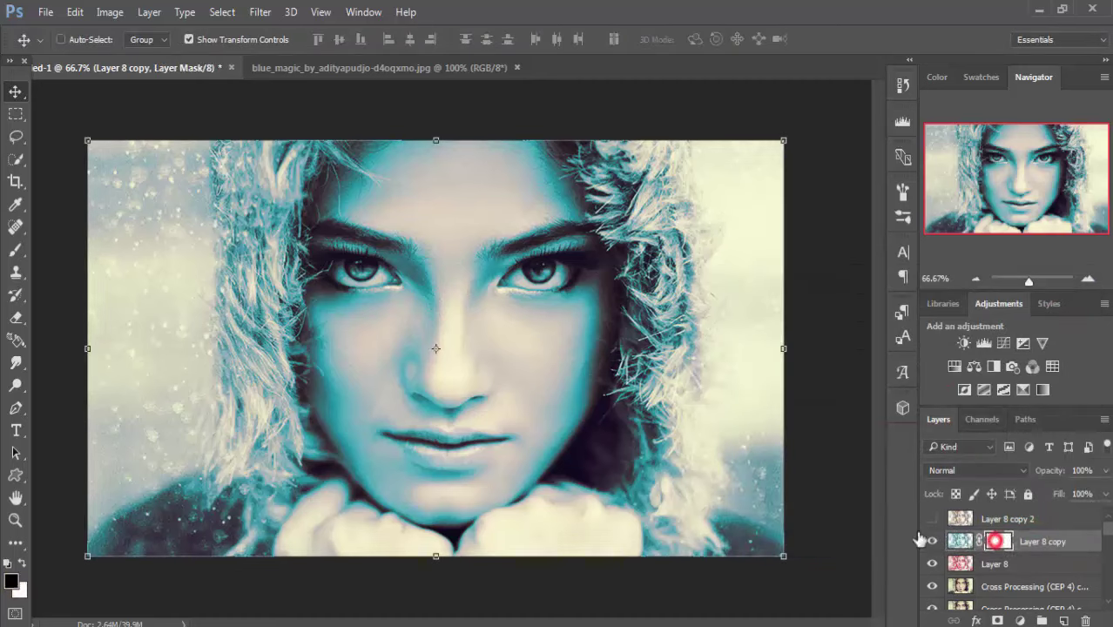
click(16, 250)
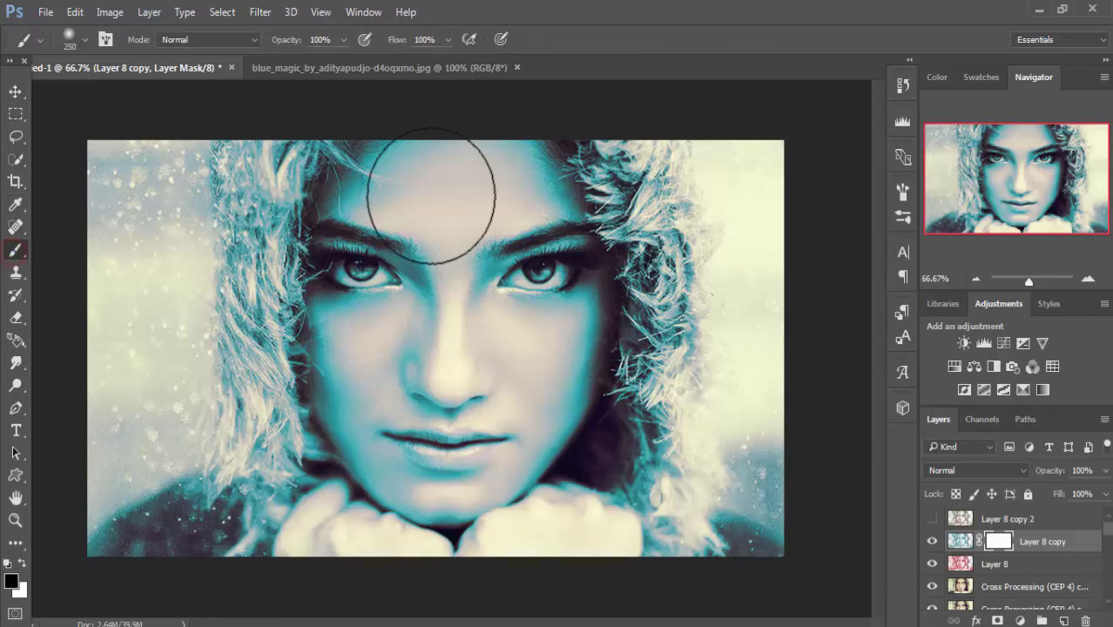
mouse_move(440, 175)
mouse_down()
mouse_move(349, 363)
mouse_move(376, 460)
mouse_move(324, 298)
mouse_move(304, 407)
mouse_move(332, 464)
mouse_move(323, 422)
mouse_move(327, 486)
mouse_move(259, 473)
mouse_move(137, 510)
mouse_move(185, 530)
mouse_move(236, 448)
mouse_move(136, 174)
mouse_move(240, 162)
mouse_move(142, 279)
mouse_move(179, 269)
mouse_move(142, 448)
mouse_move(156, 375)
mouse_up()
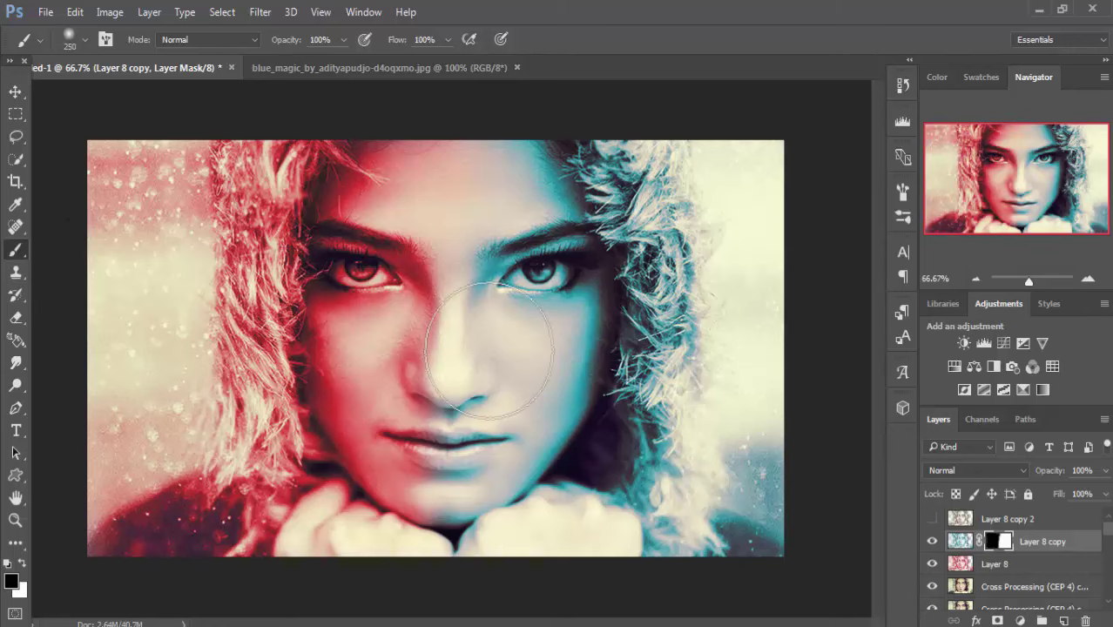
drag(758, 287, 771, 488)
key(ctrl+z)
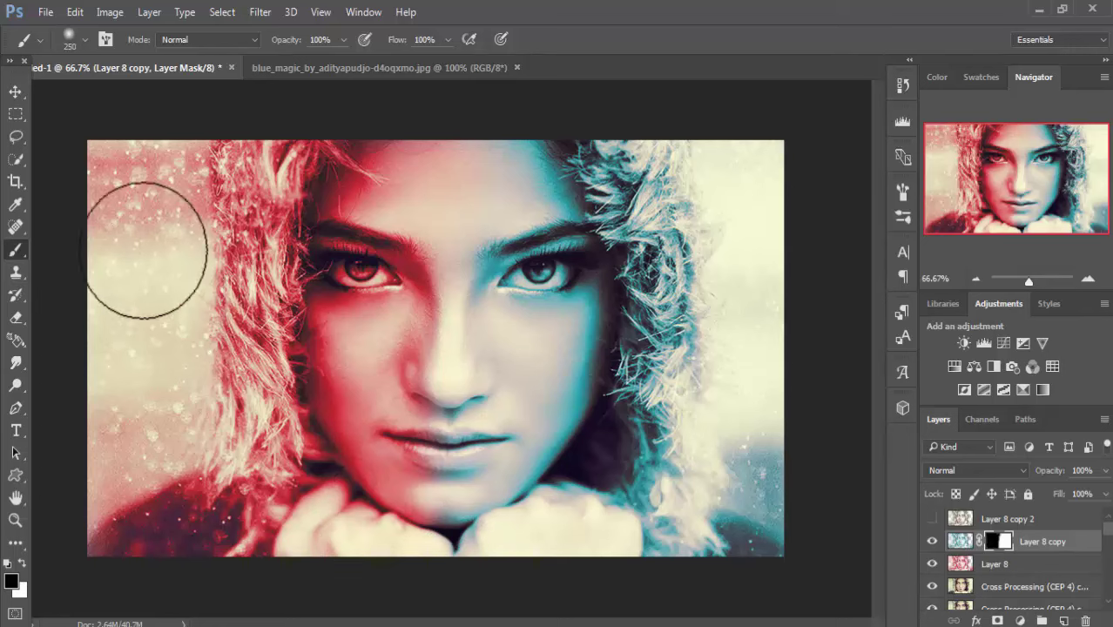
click(16, 91)
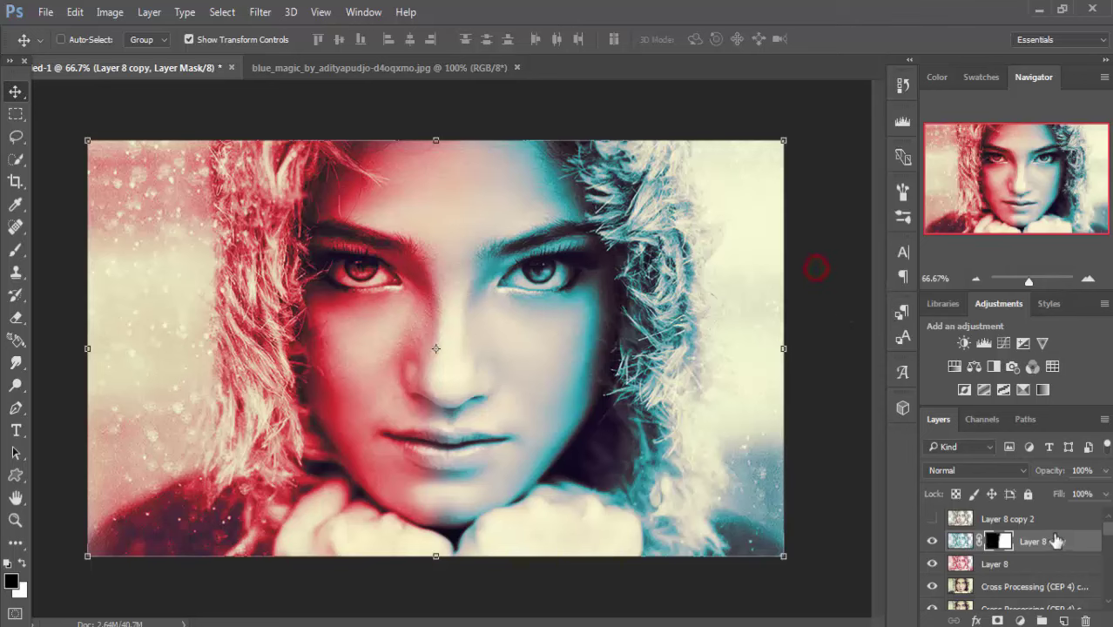
Step: Make Layer 8 copy 2 visible and lower its opacity to 37%
click(1044, 520)
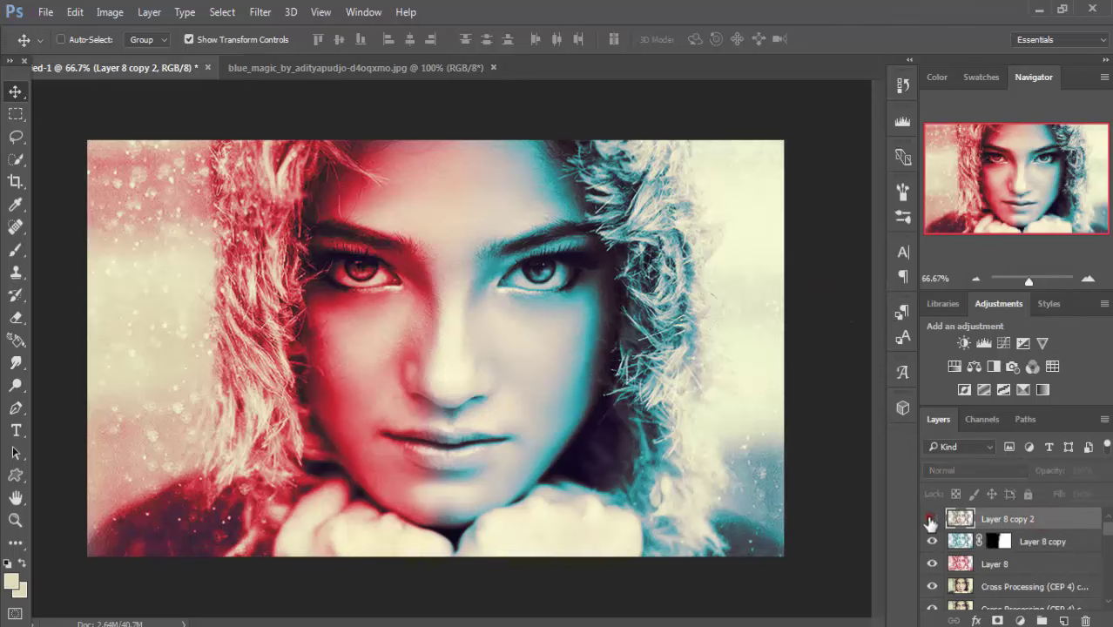
click(930, 520)
click(1106, 470)
drag(1103, 493, 1061, 495)
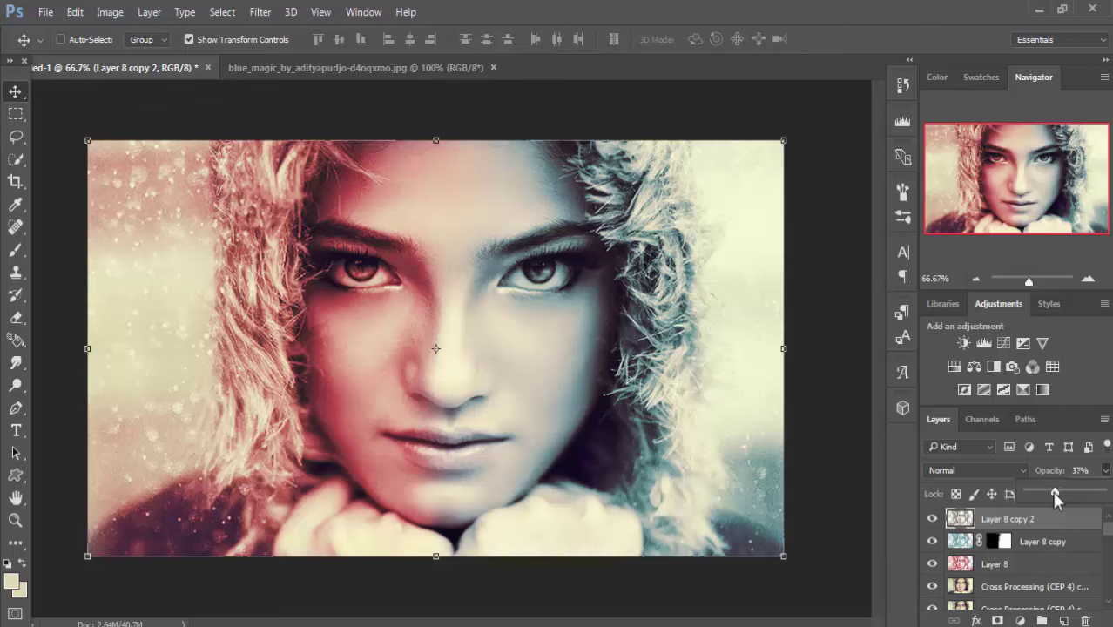